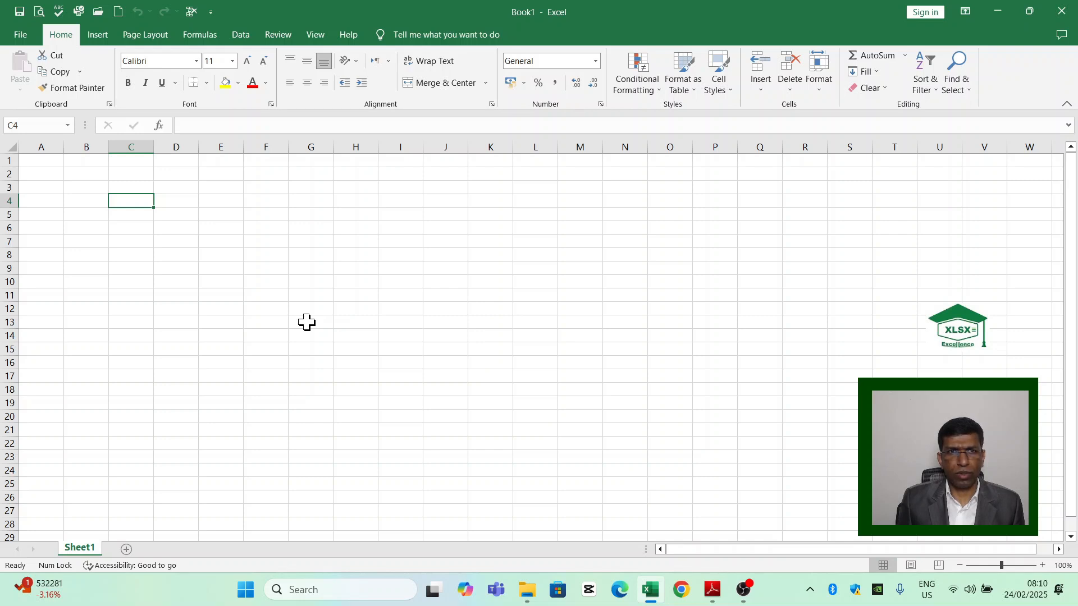
Enter the column headers Name in cell B4 and Marks in cell C4.
left_click(100, 202)
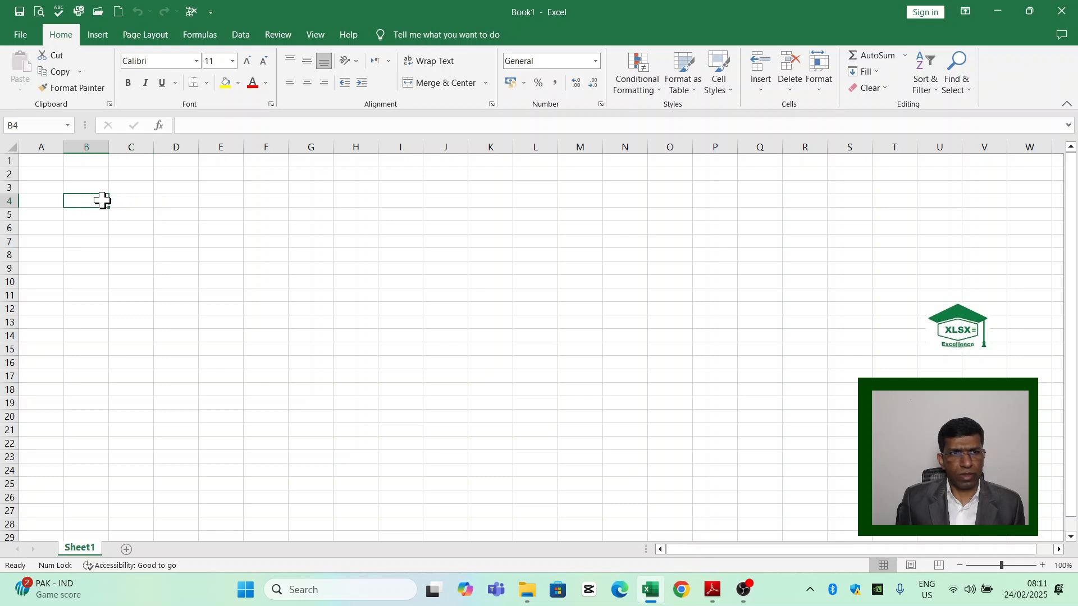
type("Name")
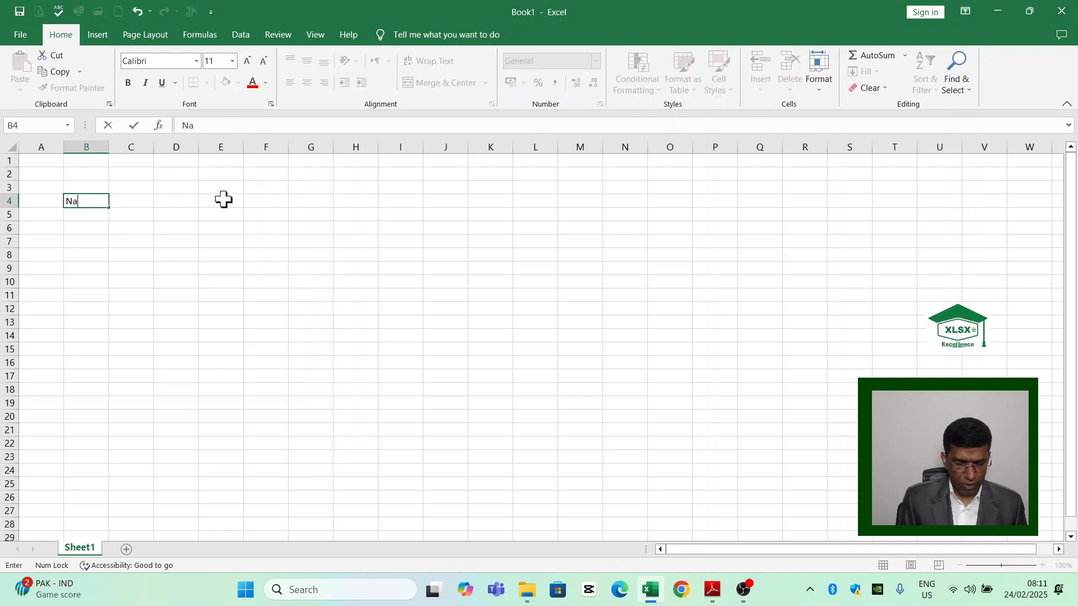
key("Tab")
left_click(87, 205)
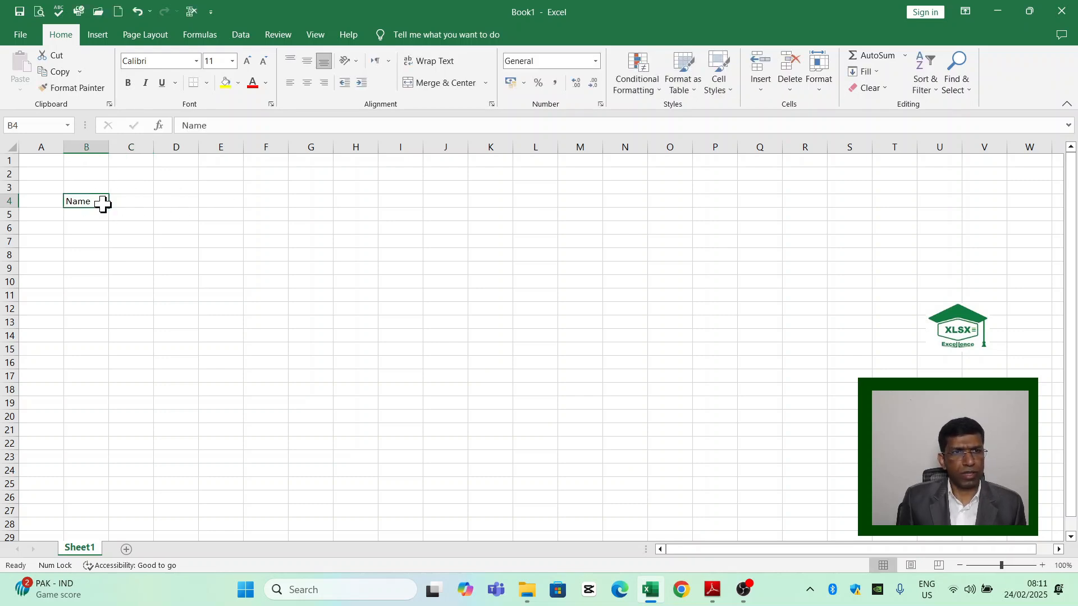
key("Tab")
type("Ma")
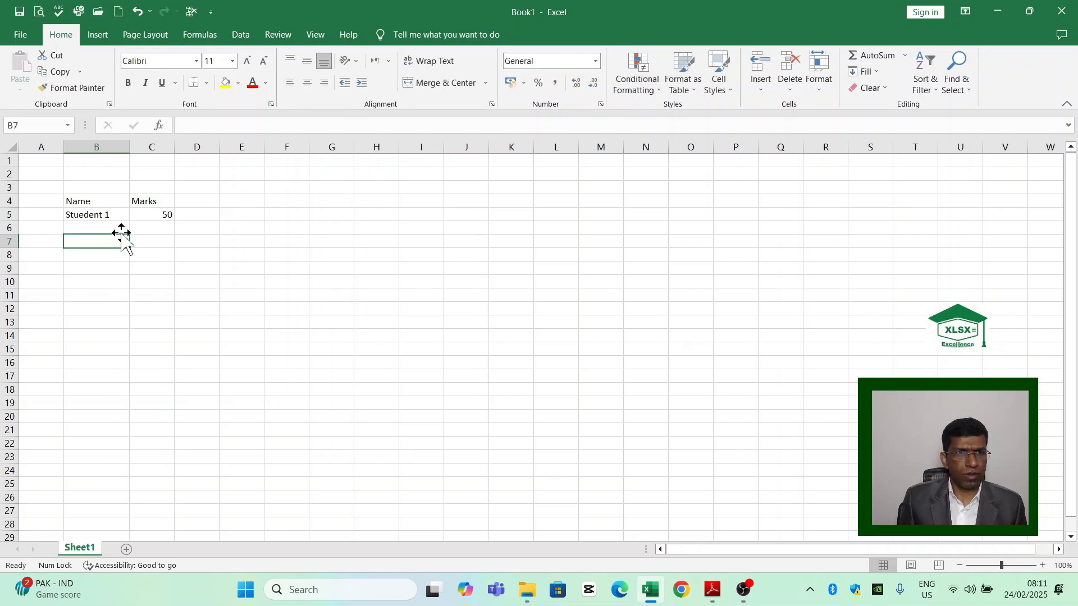
left_click(106, 202)
left_click(155, 201)
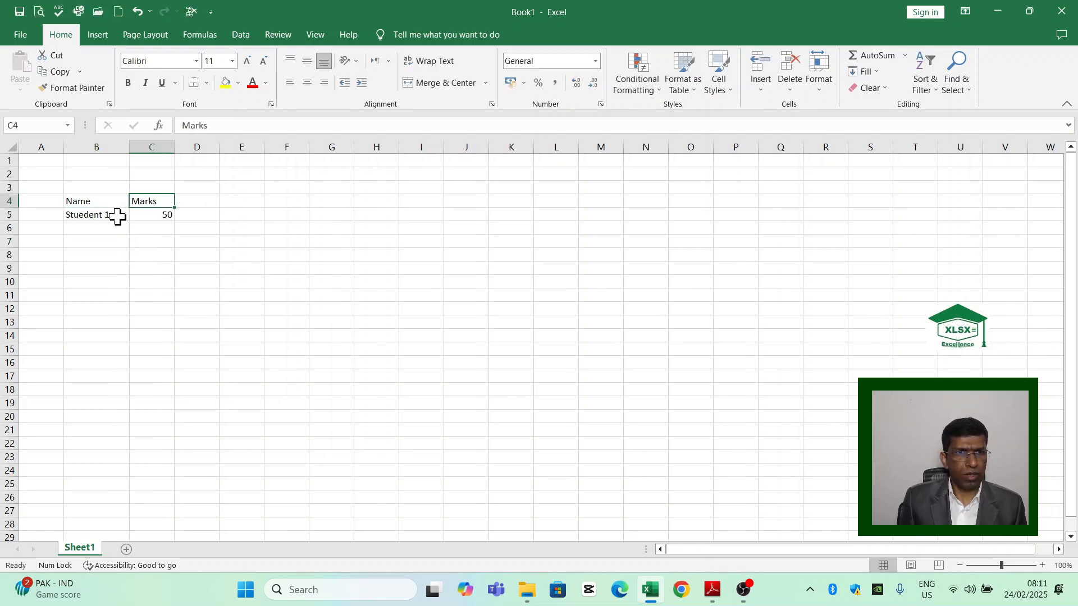
left_click(106, 217)
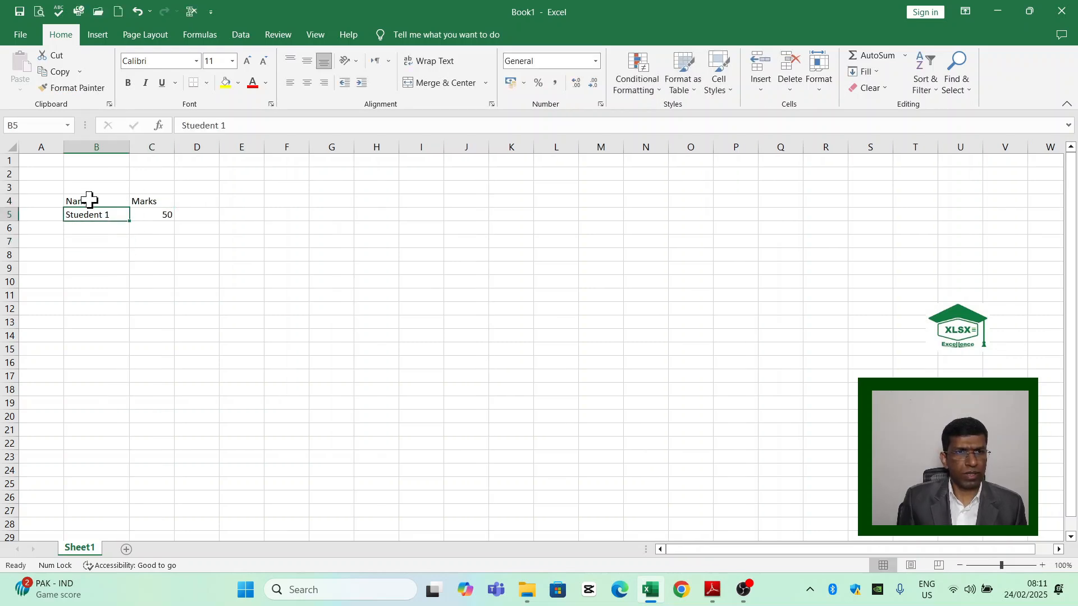
left_click(149, 217)
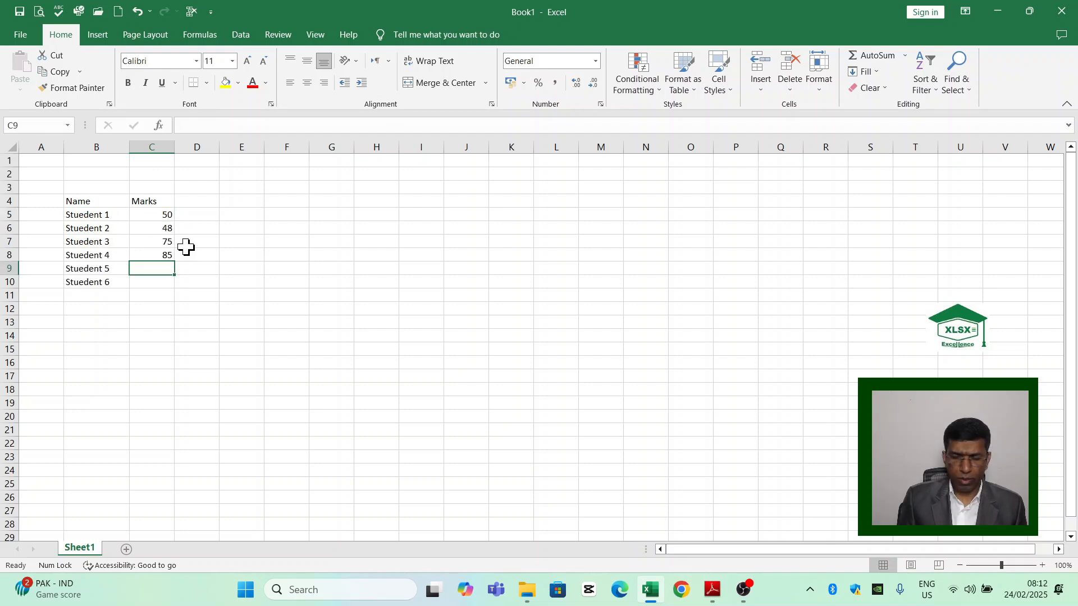
Enter the marks 78 in C9 and 95 in C10 for the last two students.
type("78")
key("Return")
type("95")
key("Return")
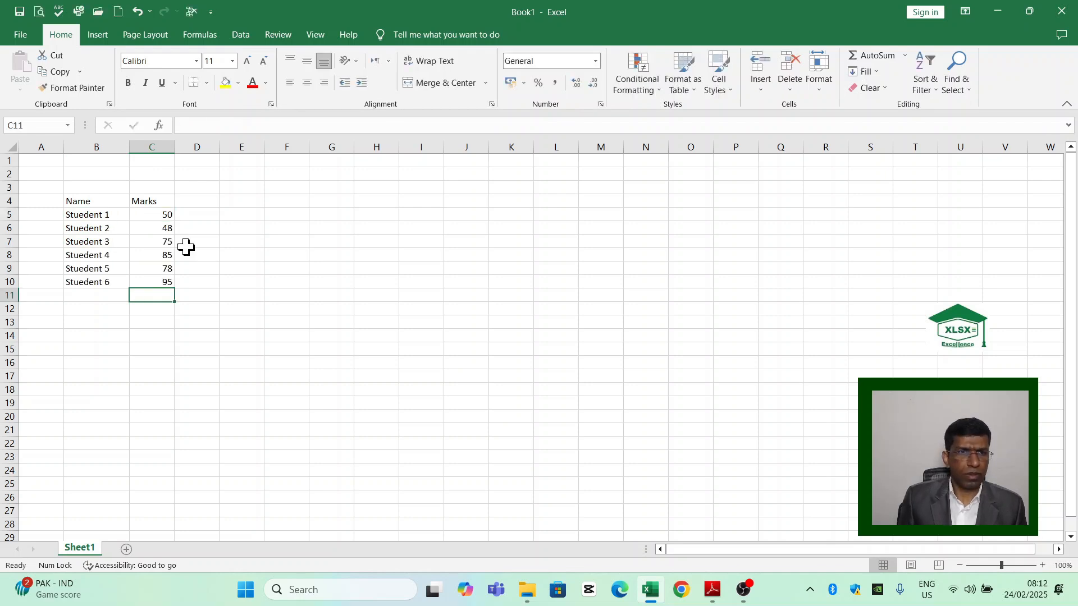
Add the label Total in cell B12 below the student list.
left_click_drag(159, 216, 162, 283)
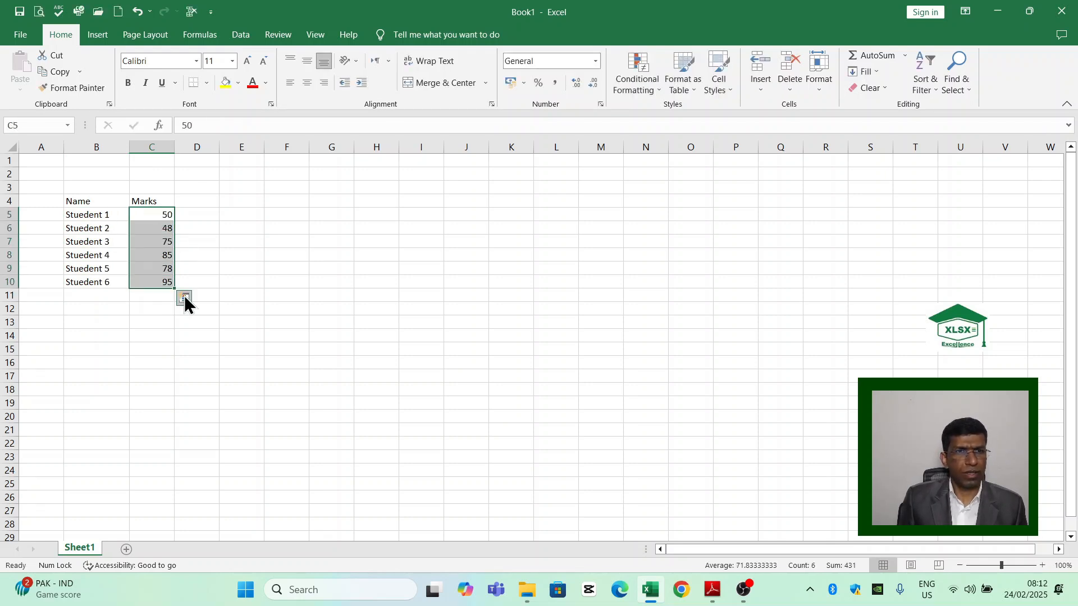
left_click(150, 308)
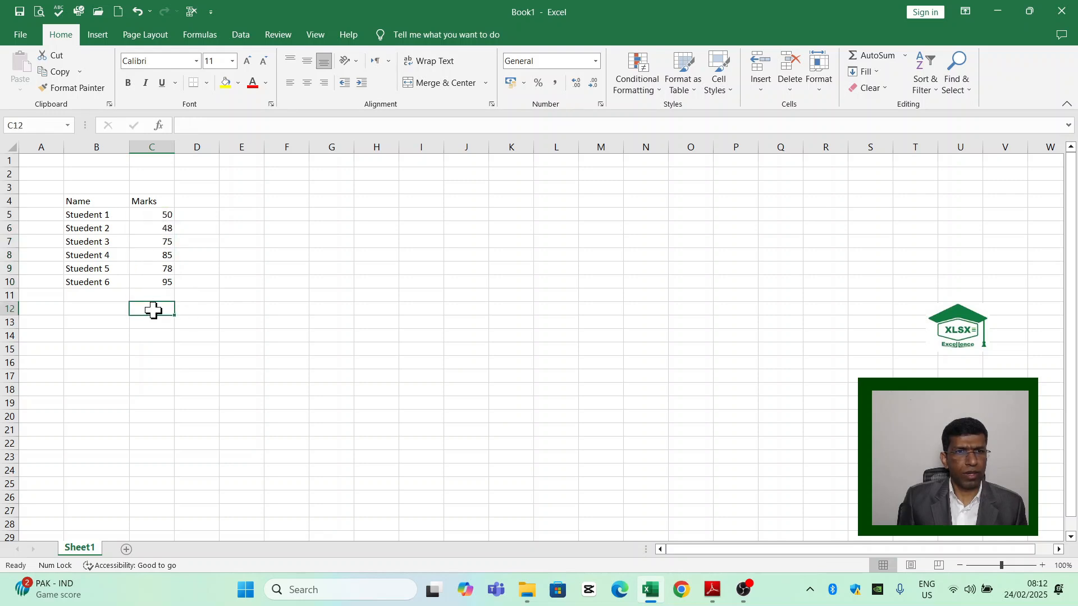
left_click(106, 308)
type("Total")
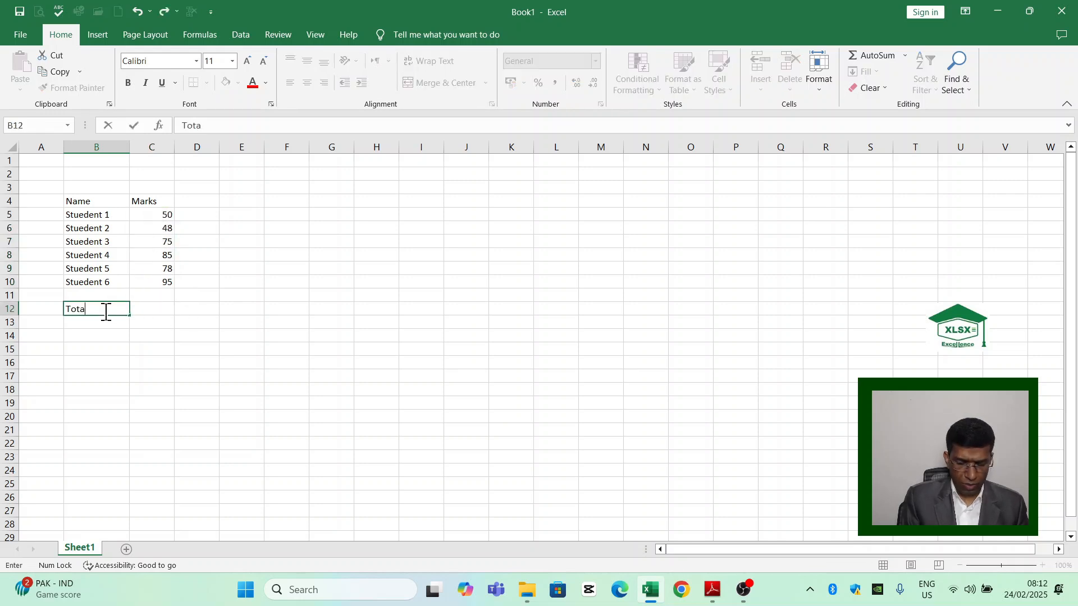
Enter the formula =SUM(C5:C11) in cell C12 to total the marks.
key("Tab")
type("=su,")
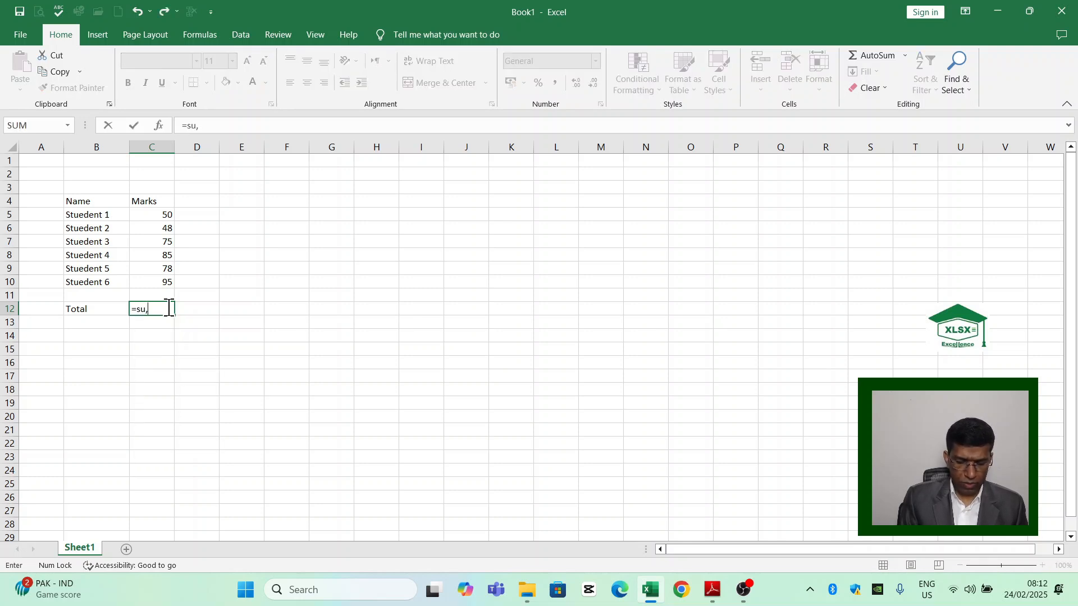
key("BackSpace")
type("m(")
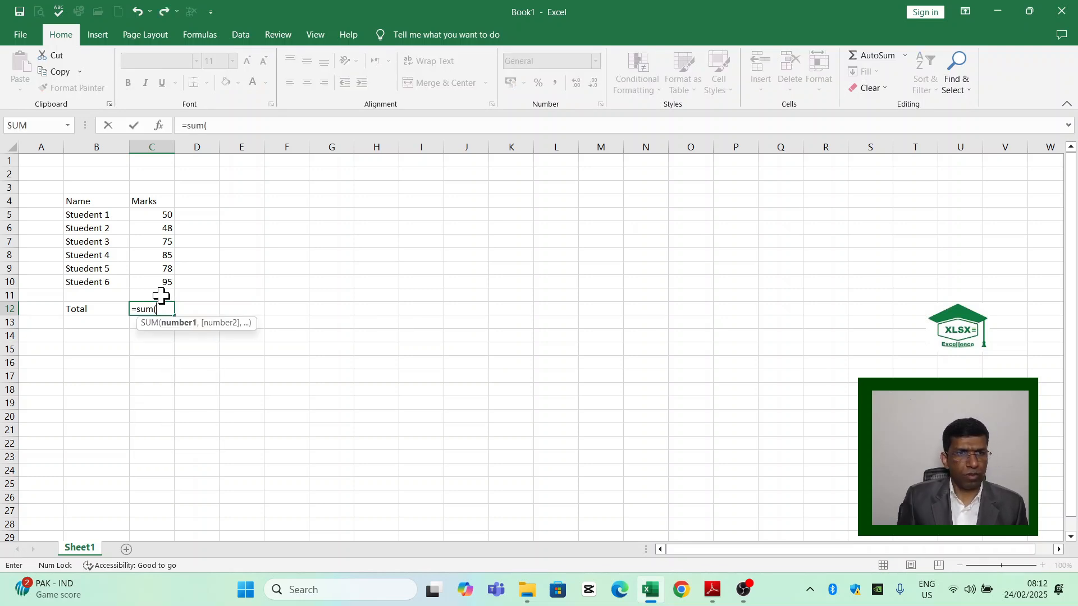
left_click_drag(164, 295, 161, 215)
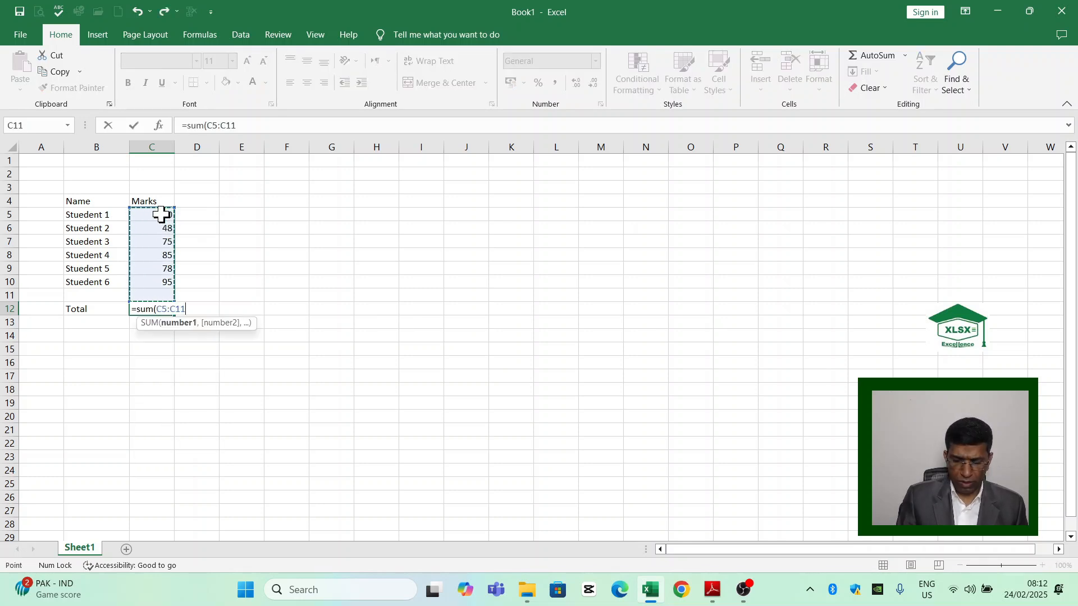
type(")")
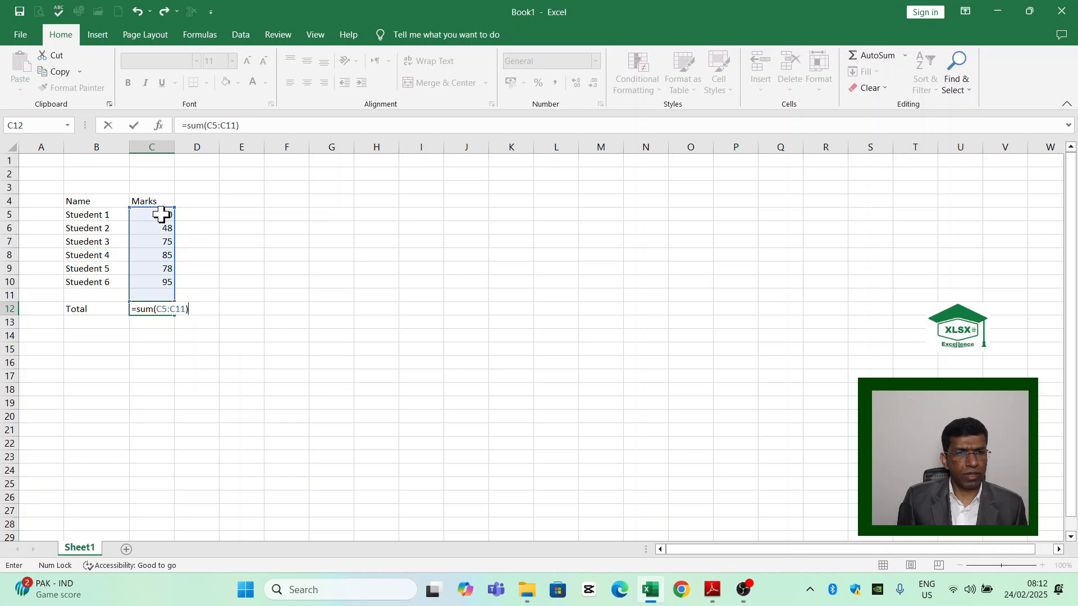
key("Return")
left_click(147, 308)
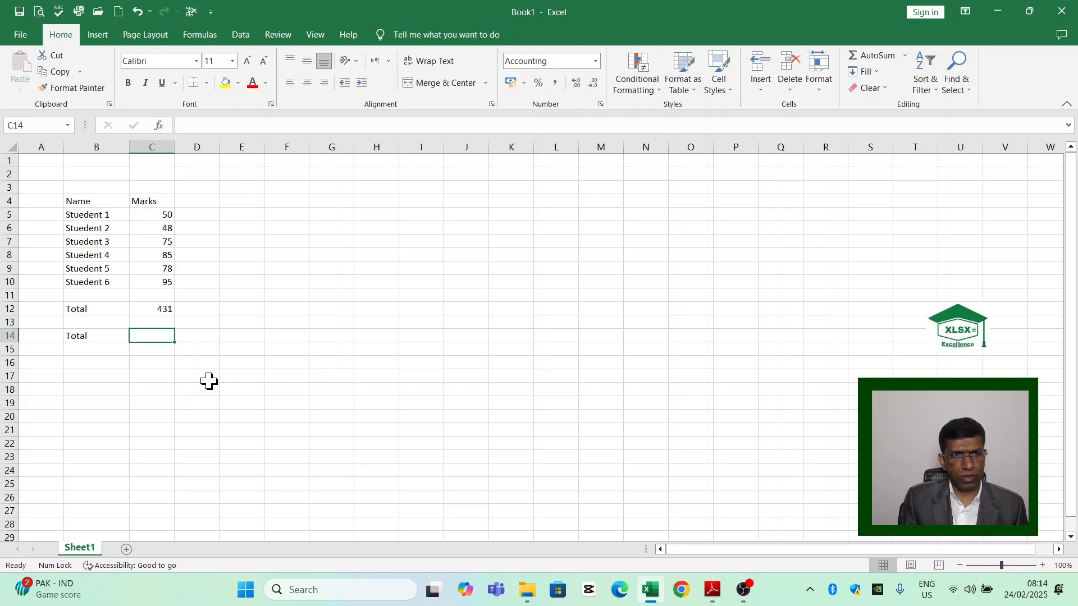
Enter the formula =SUM(B5+B6) in cell C14, adding the first two student name cells.
type("=sum(")
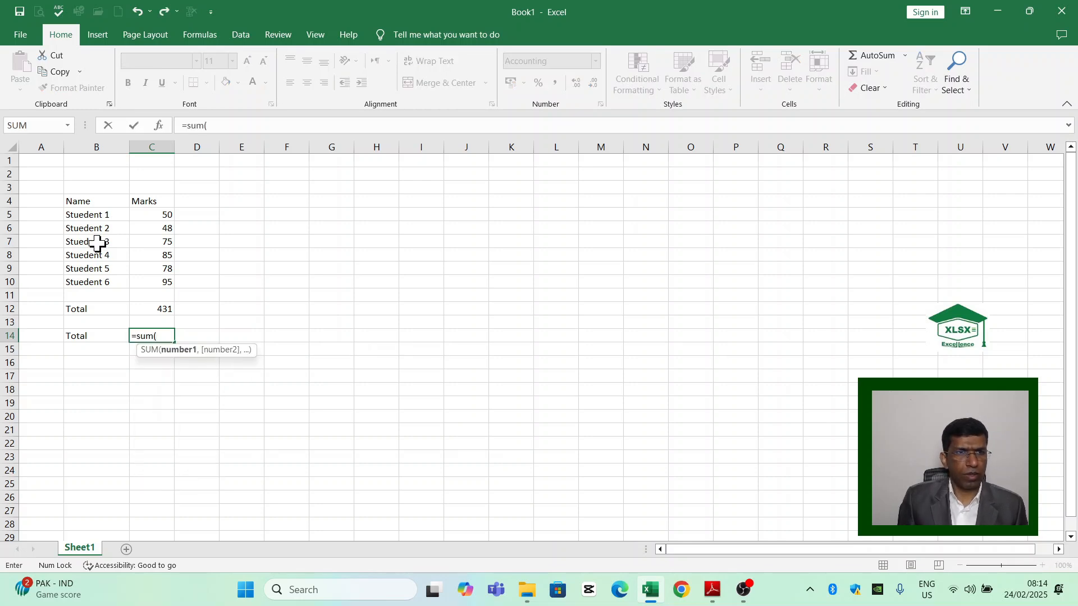
left_click(84, 214)
type("+")
left_click(107, 227)
type(")")
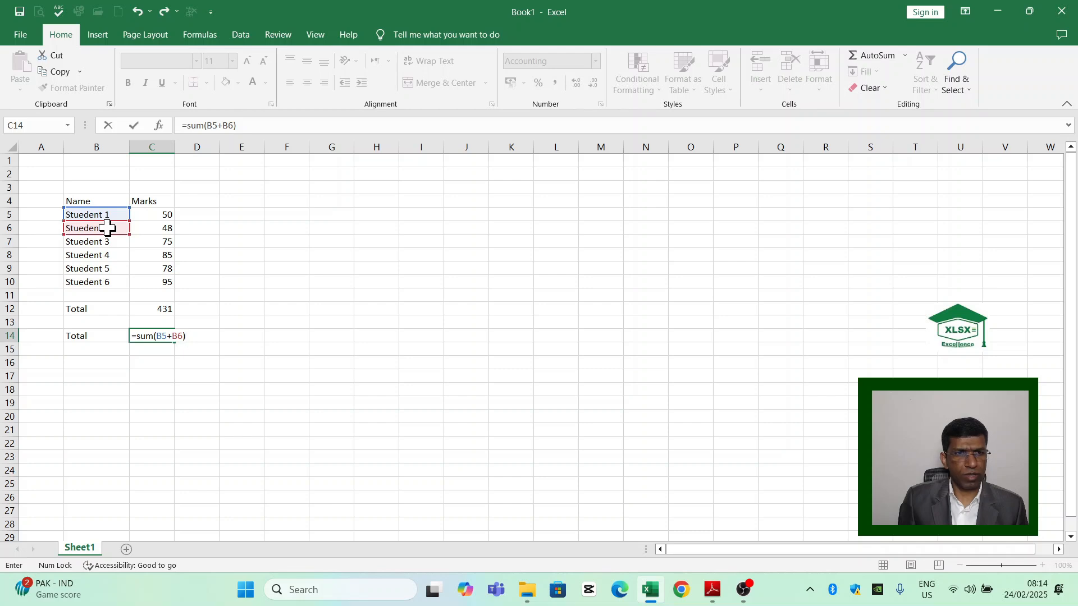
key("Return")
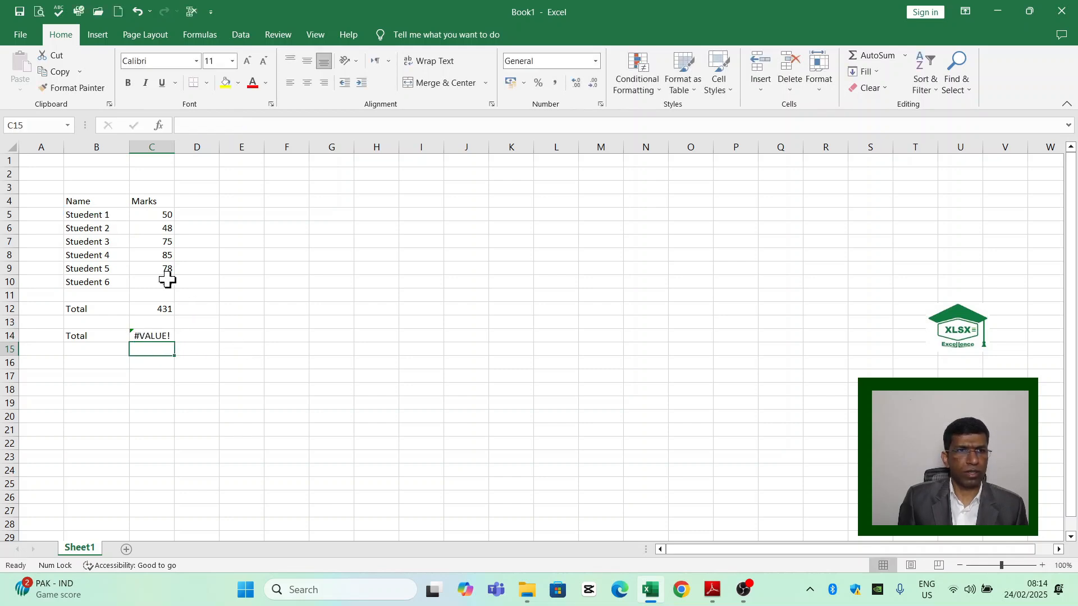
Inspect the contents of the Name header, the first mark and the formulas behind both Total cells.
left_click(104, 203)
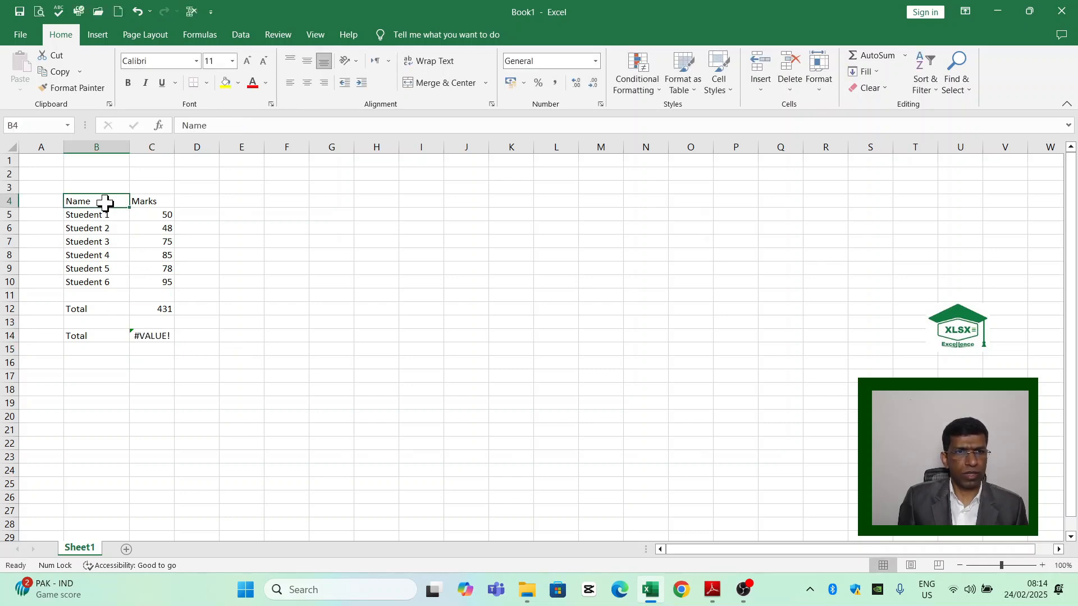
left_click(153, 213)
left_click(149, 306)
left_click(150, 296)
left_click(170, 308)
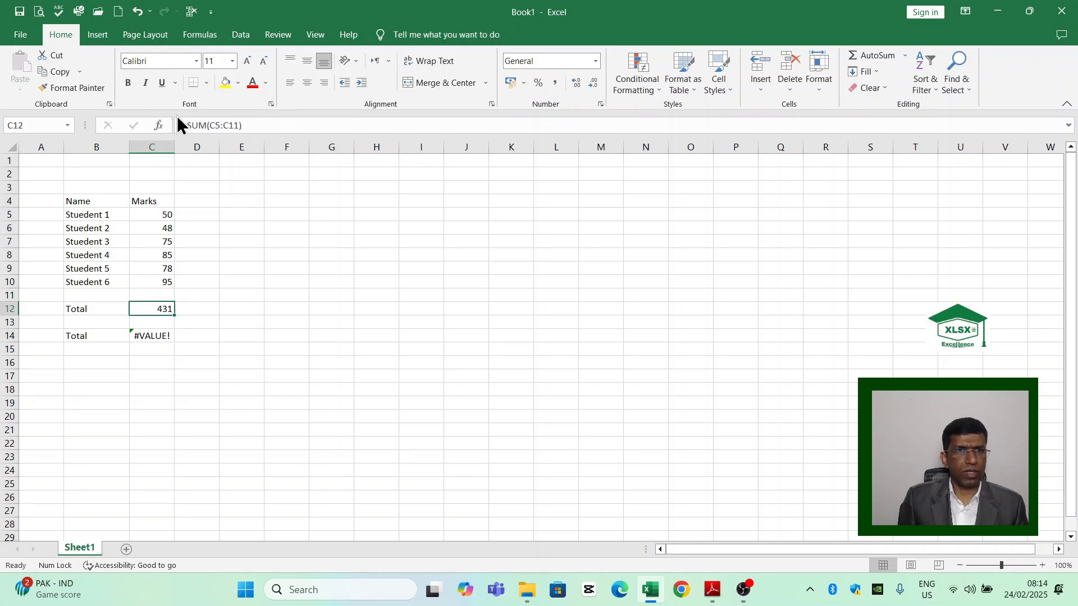
left_click(140, 336)
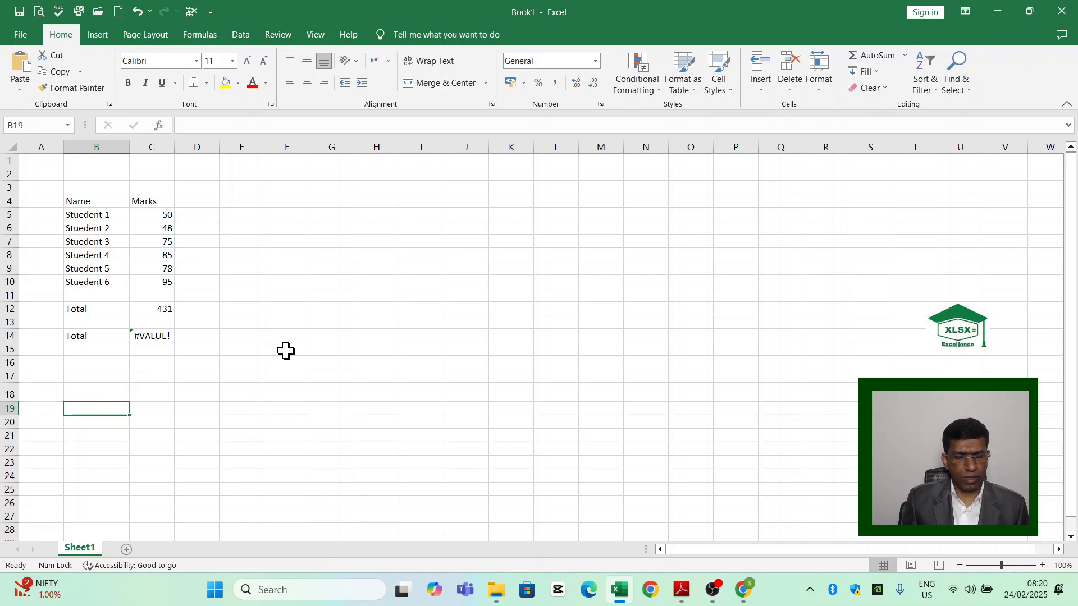
Fill B19 with the sentence "Education is the process of receiving or giving systematic instruction, especially at a school or university." four times and heighten the formula bar.
type("Education is the process of receiving or giving systematic instruction, especially at a school or university. Education is the process of receiving or giving systematic instruction, especially at a school or university.")
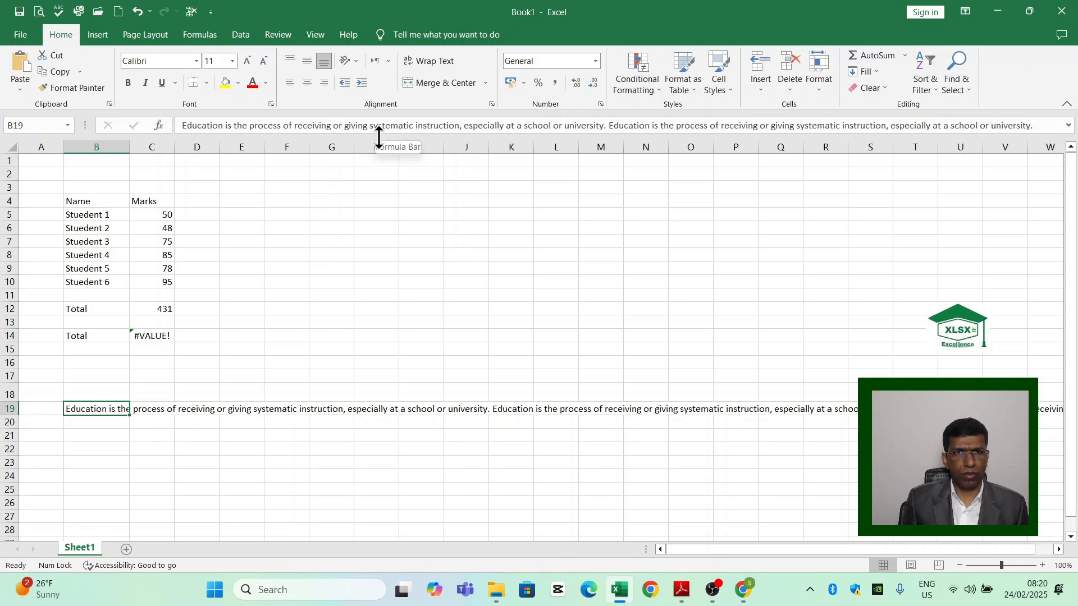
left_click_drag(377, 140, 378, 164)
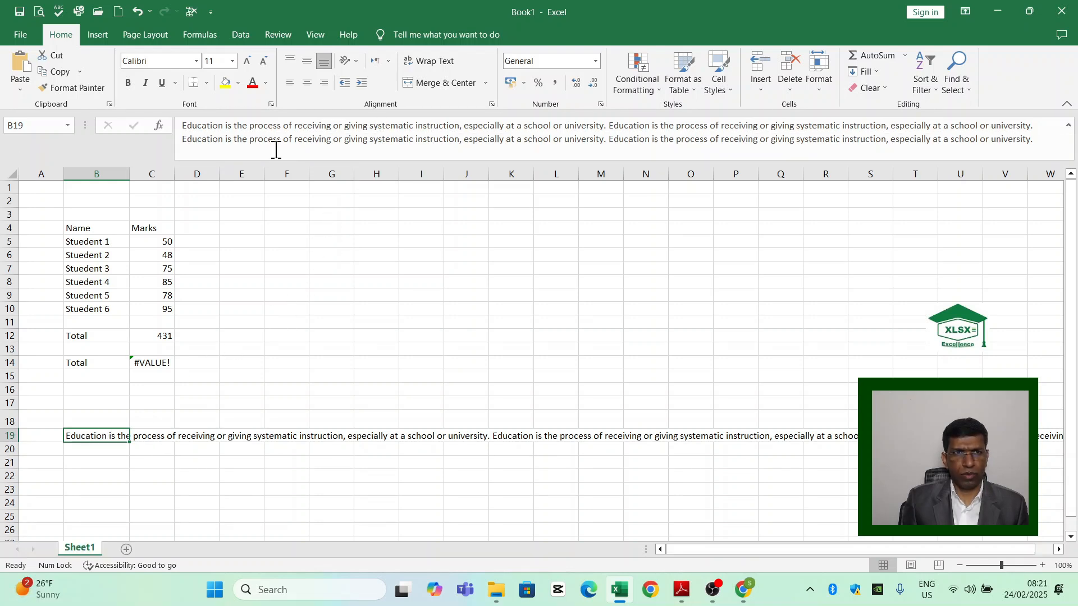
Widen column B considerably and turn on text wrapping for the long text in cell B19.
left_click_drag(125, 177, 142, 173)
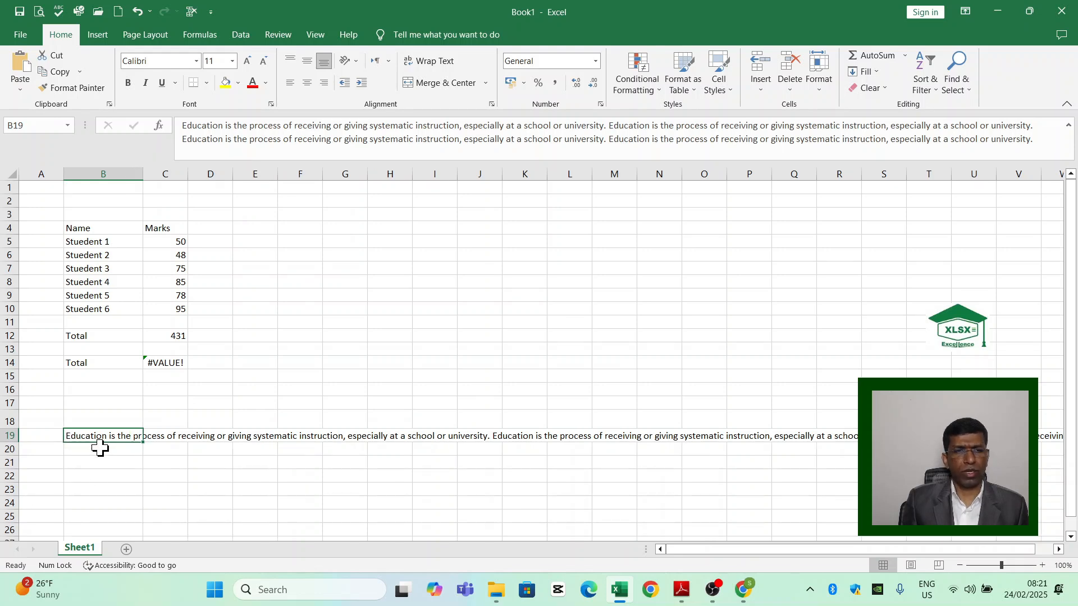
left_click_drag(143, 173, 457, 174)
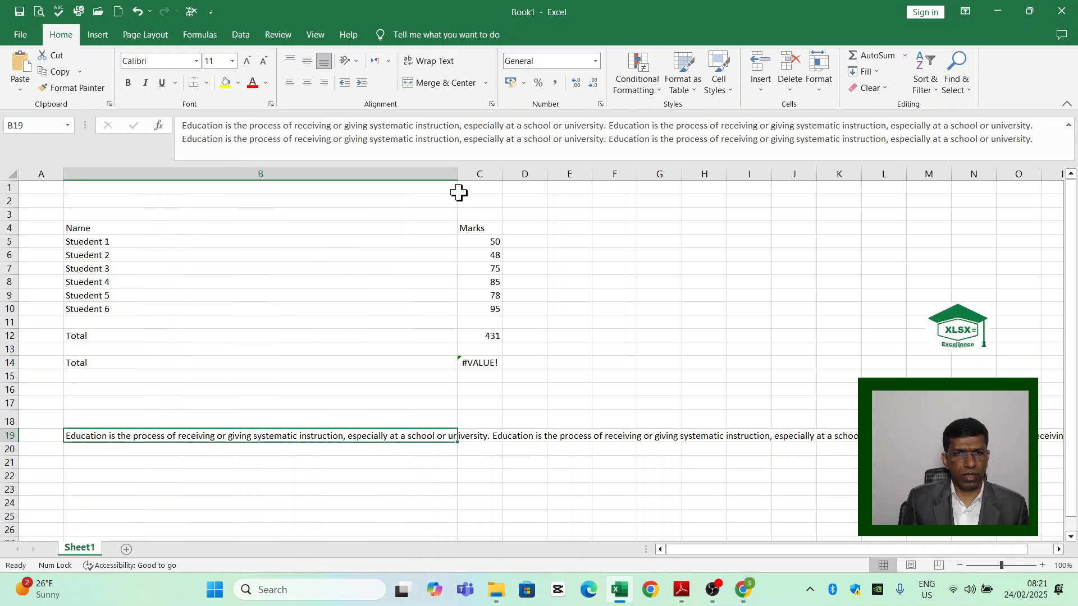
right_click(315, 435)
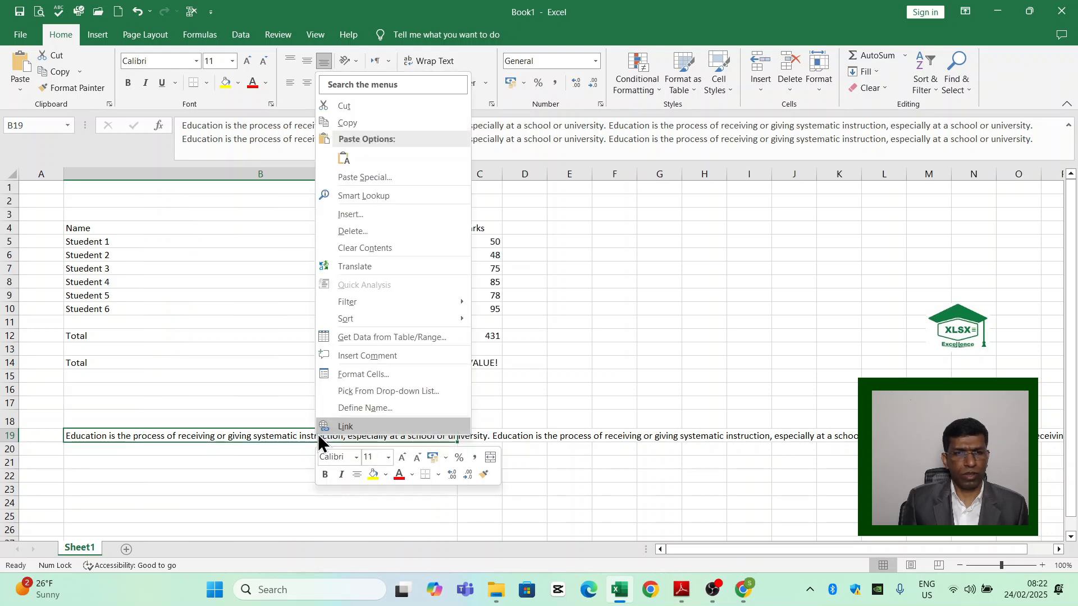
left_click(365, 375)
left_click(250, 226)
left_click(202, 351)
left_click(433, 530)
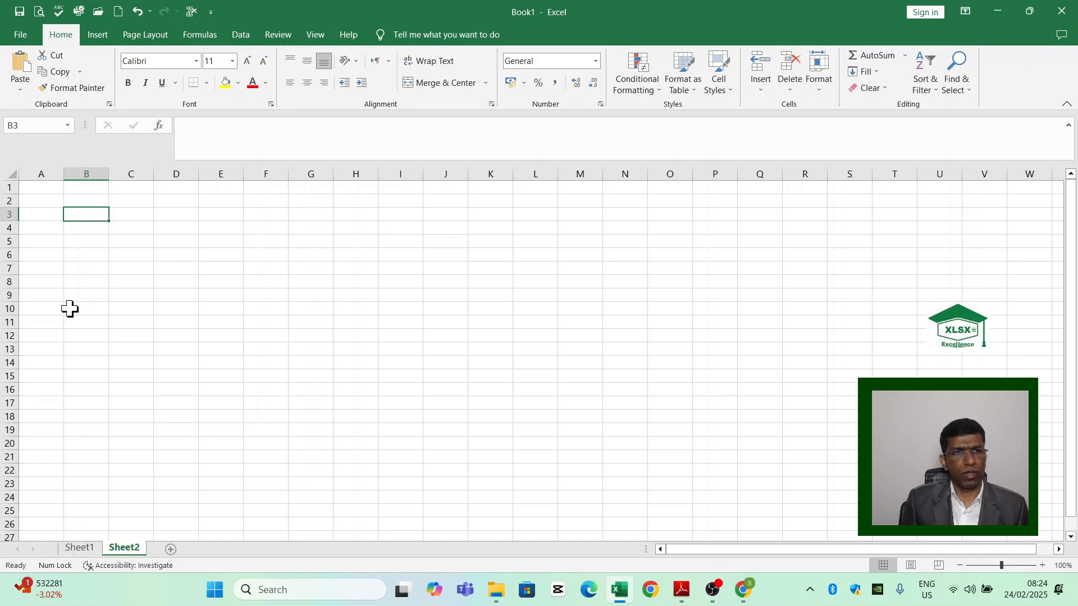
Enter 1345678 in cell B3 of Sheet2 and insert the missing 2 in Edit mode to make it 12345678.
type("13456")
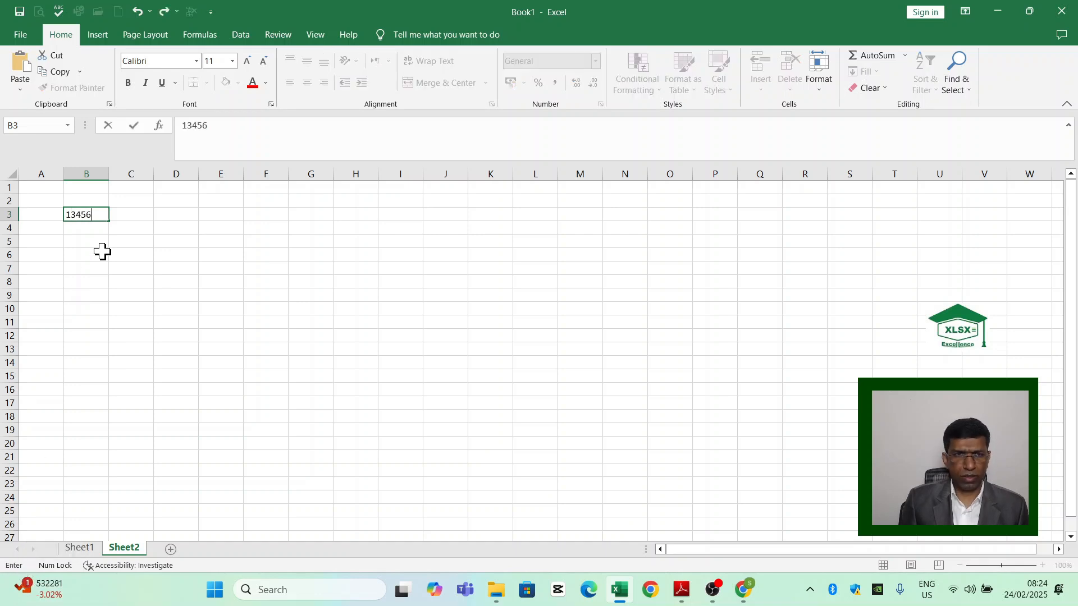
type("78")
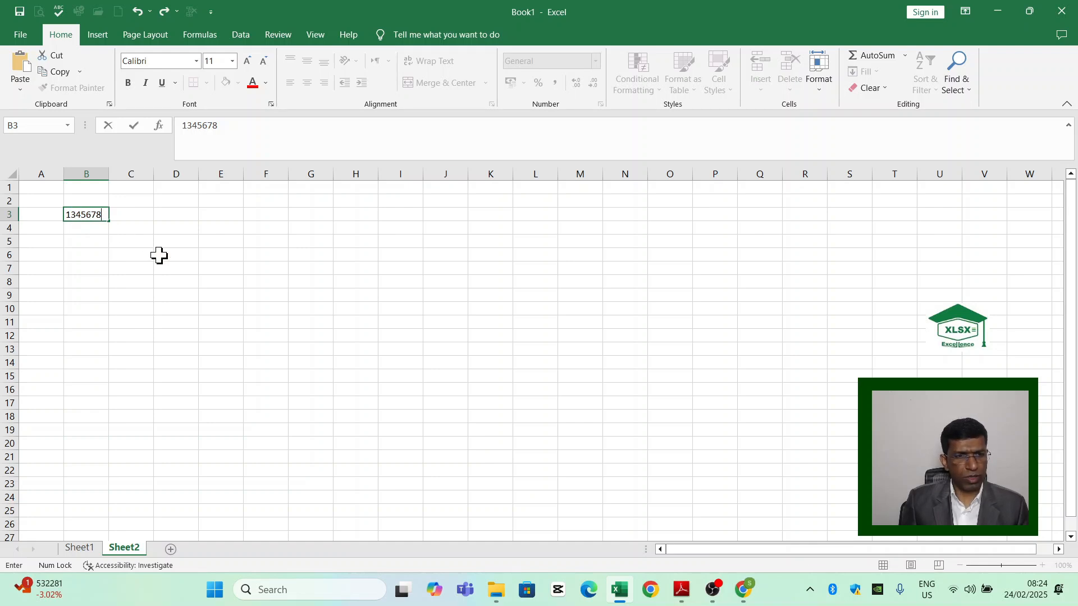
key("F2")
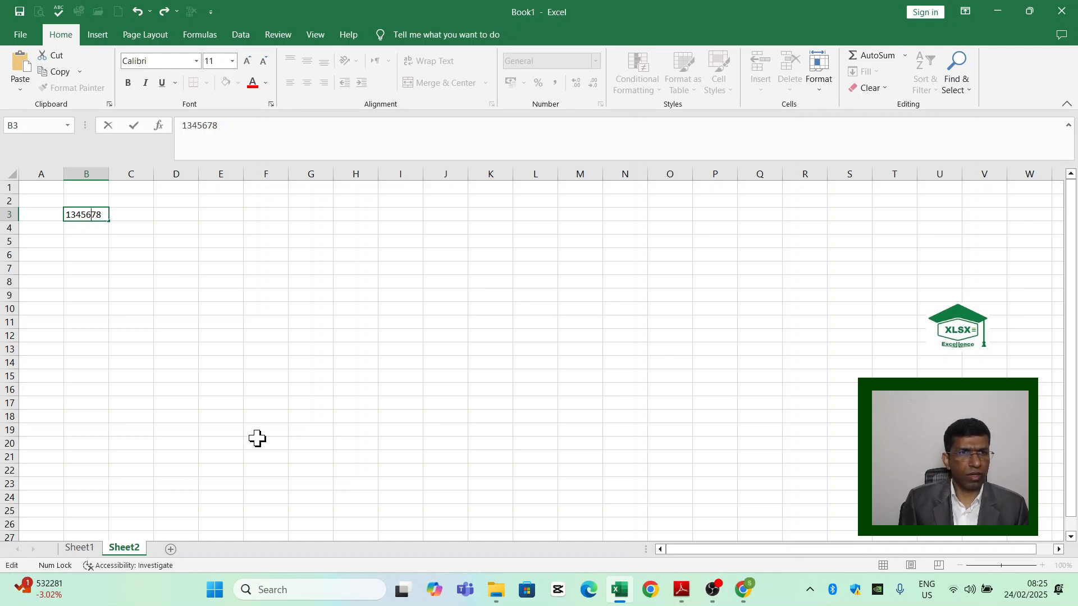
type("2")
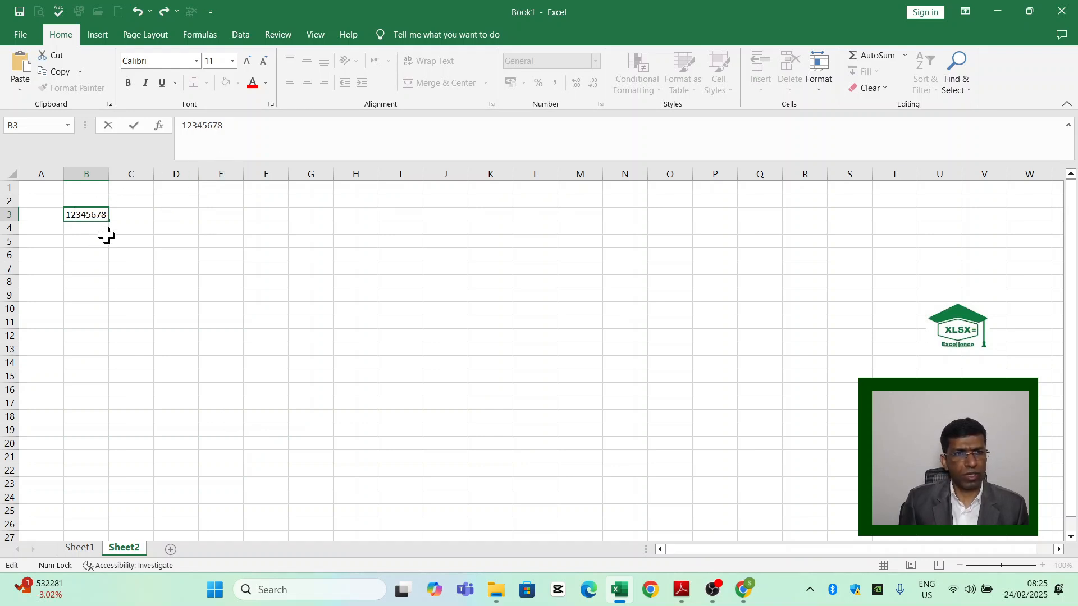
key("Return")
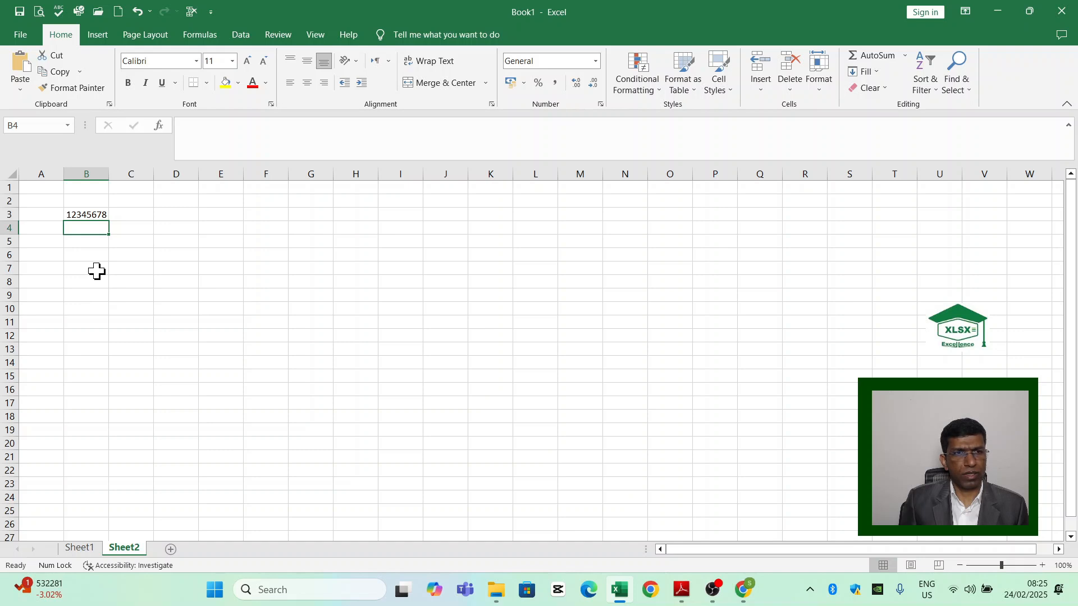
Enter the date 1/3/2025 in cell B7 of Sheet2.
key("Down")
key("Down")
key("Down")
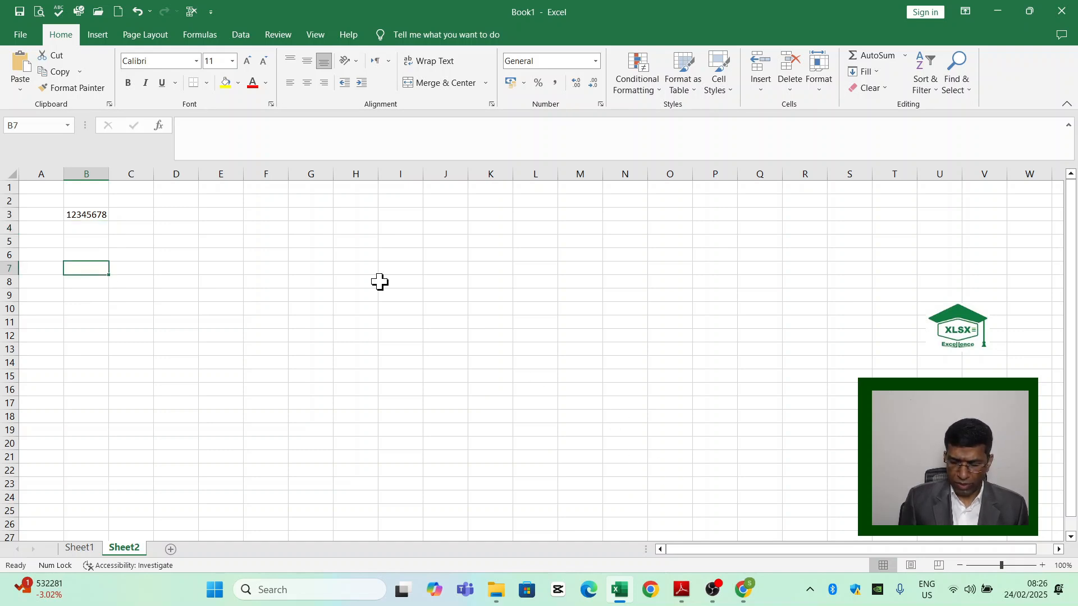
type("1/")
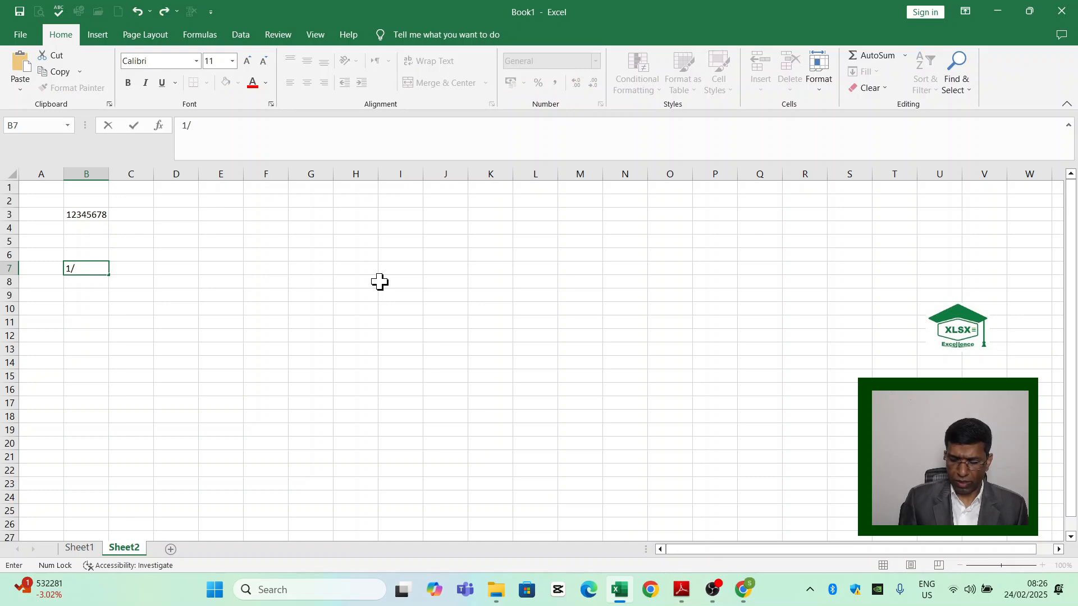
type("3/2025")
key("Return")
left_click(106, 269)
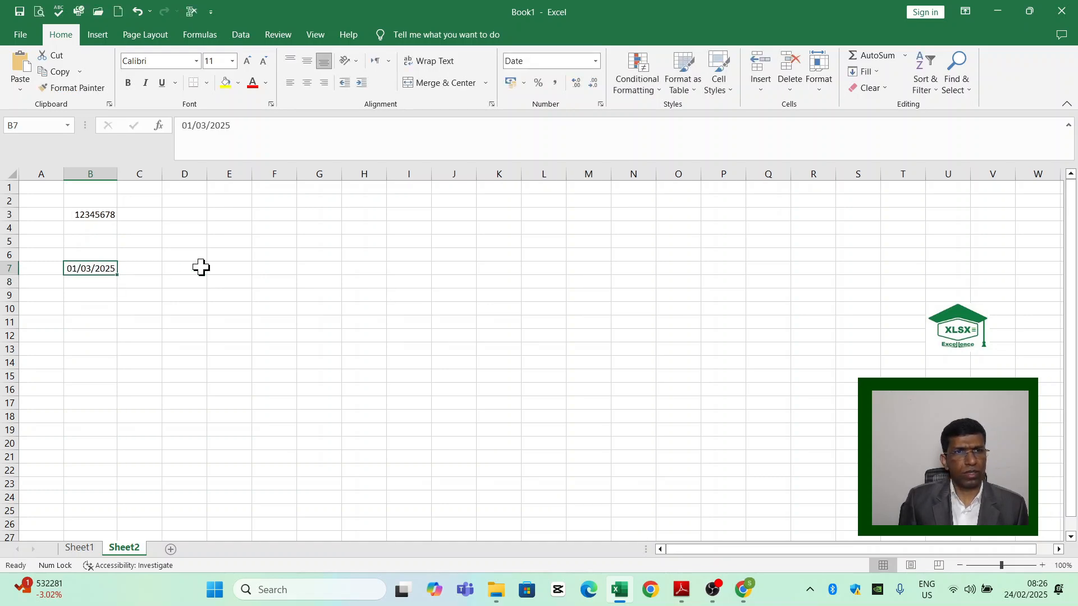
Check the number format settings of the date cell B7 and leave them as they are.
right_click(105, 270)
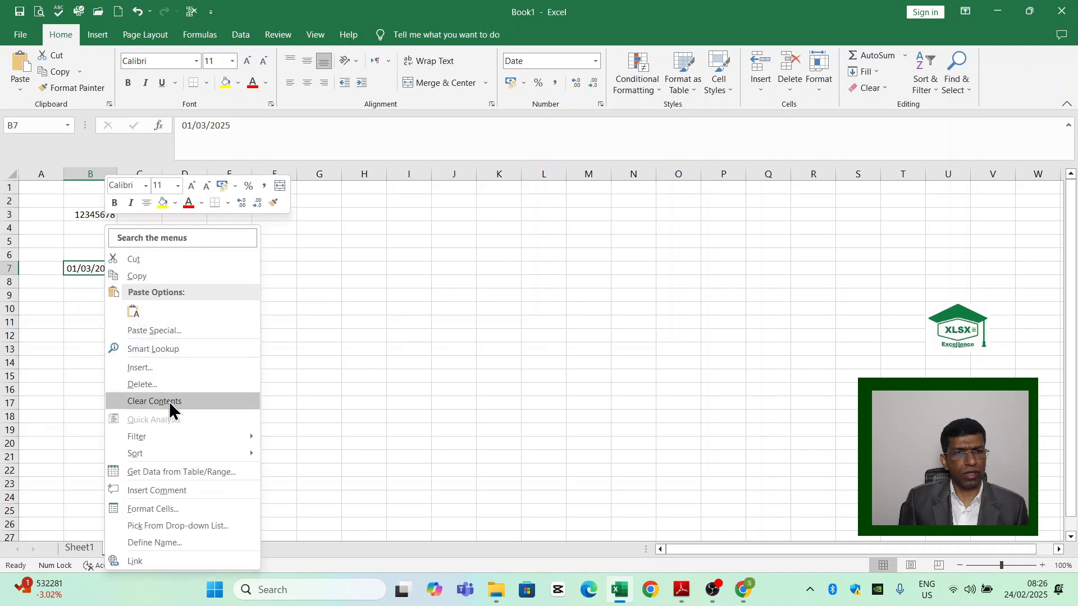
left_click(147, 509)
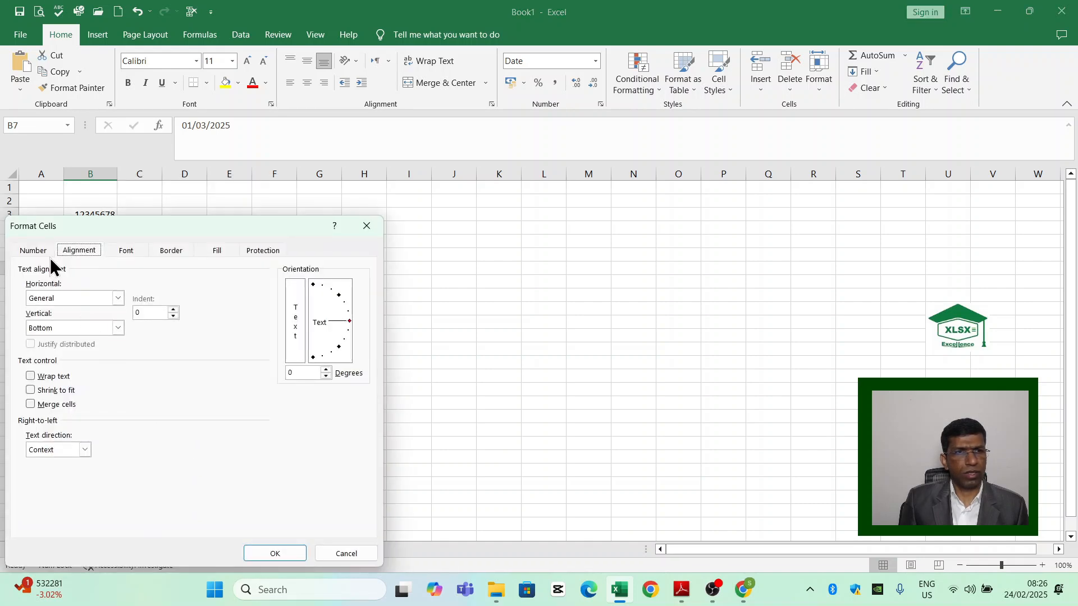
left_click(34, 251)
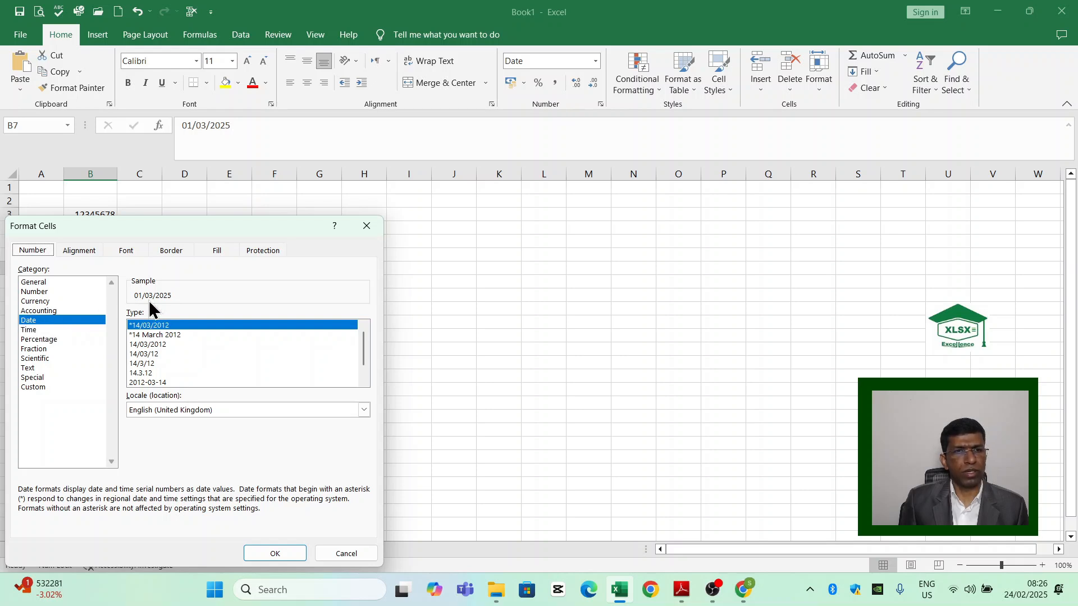
key("Escape")
Enter the time 2:30 in cell B9.
left_click(99, 298)
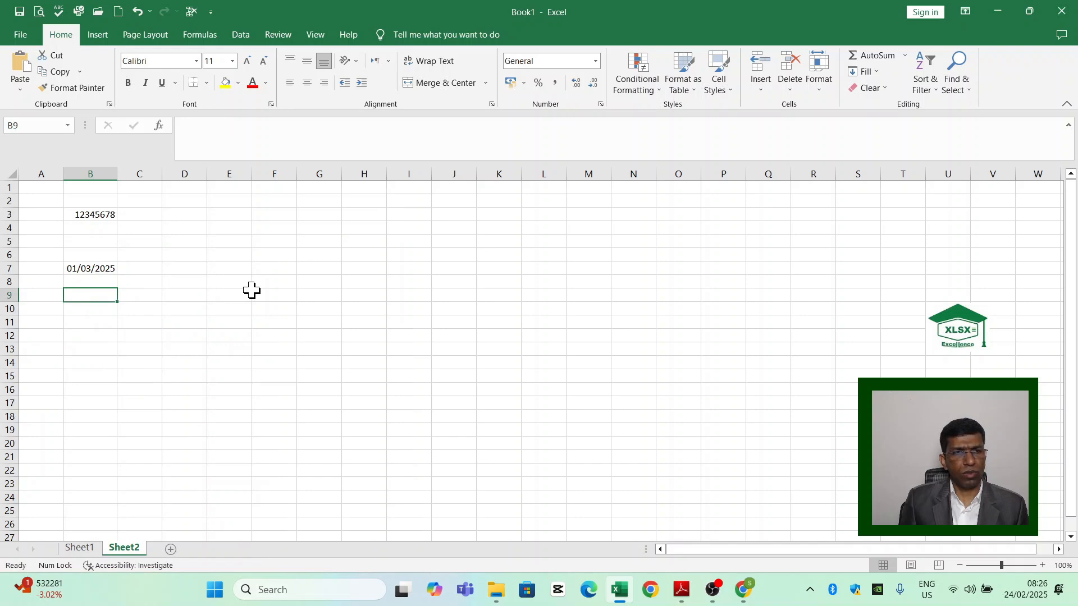
type("2:30")
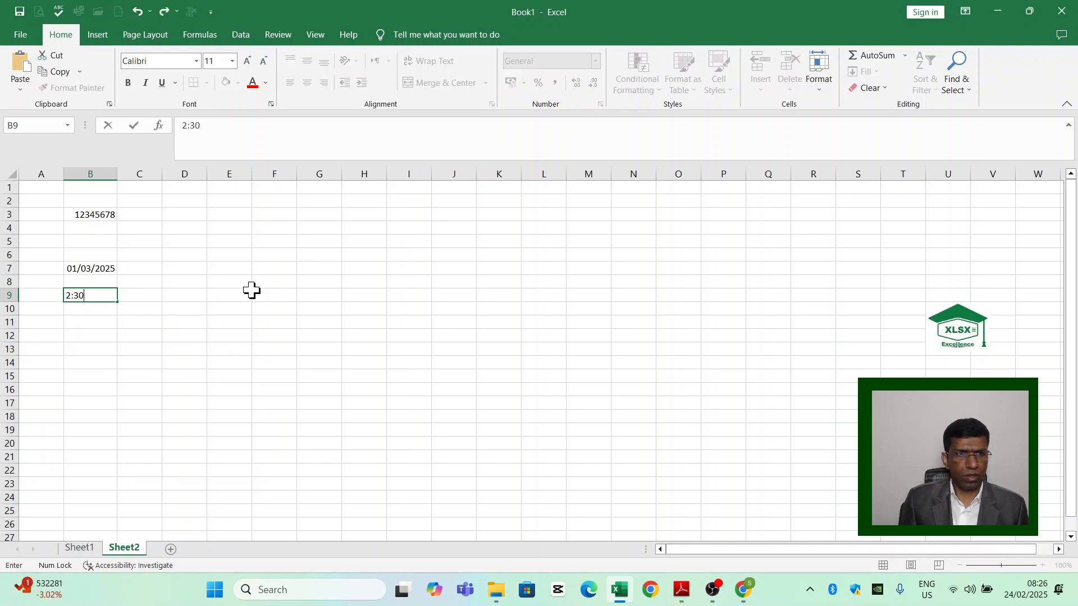
key("Return")
key("Up")
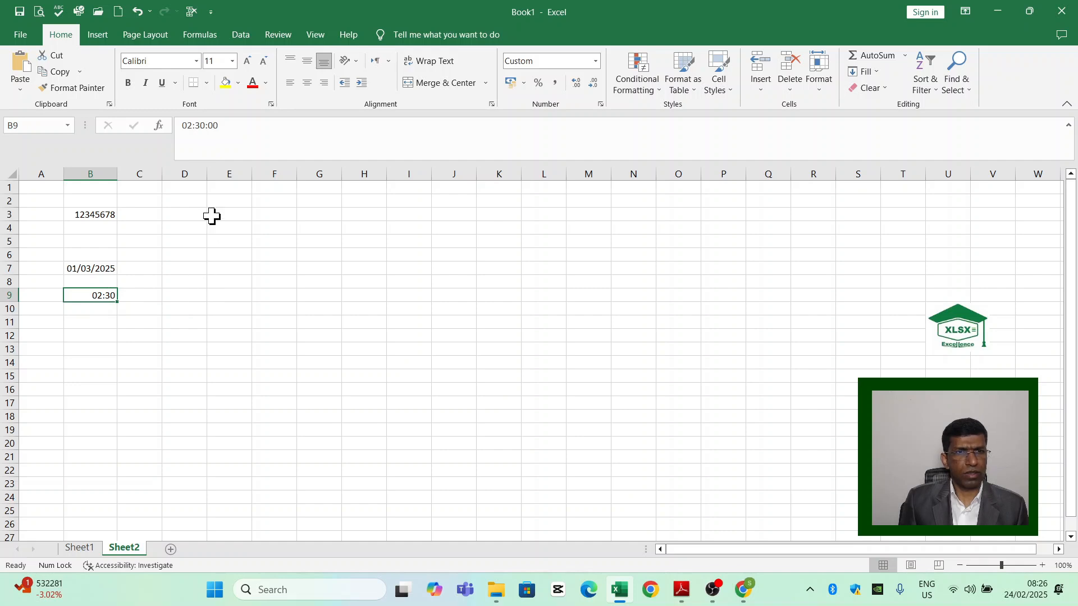
Examine the number format of the time cell B9 and the display types offered in the Time category.
right_click(103, 294)
left_click(155, 508)
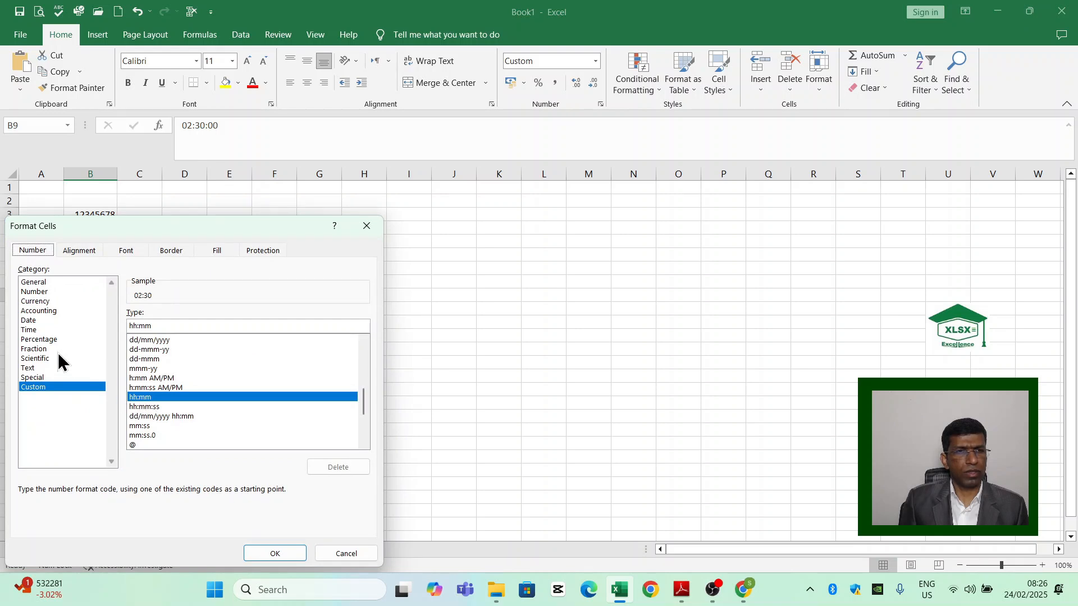
left_click(34, 331)
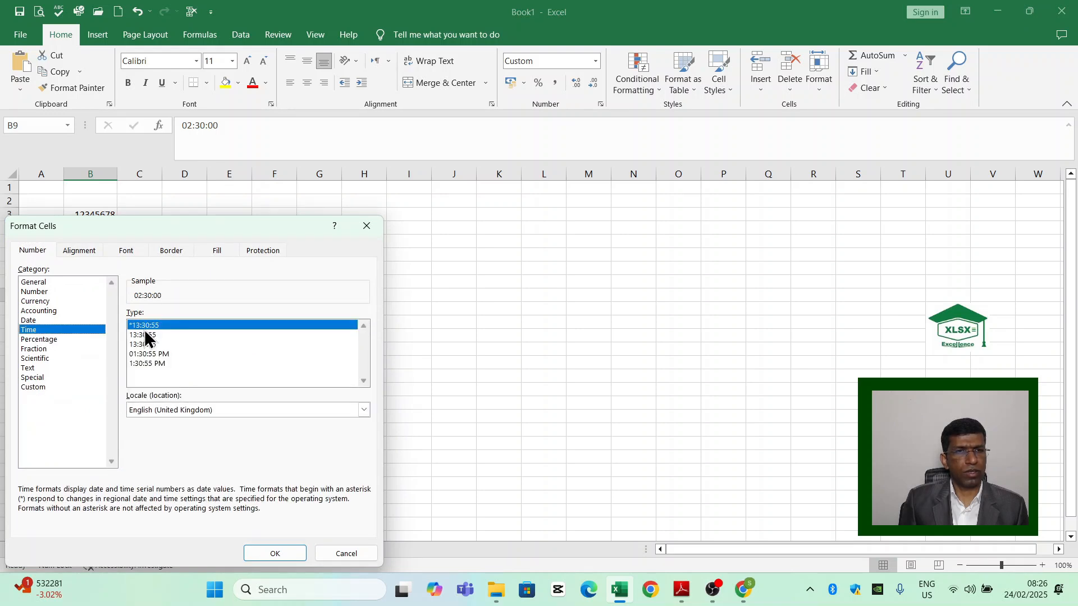
left_click_drag(105, 231, 393, 228)
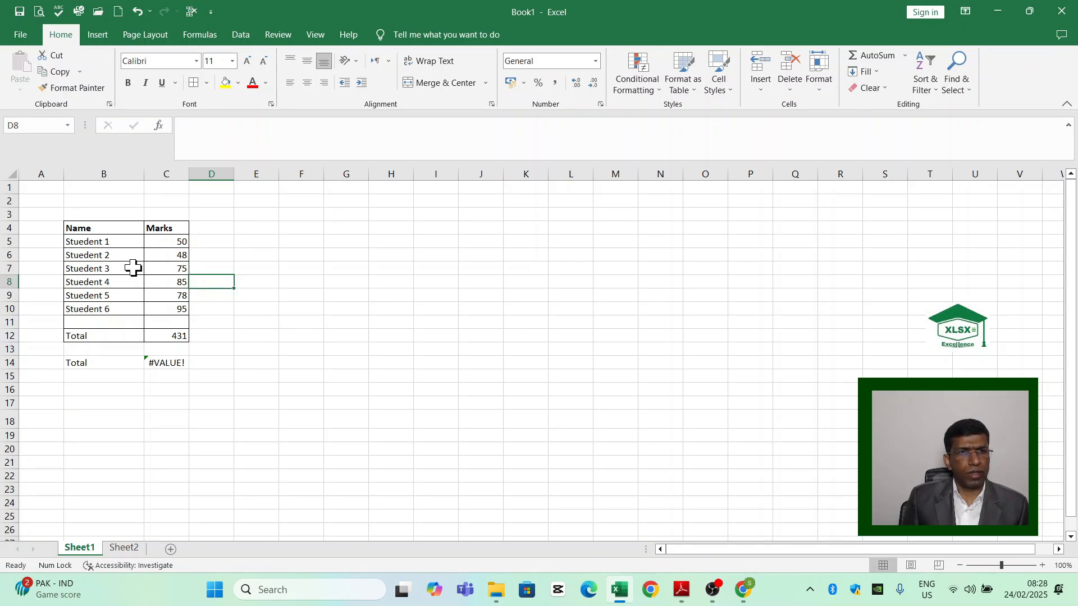
Delete the names and marks of the last three students in B8:C10 of Sheet1.
left_click(117, 308)
key("Delete")
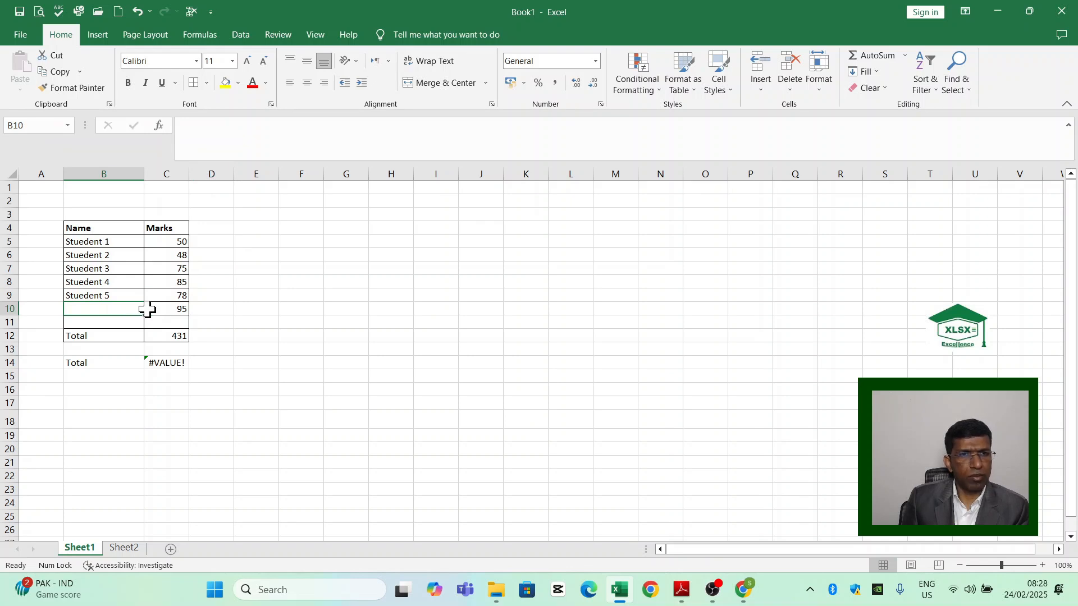
left_click(164, 307)
key("Delete")
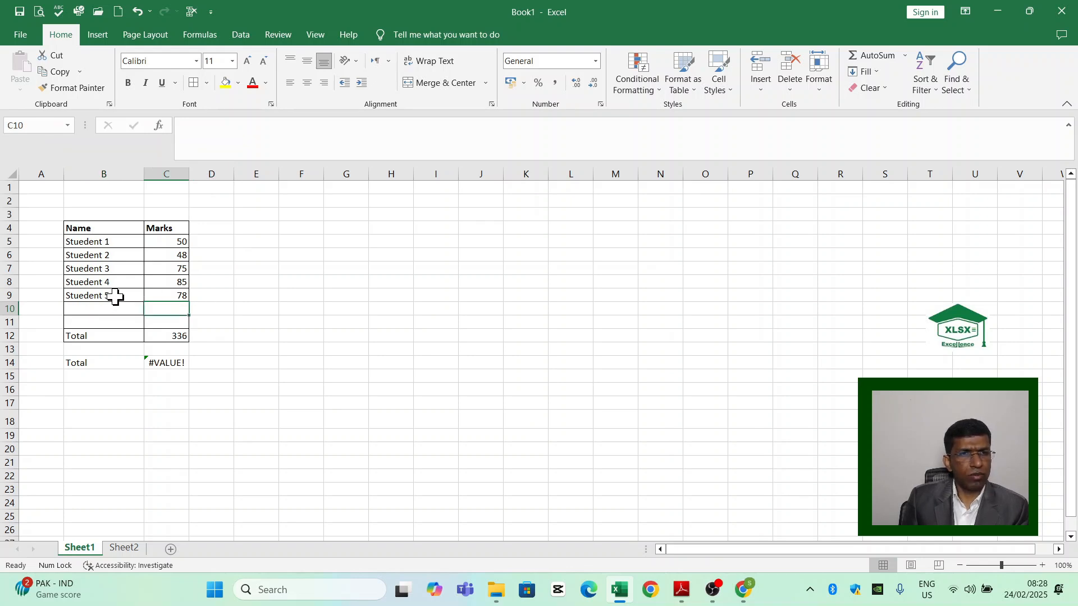
left_click_drag(107, 284, 163, 297)
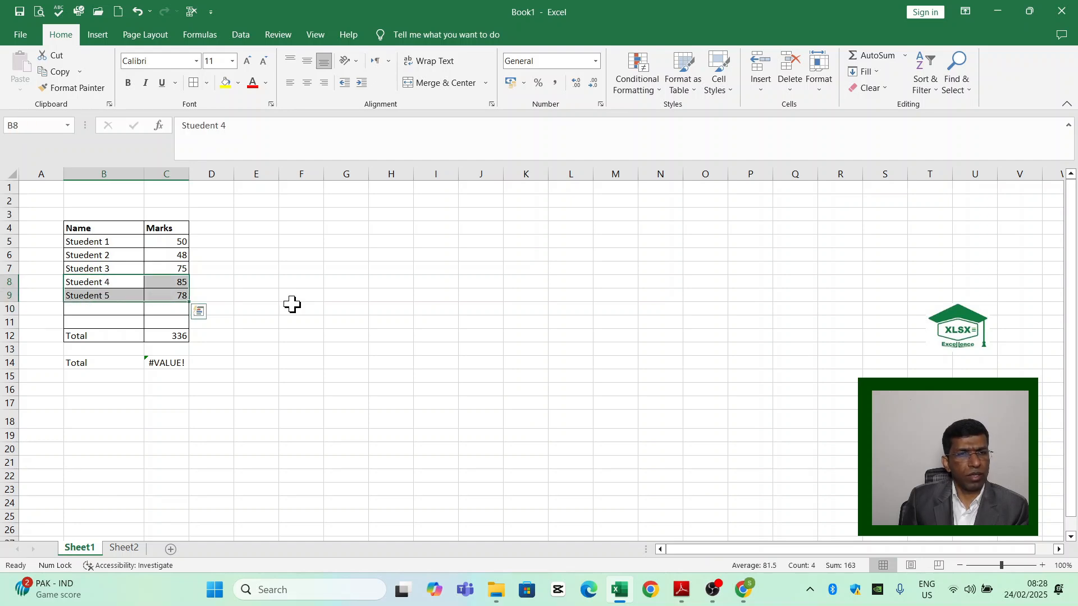
key("Delete")
left_click(266, 307)
Delete the contents of the Name and Marks header cells B4:C4.
left_click_drag(90, 229, 152, 227)
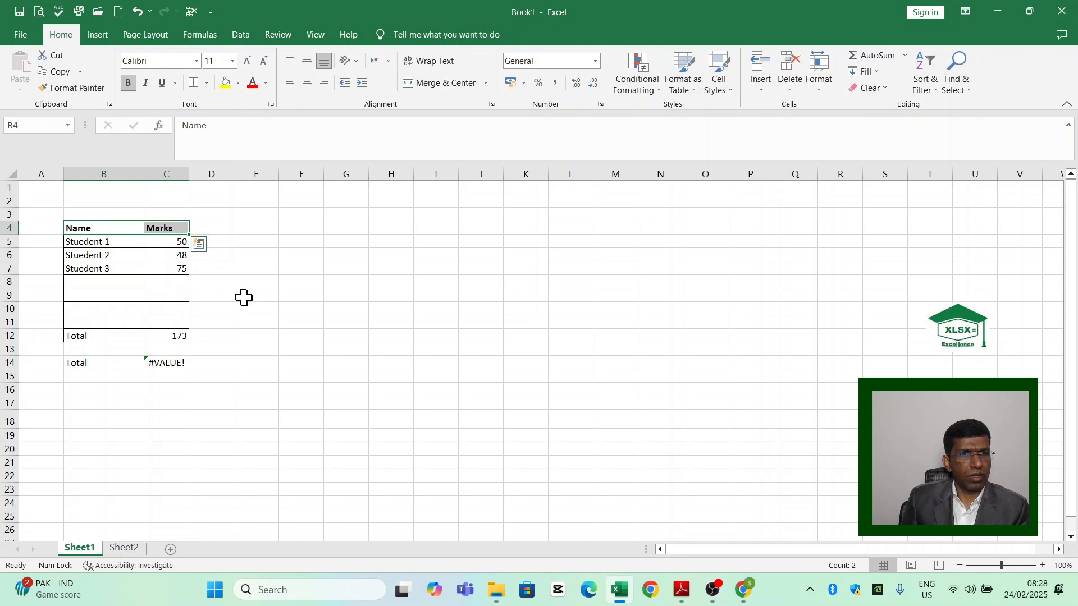
key("Delete")
left_click(213, 296)
left_click_drag(110, 228, 152, 229)
key("ctrl+b")
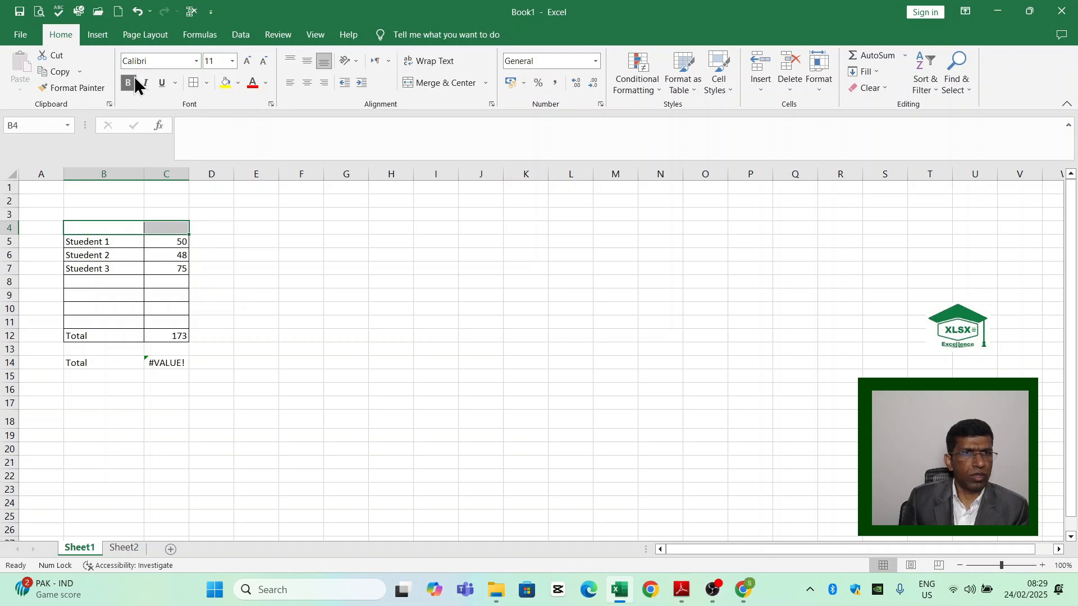
Enter the headers "Name of Student" in B4 and "Marks" in C4.
left_click(135, 229)
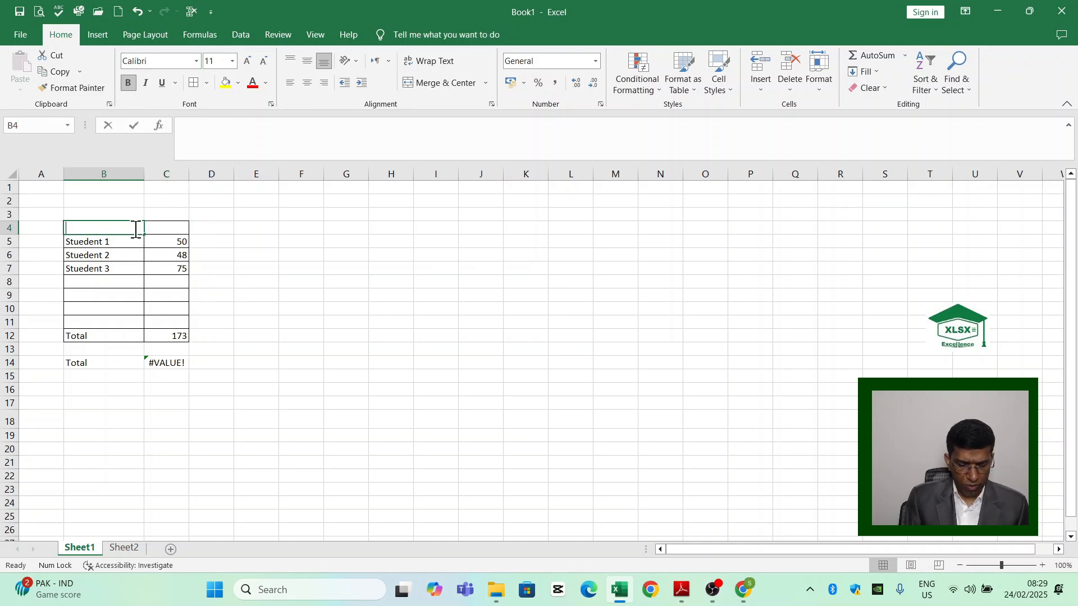
type("Name of Student")
key("Tab")
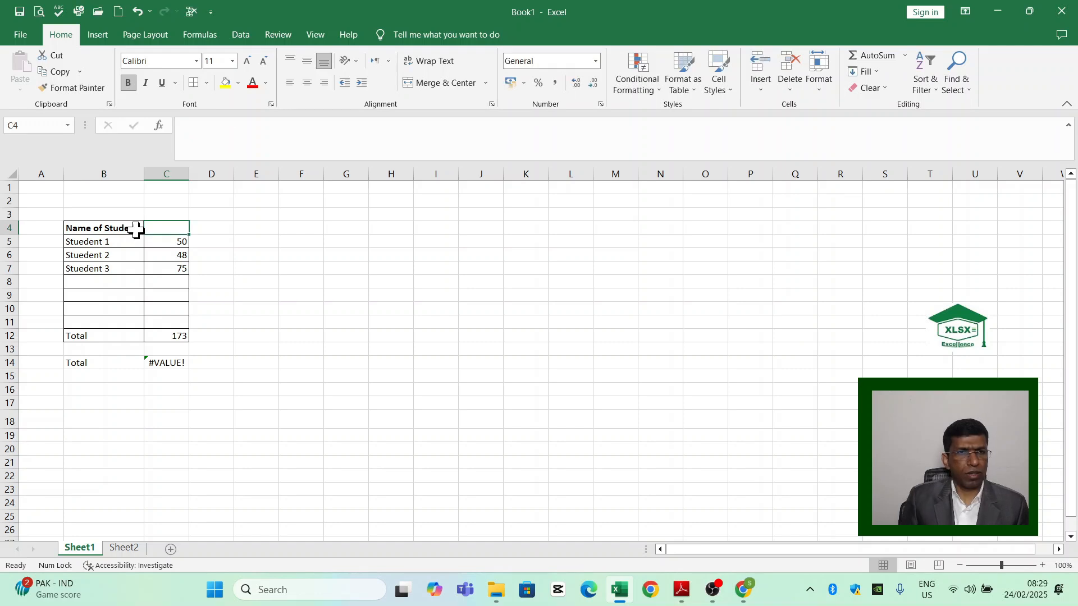
type("Marks")
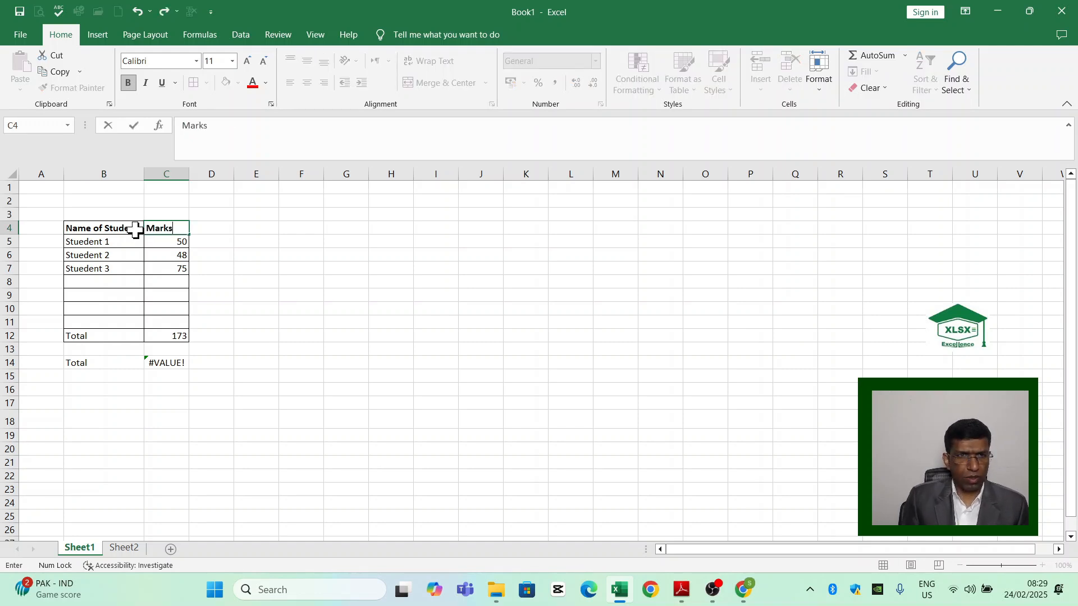
key("Return")
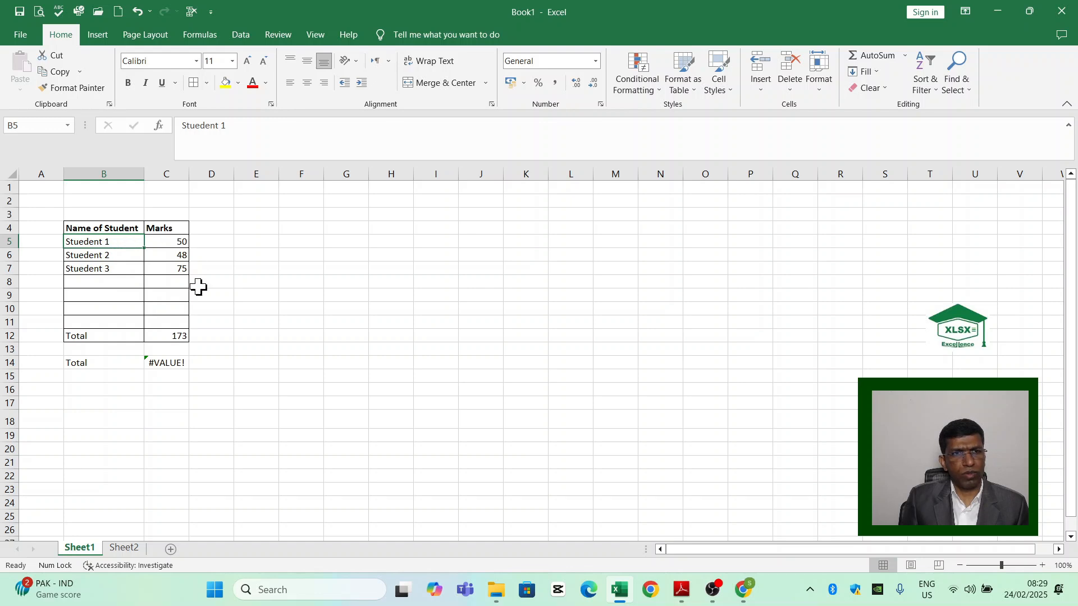
Clear both the contents and the formatting of header cell B4 with Clear All.
left_click_drag(96, 284, 185, 320)
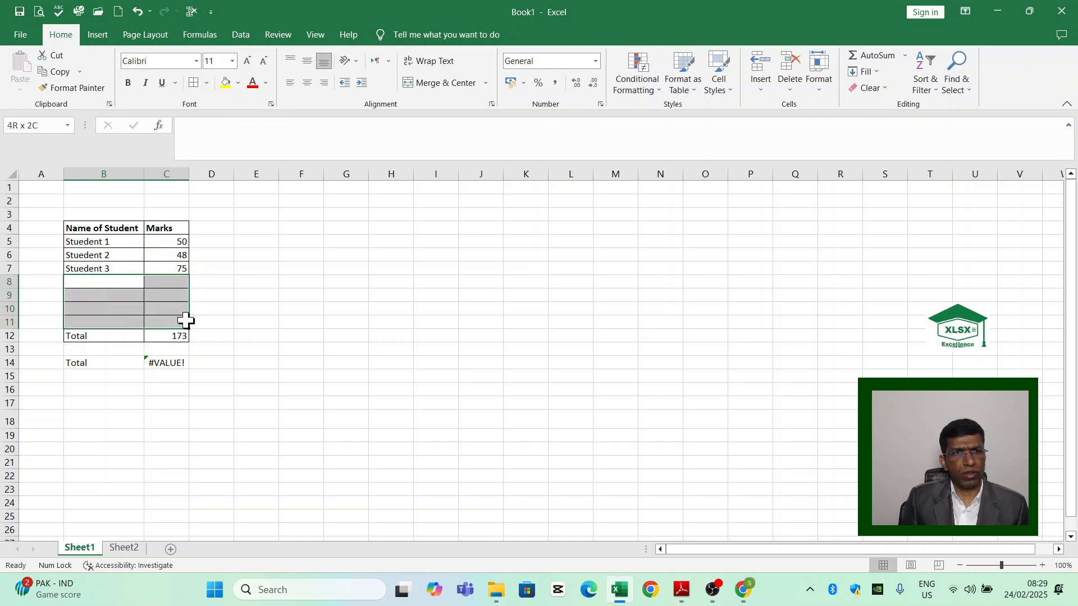
left_click(131, 227)
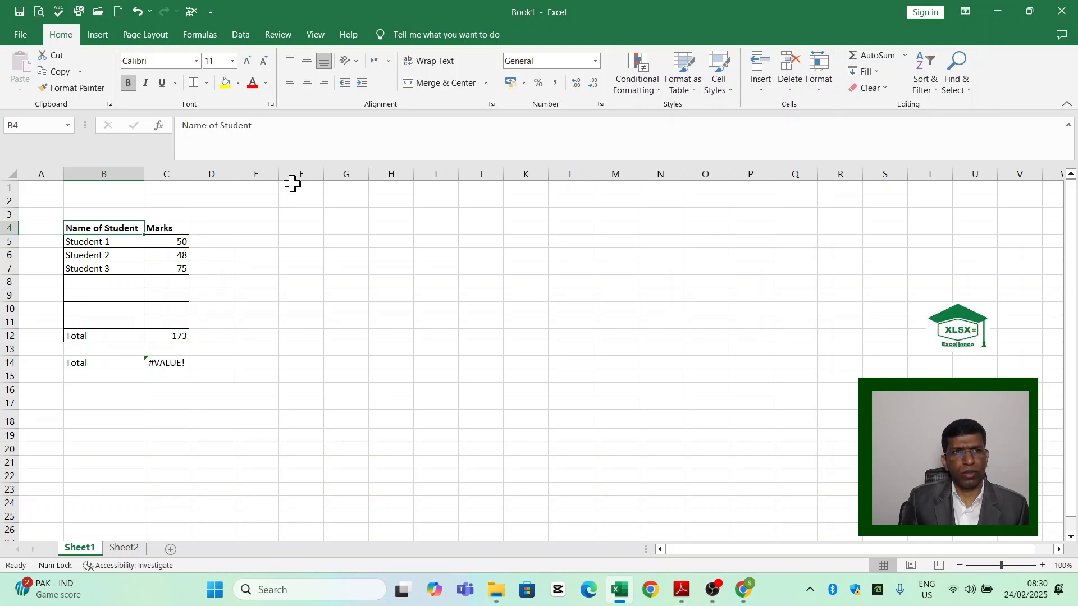
left_click(884, 88)
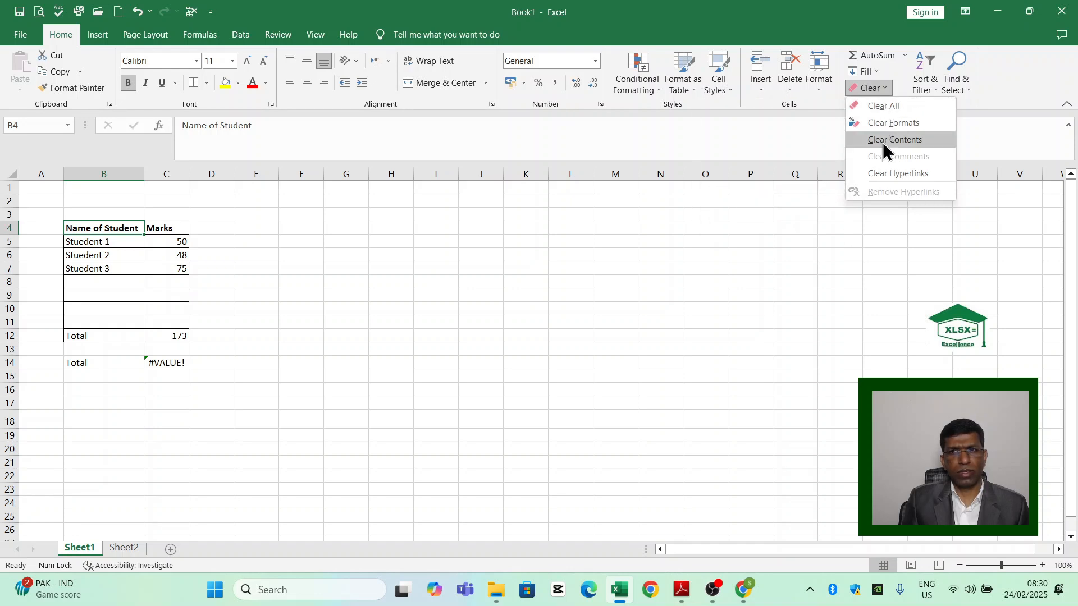
left_click(883, 108)
left_click(211, 256)
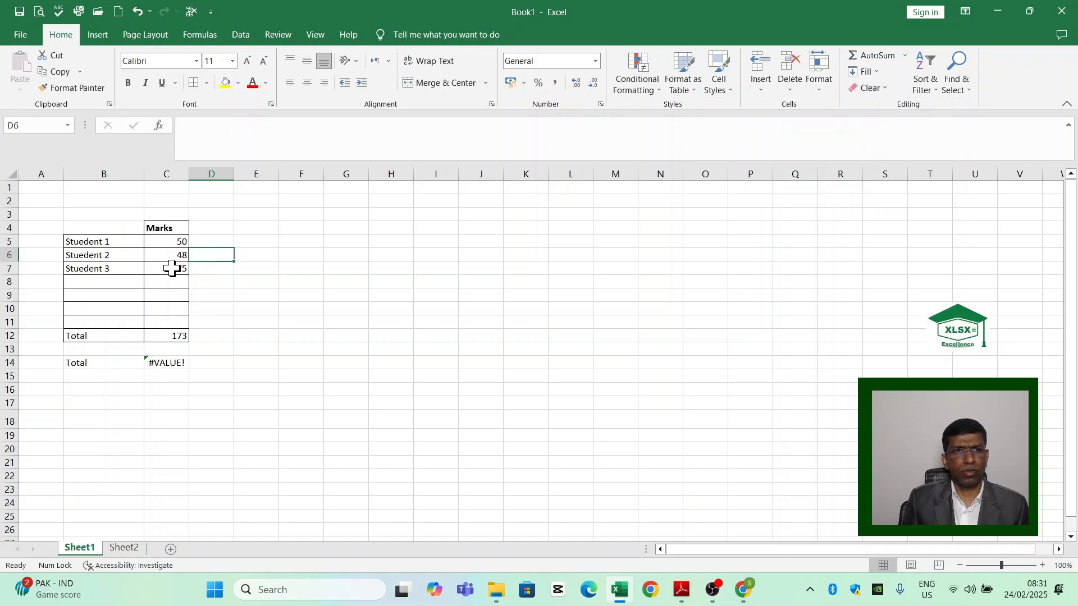
Undo the clearing of header cell B4 and remove only its formatting with Clear Formats.
left_click(115, 228)
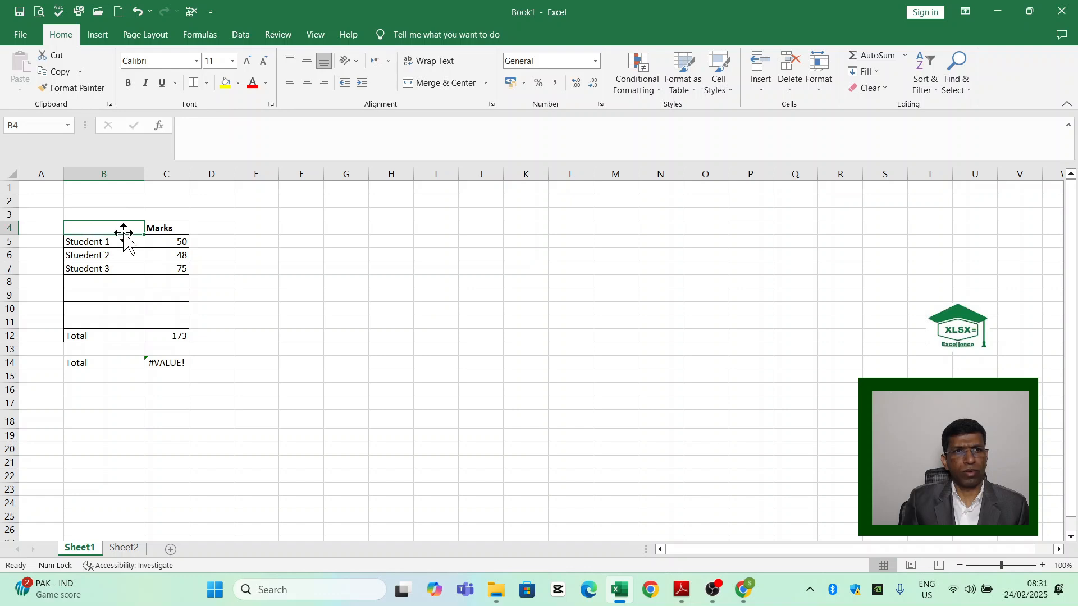
key("ctrl+z")
left_click(886, 89)
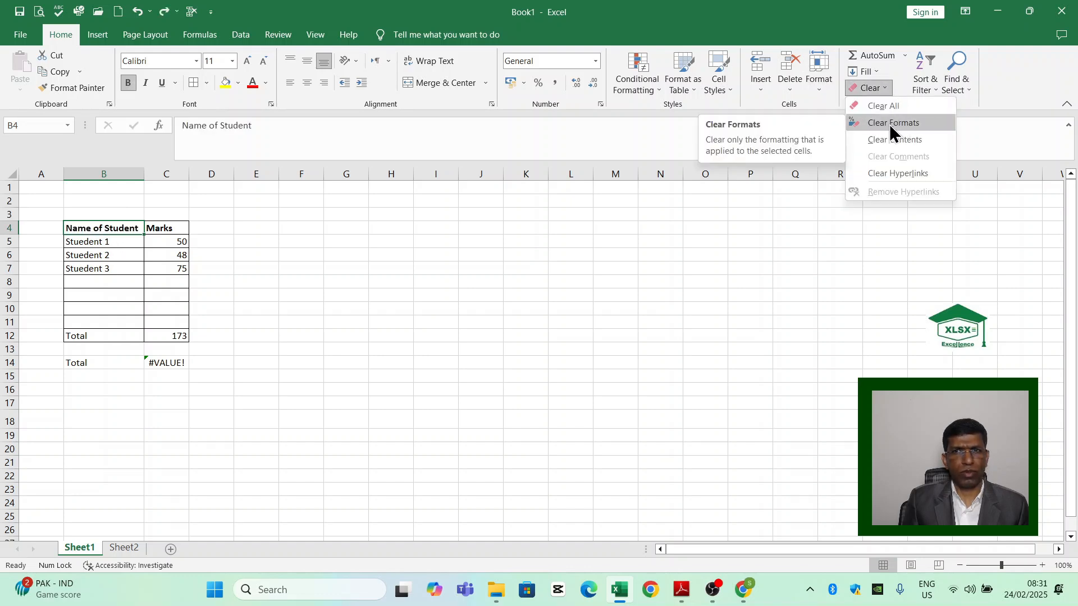
left_click(889, 124)
left_click(155, 271)
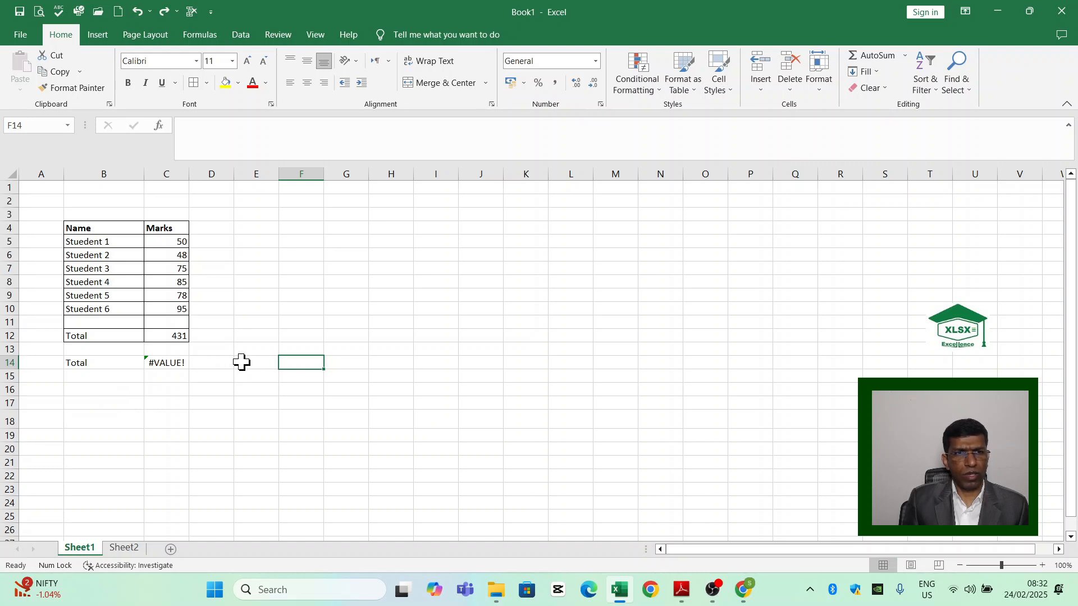
Change the last student's entry in B10 to "Stuedent 10" in Edit mode.
left_click(114, 309)
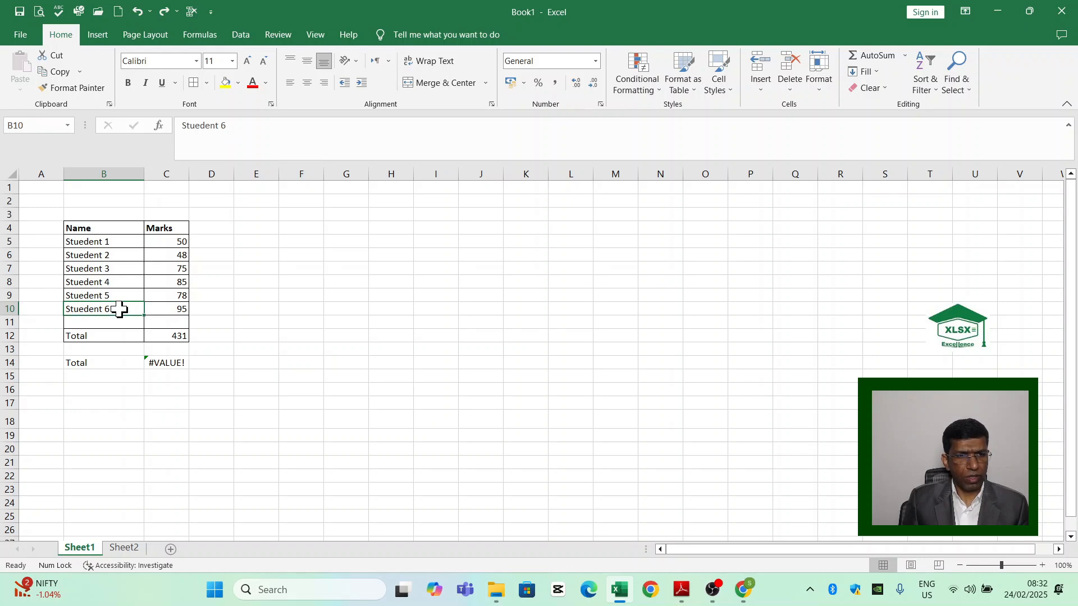
double_click(119, 310)
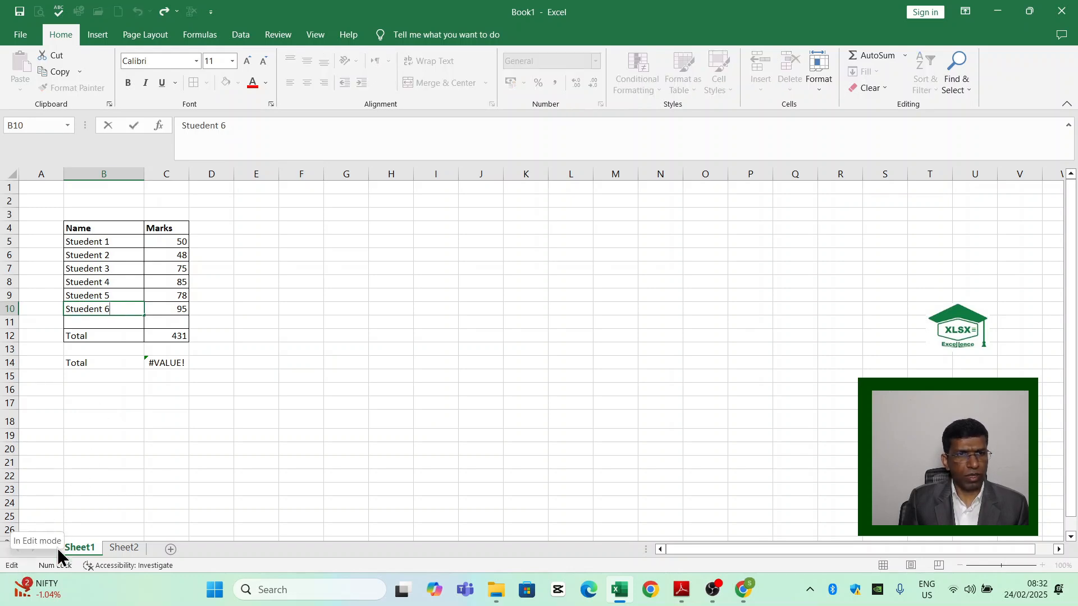
key("BackSpace")
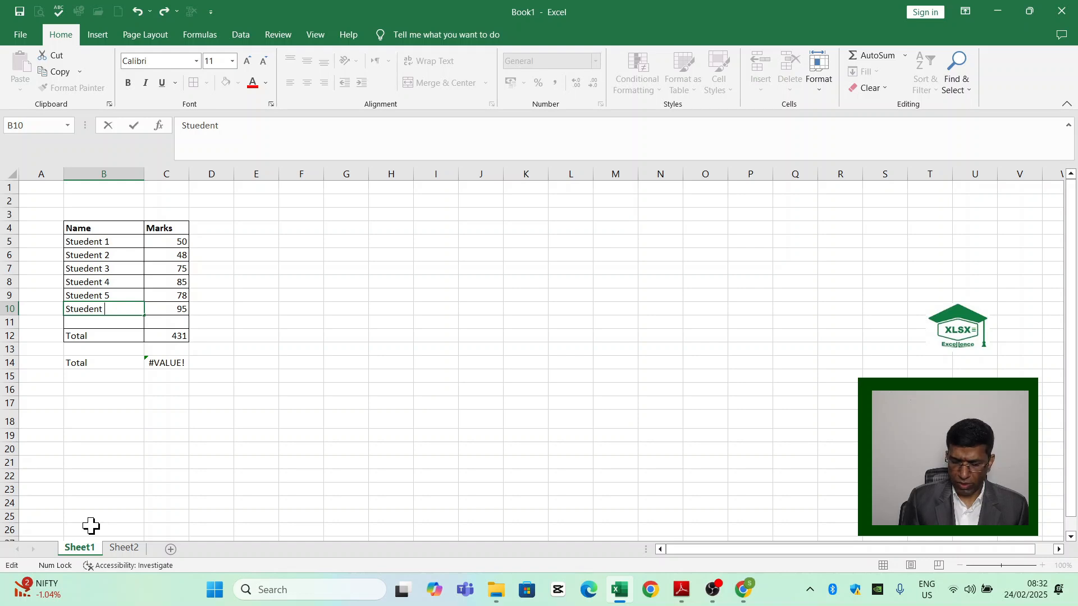
type("10")
key("Return")
key("Up")
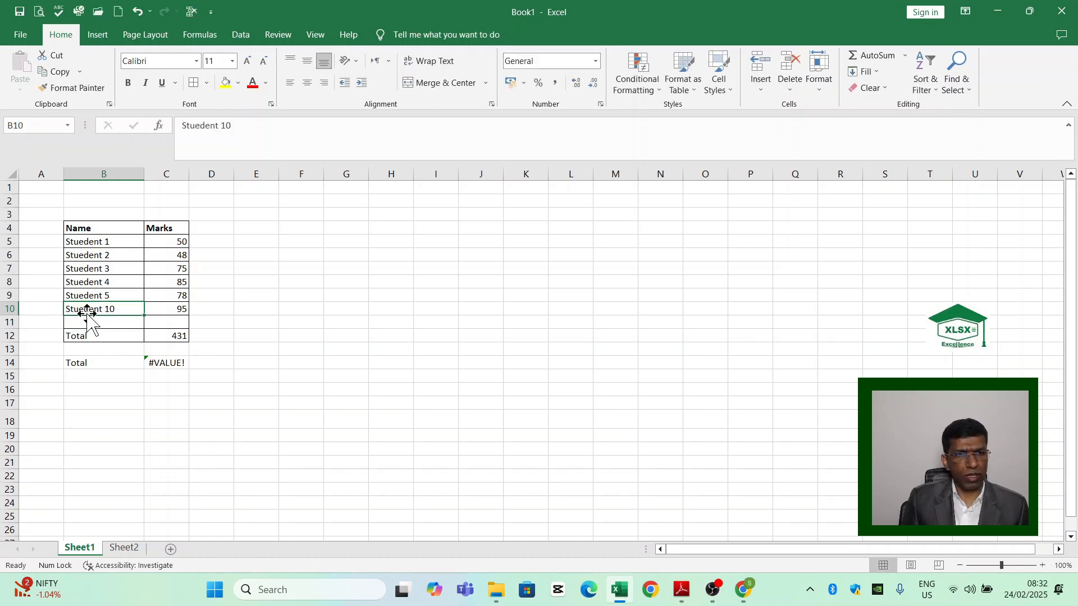
Overwrite the whole entry in B10 with a student's first name.
double_click(114, 315)
left_click(118, 311)
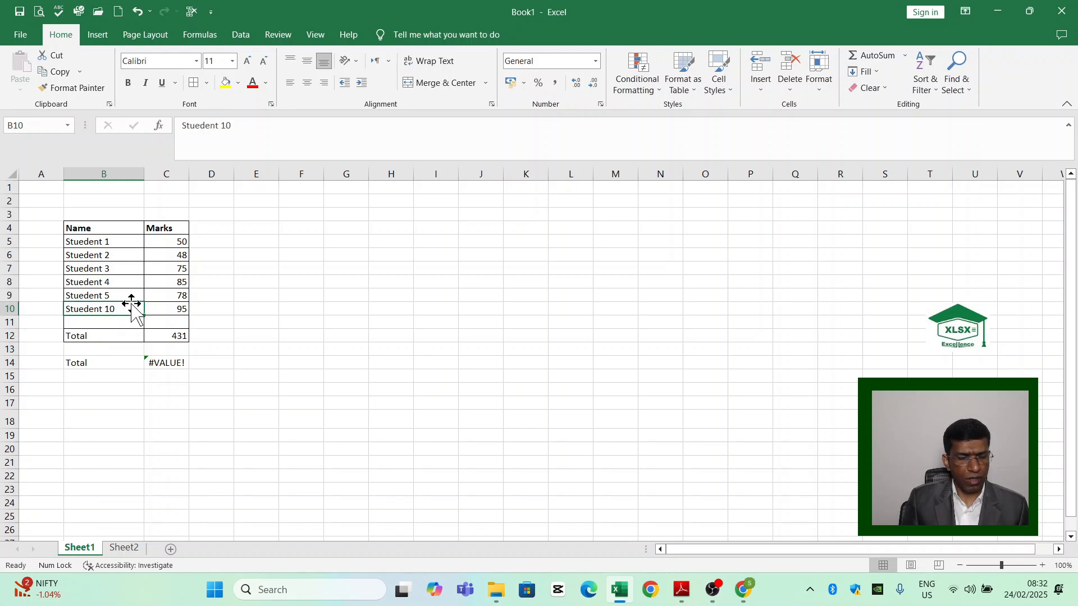
type("Alex")
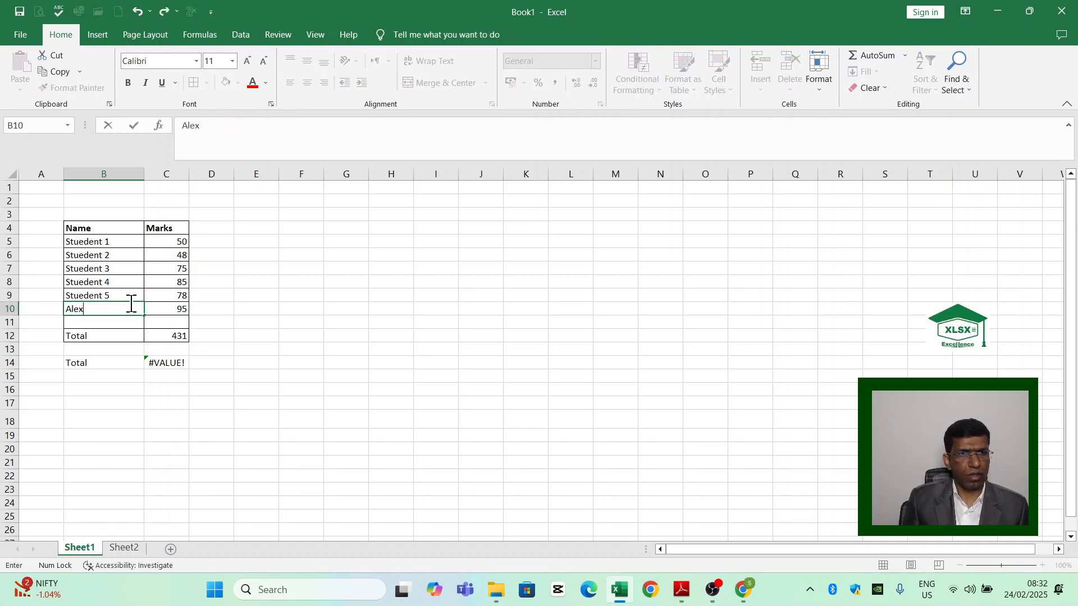
key("Return")
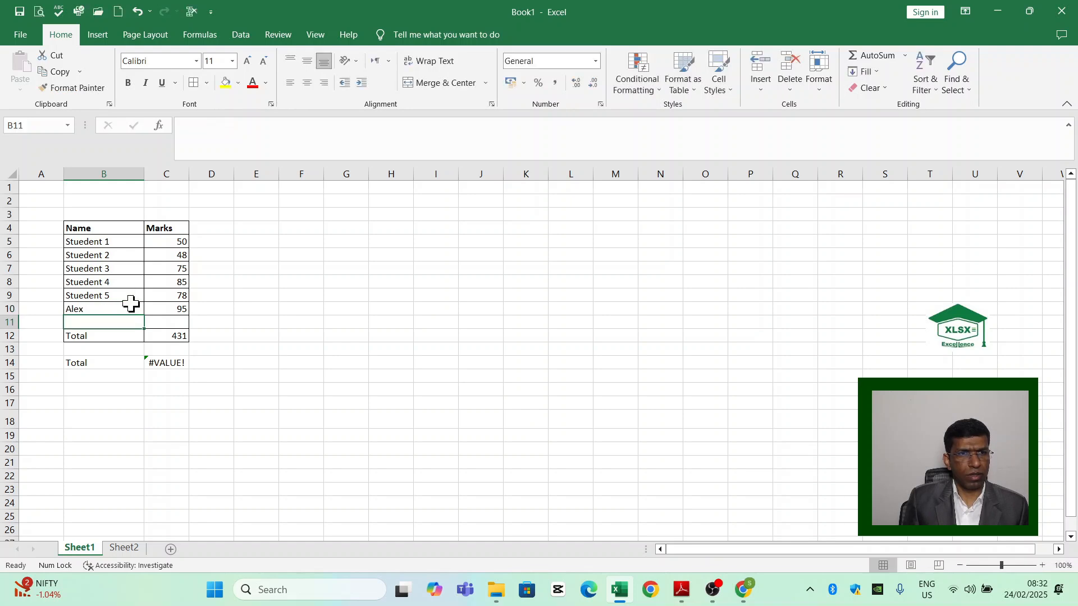
left_click(130, 304)
left_click(133, 298)
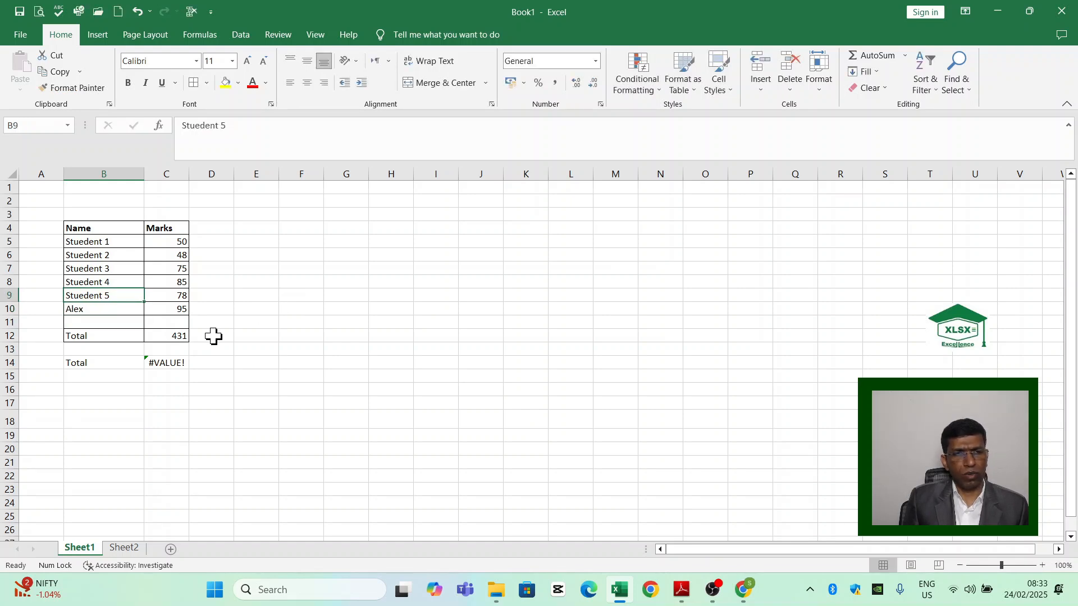
left_click(295, 336)
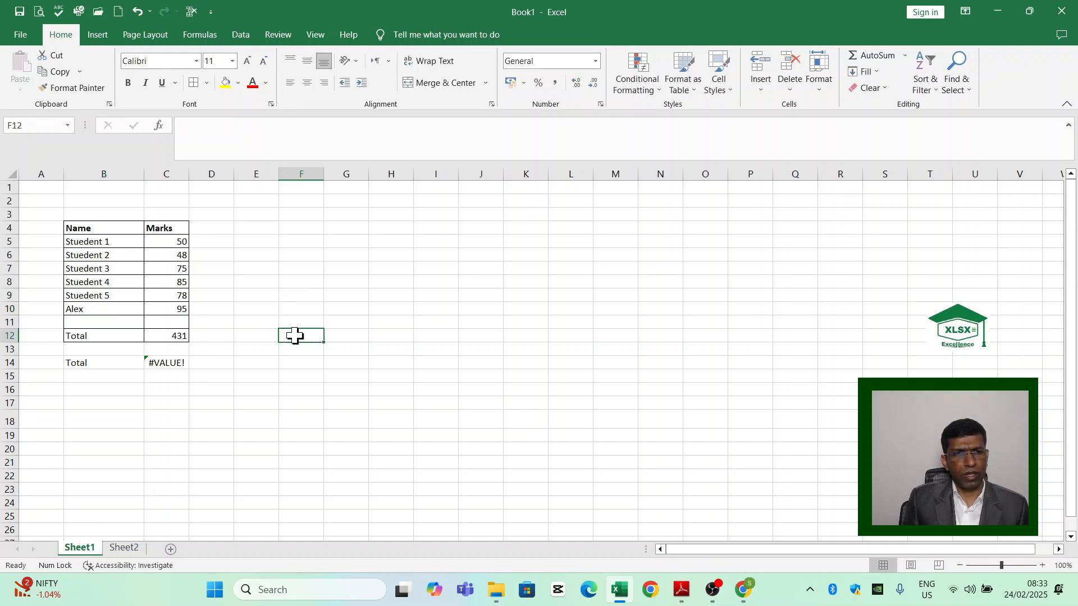
Append "(Class 1)" to the Stuedent 1 entry in B5 directly in the cell and autofit column B's width.
left_click(122, 242)
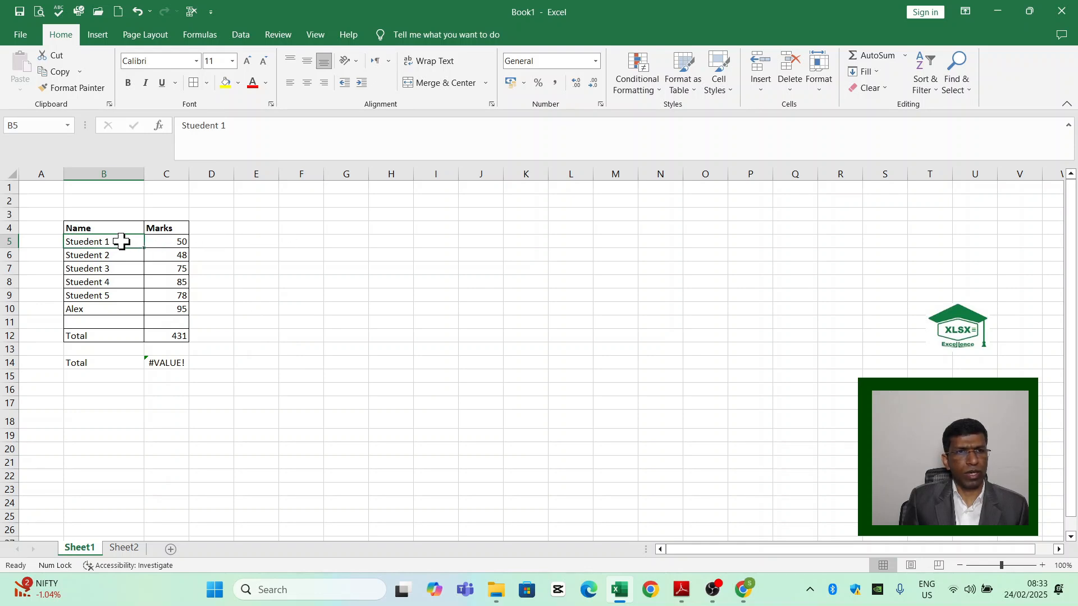
double_click(122, 241)
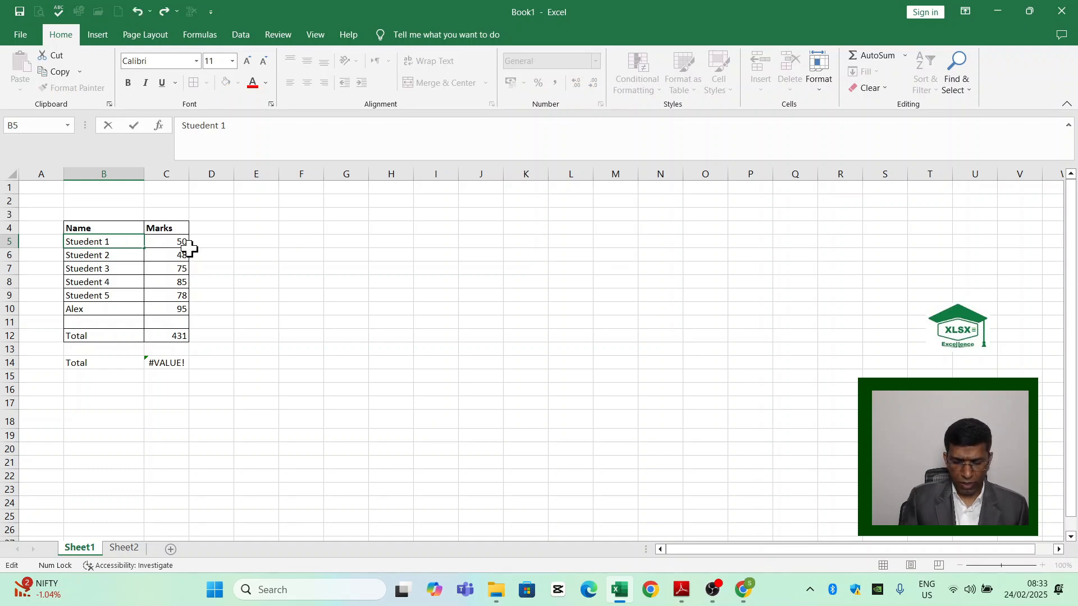
type("(Class 1")
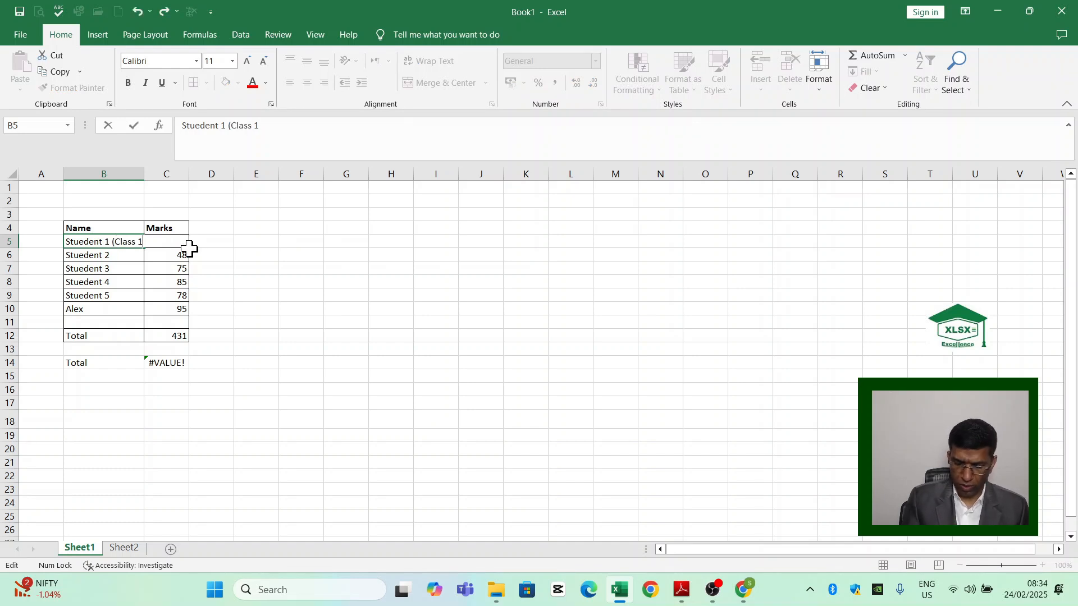
key("Return")
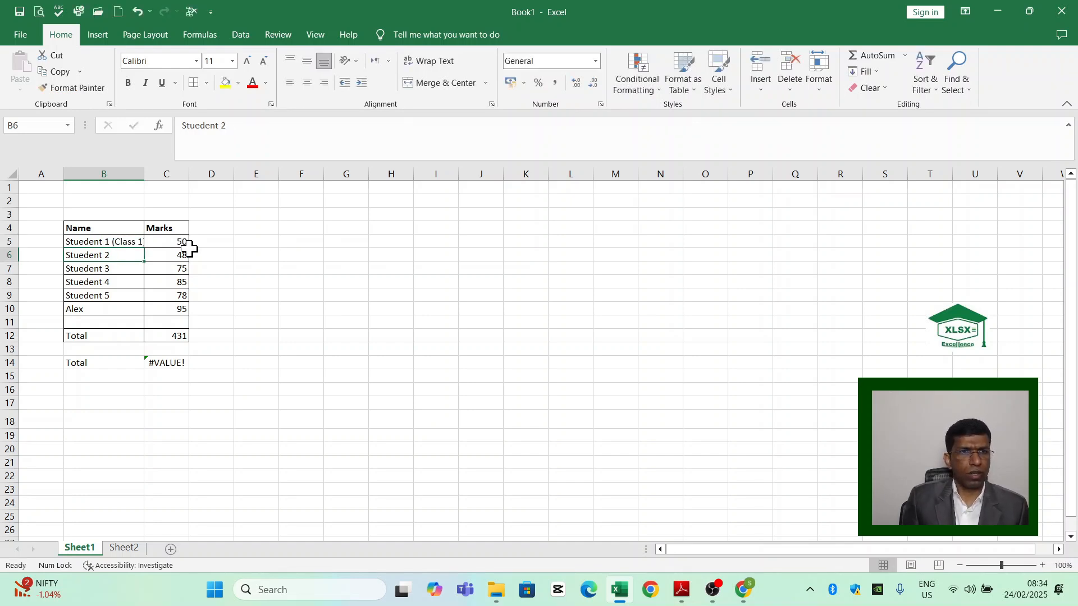
double_click(142, 174)
left_click(138, 242)
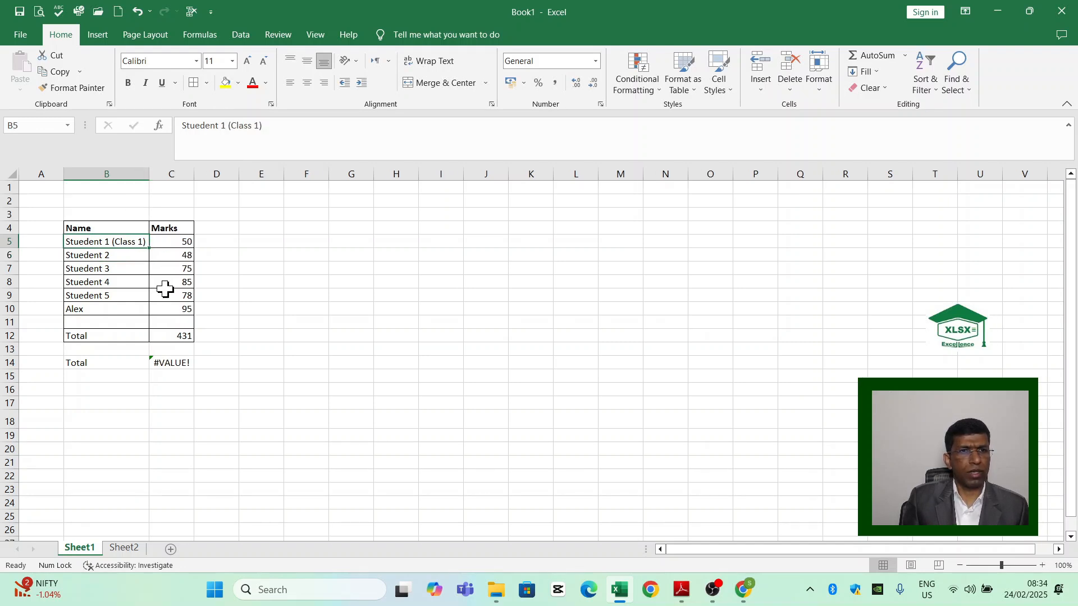
Append "(Class 1)" to the Stuedent 2 entry in B6 in Edit mode.
left_click(120, 256)
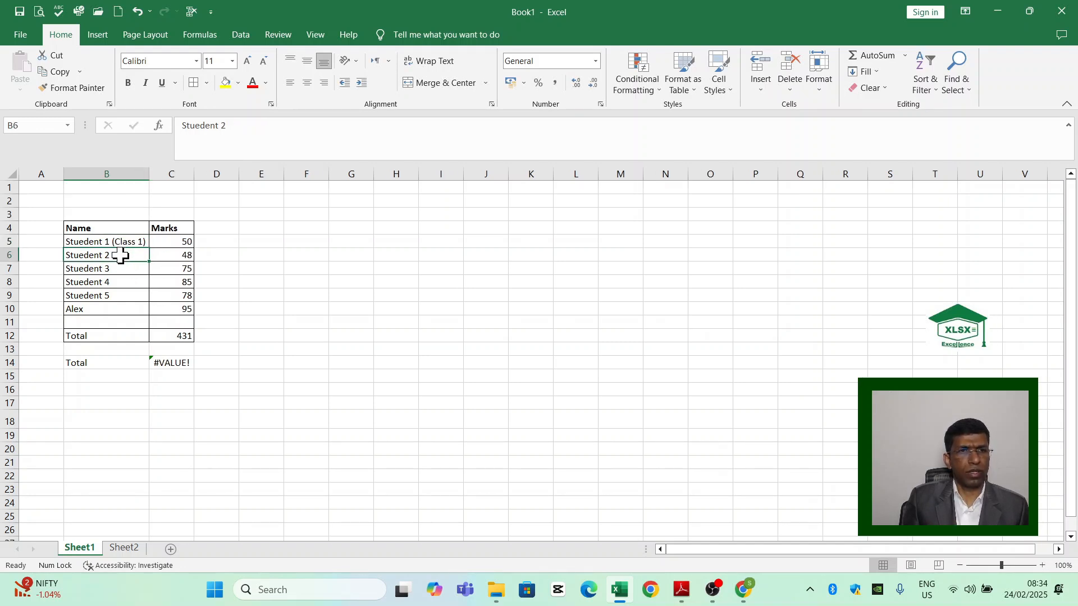
key("F2")
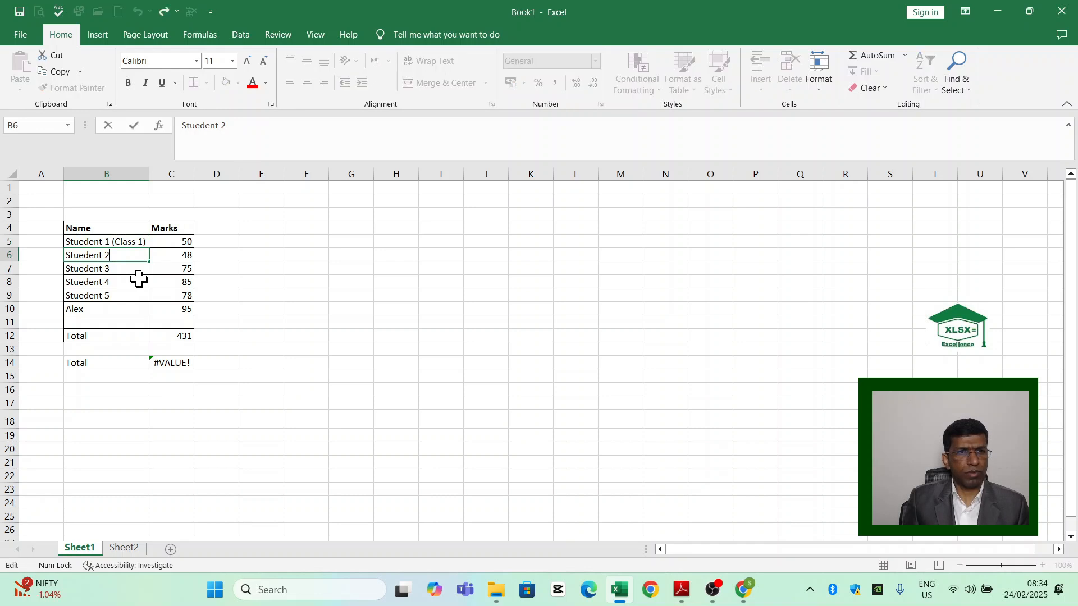
type("(Class 1)")
key("Return")
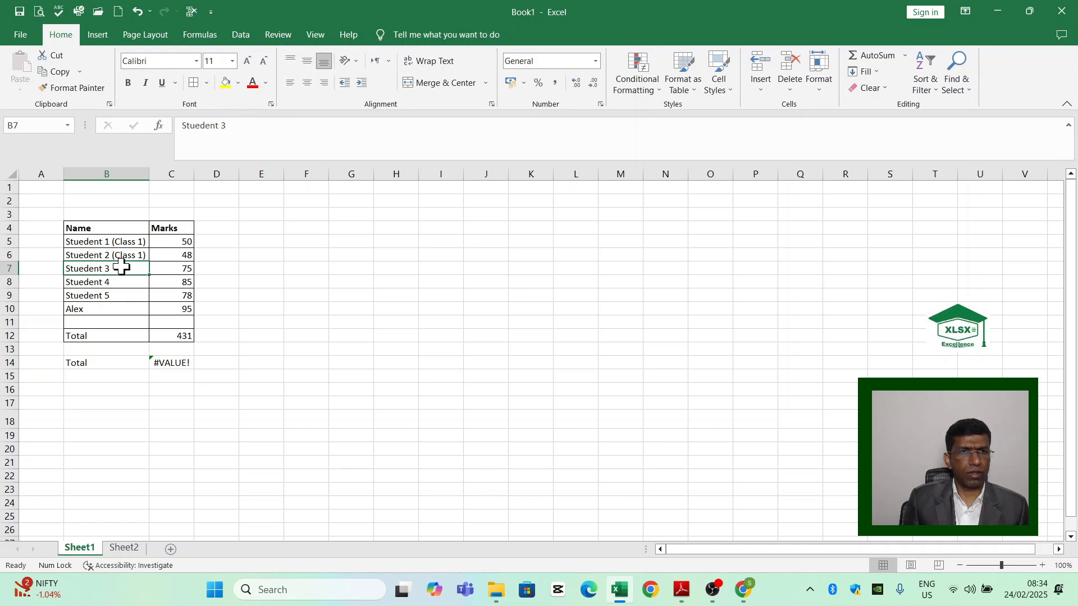
Append "(Class 1)" to the Stuedent 3 entry in B7 through the formula bar.
left_click(240, 125)
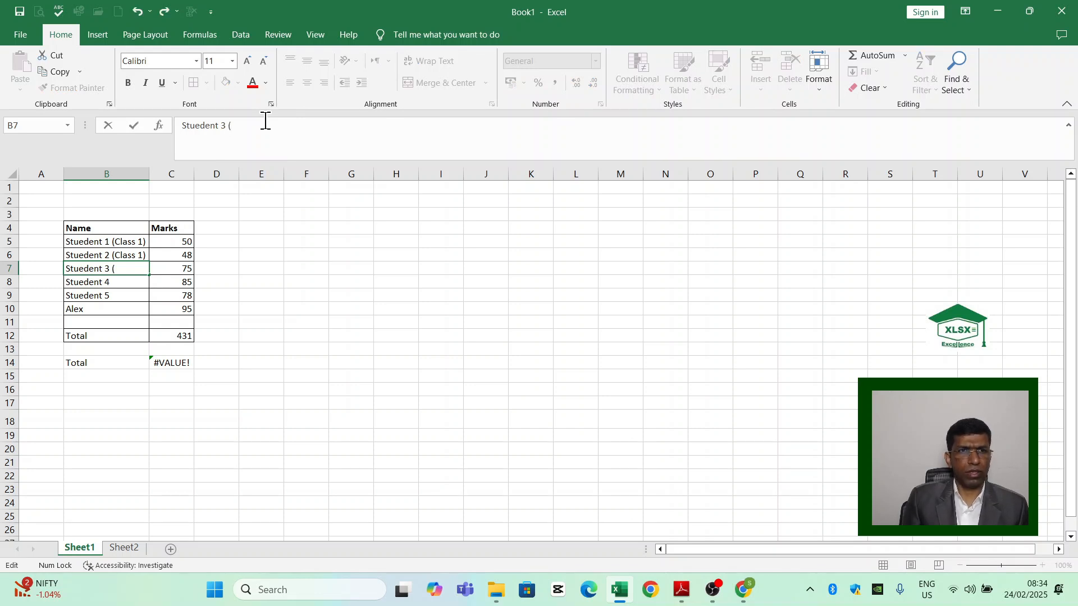
type("(Class 1")
key("Return")
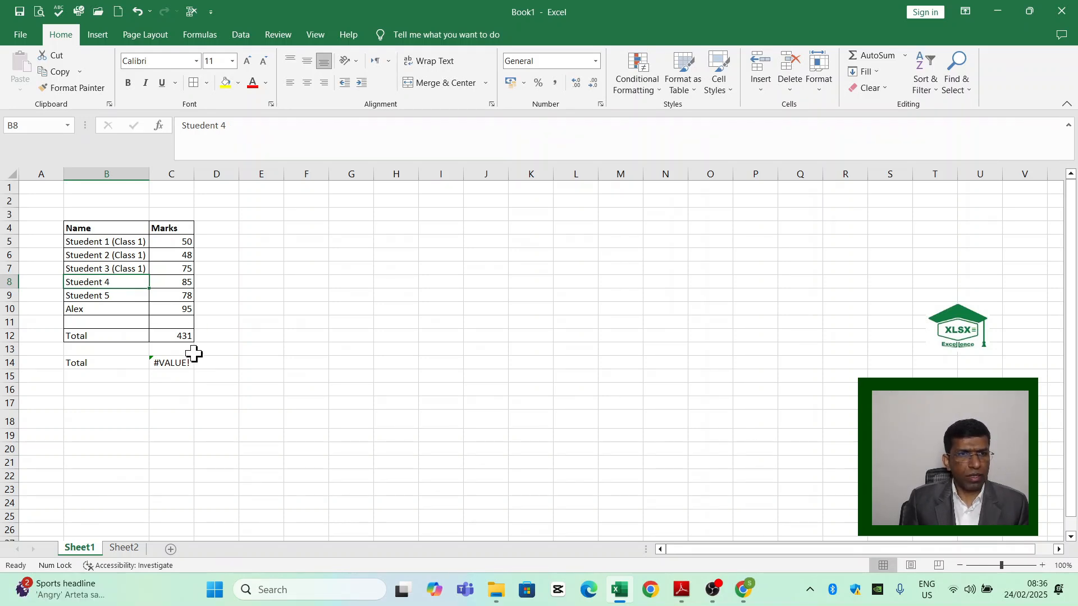
Shorten the Stuedent 4 entry in B8 to "Stu4" by removing the selected characters and the space.
key("F2")
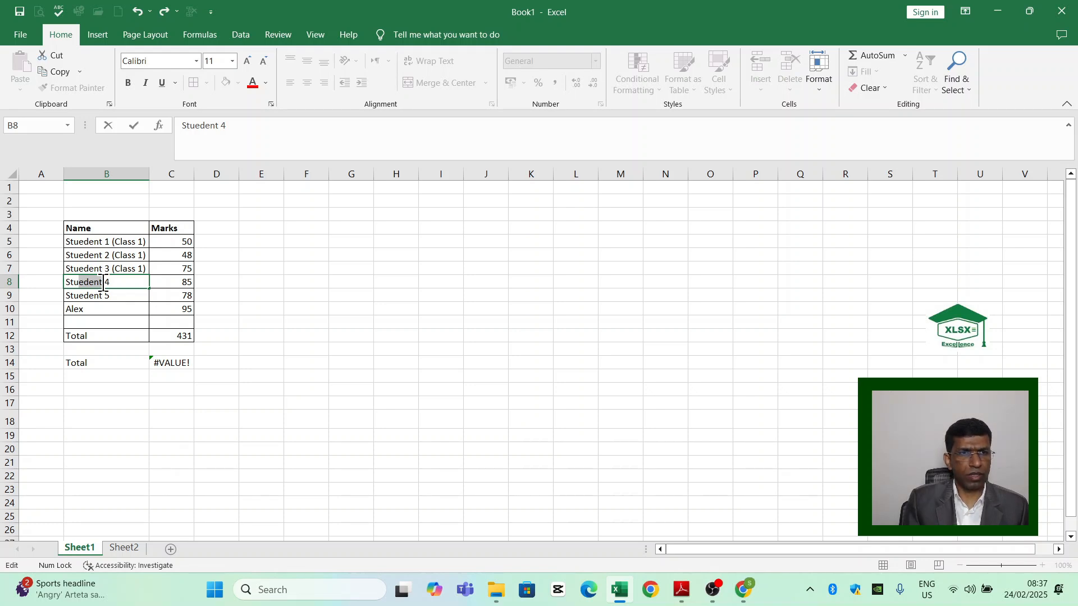
type("Stu")
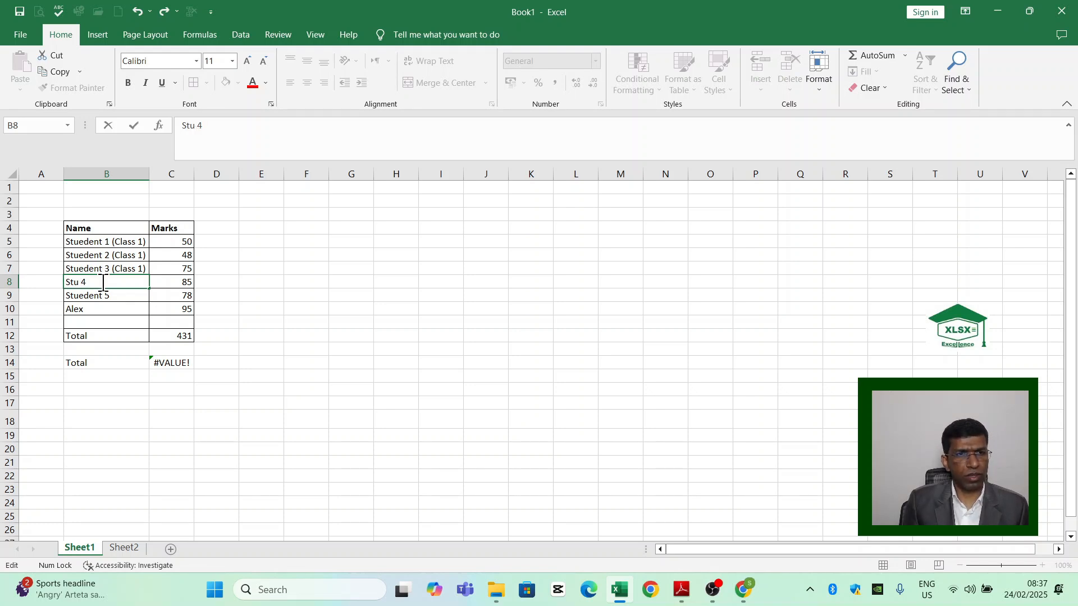
key("BackSpace")
key("Return")
Edit the entry in B9 to "Stdent 5" by deleting one character before and one after the insertion point.
key("F2")
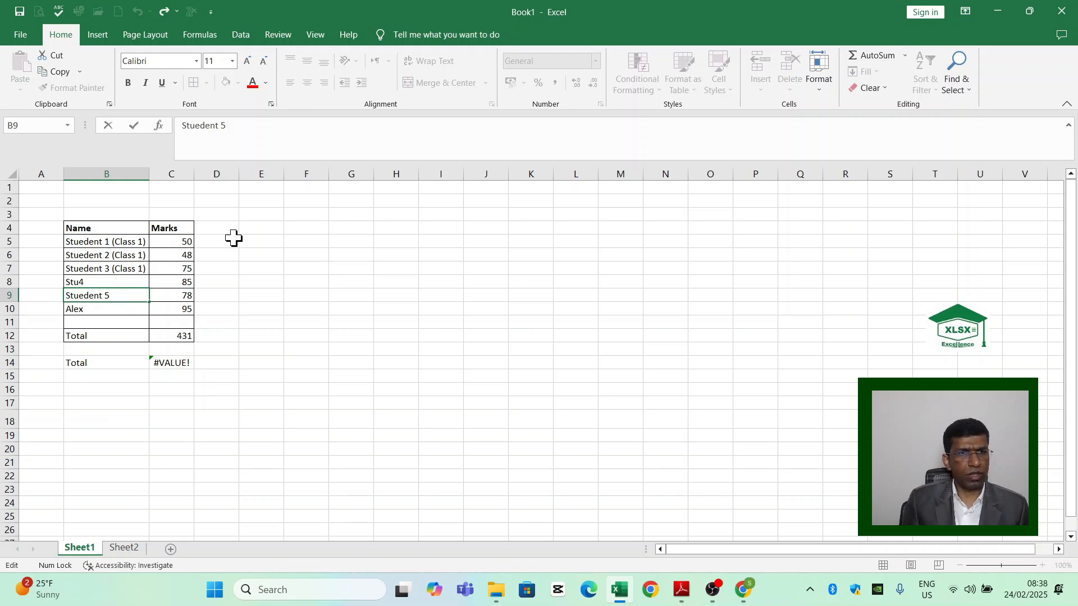
key("Right")
key("Right")
key("Right")
key("Right")
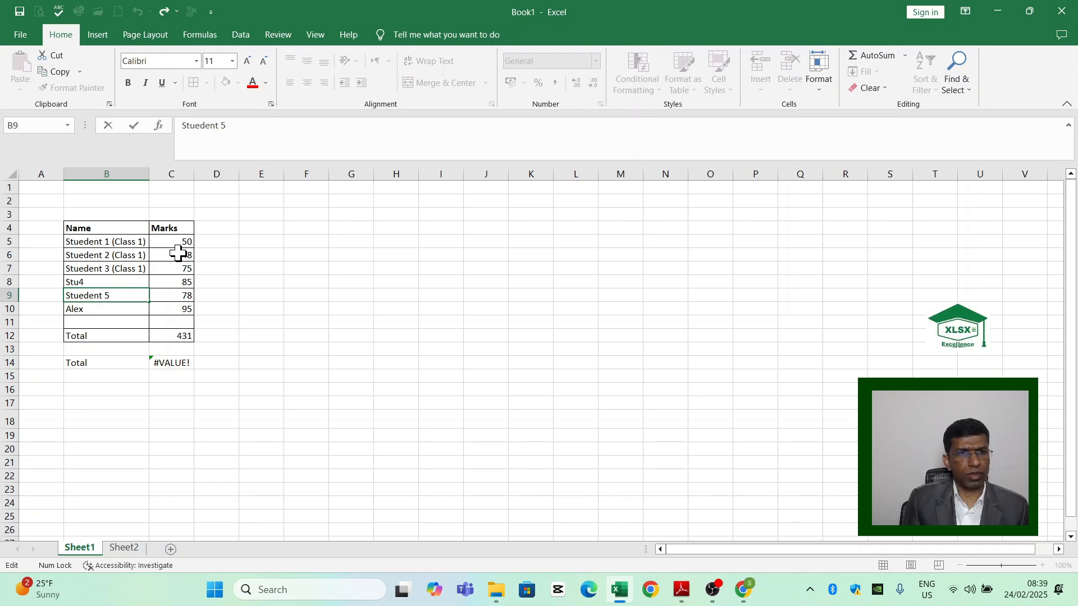
key("BackSpace")
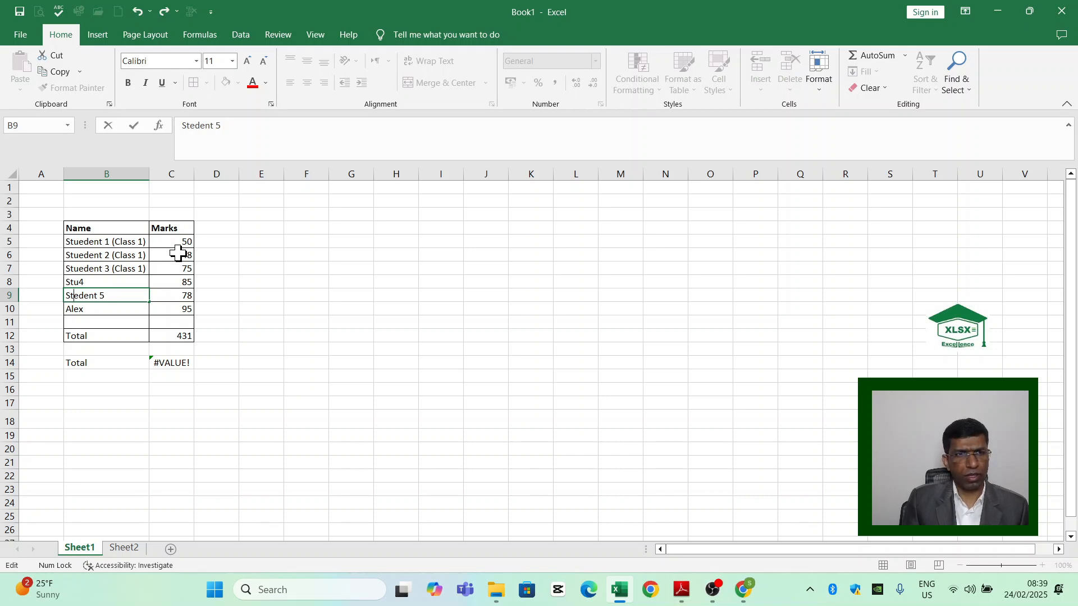
key("Delete")
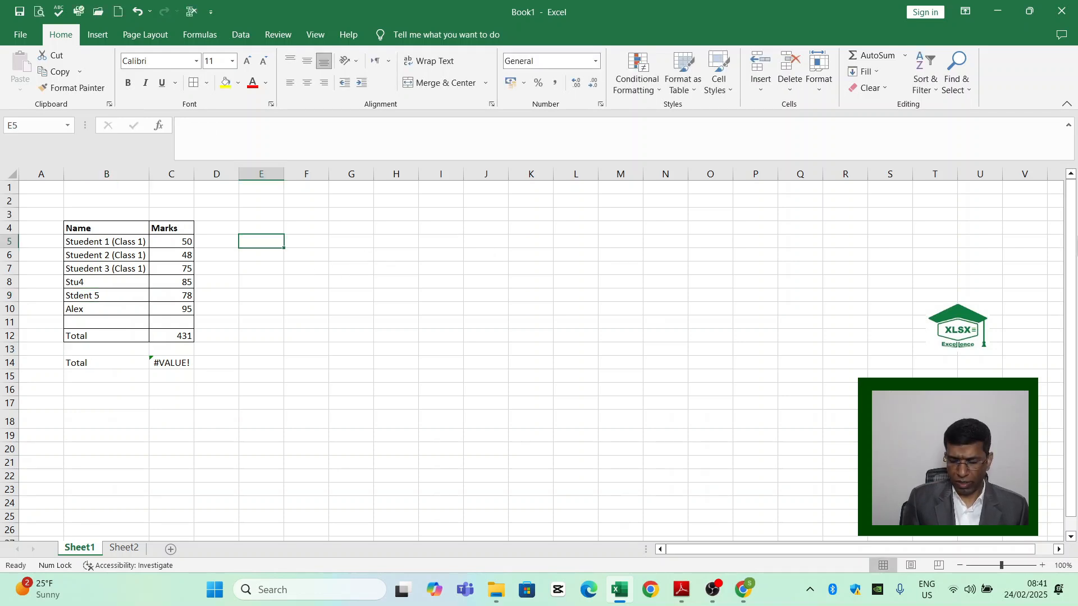
Enter the number 123 in cell E5.
type("123")
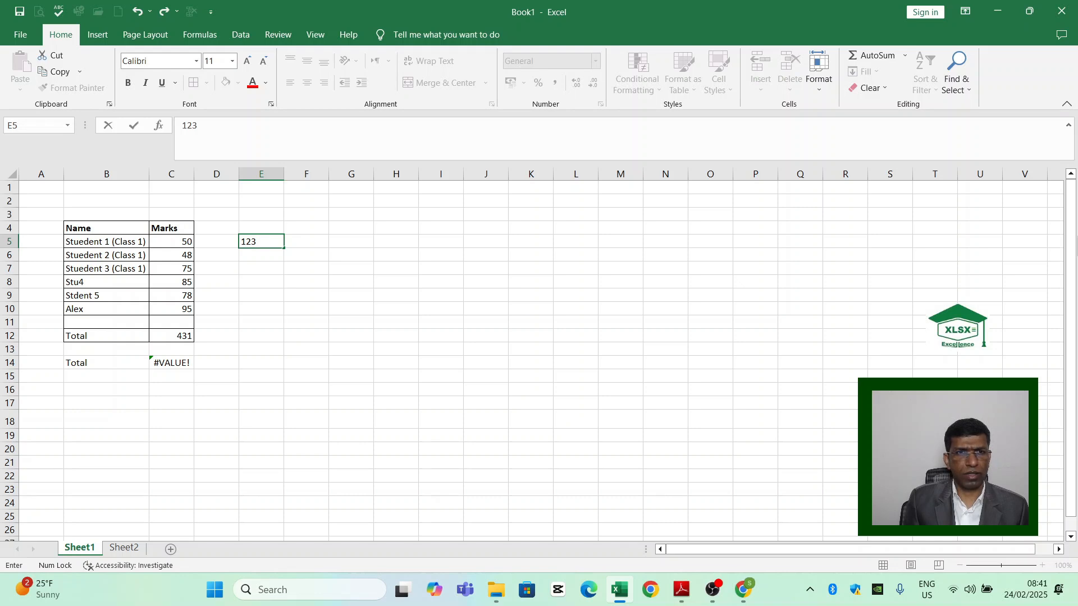
key("Return")
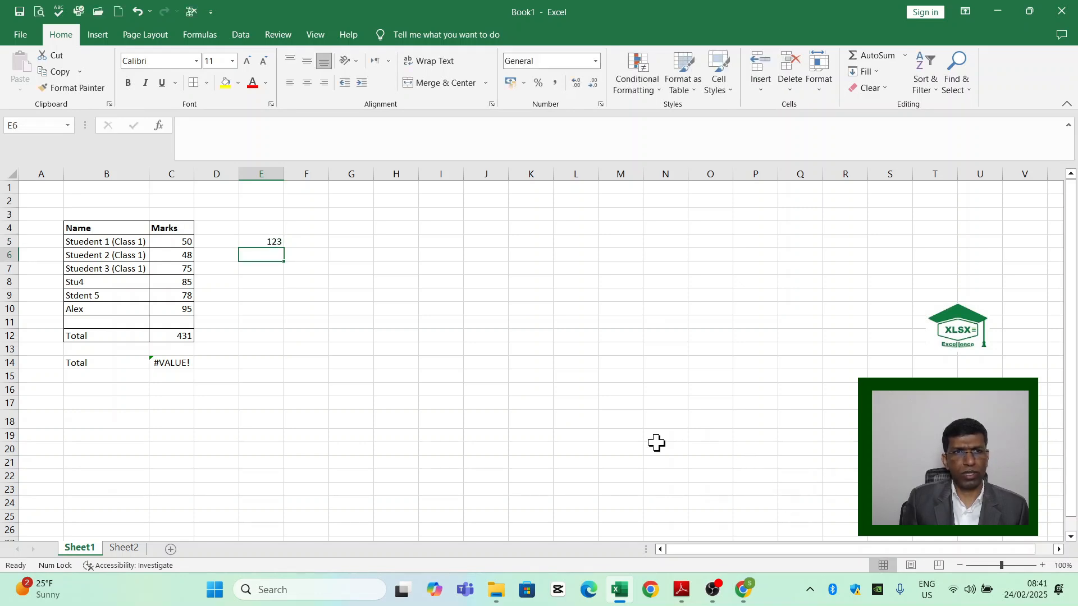
Examine the Advanced editing options for the direction in which the selection moves after Enter.
left_click(27, 37)
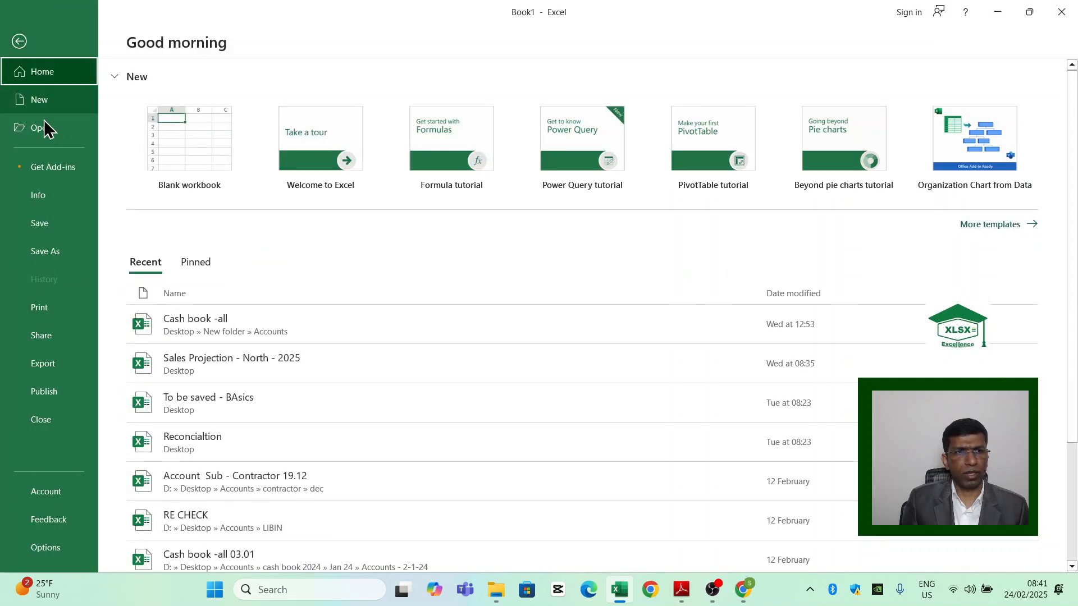
left_click(62, 553)
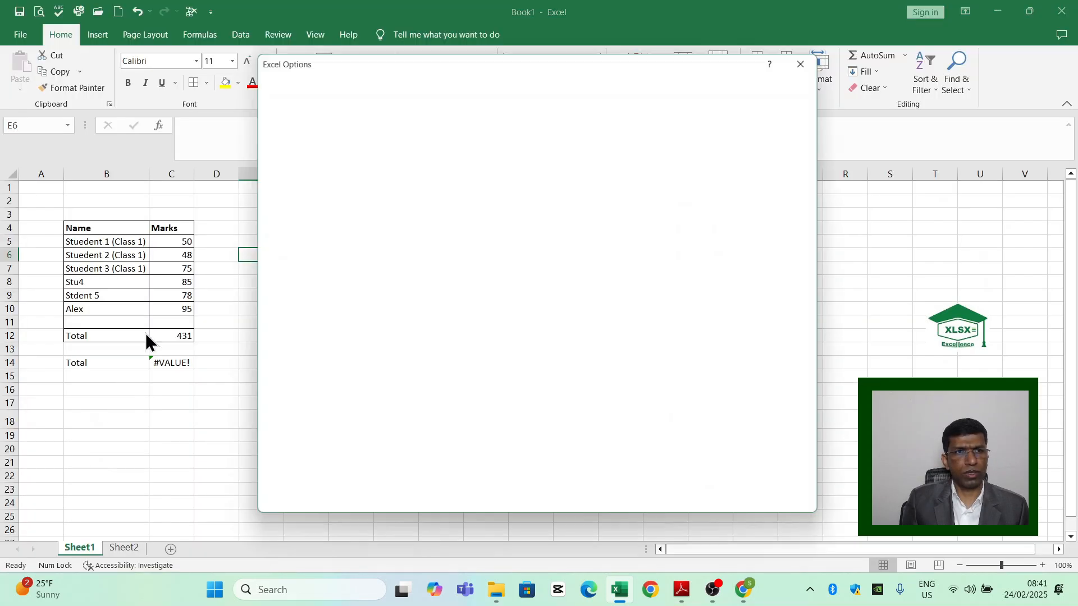
left_click(298, 219)
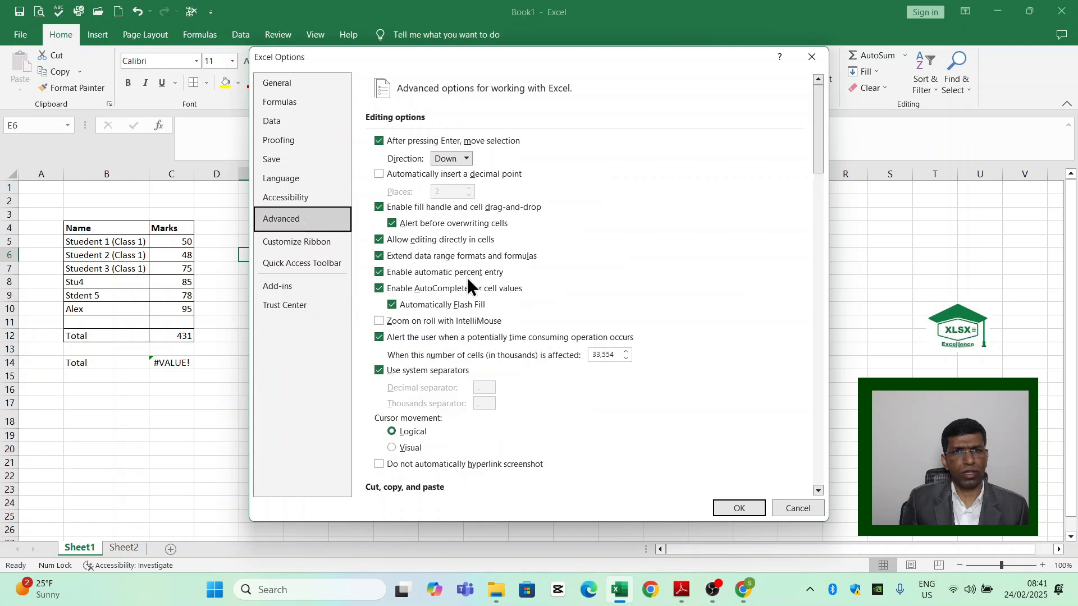
left_click(466, 160)
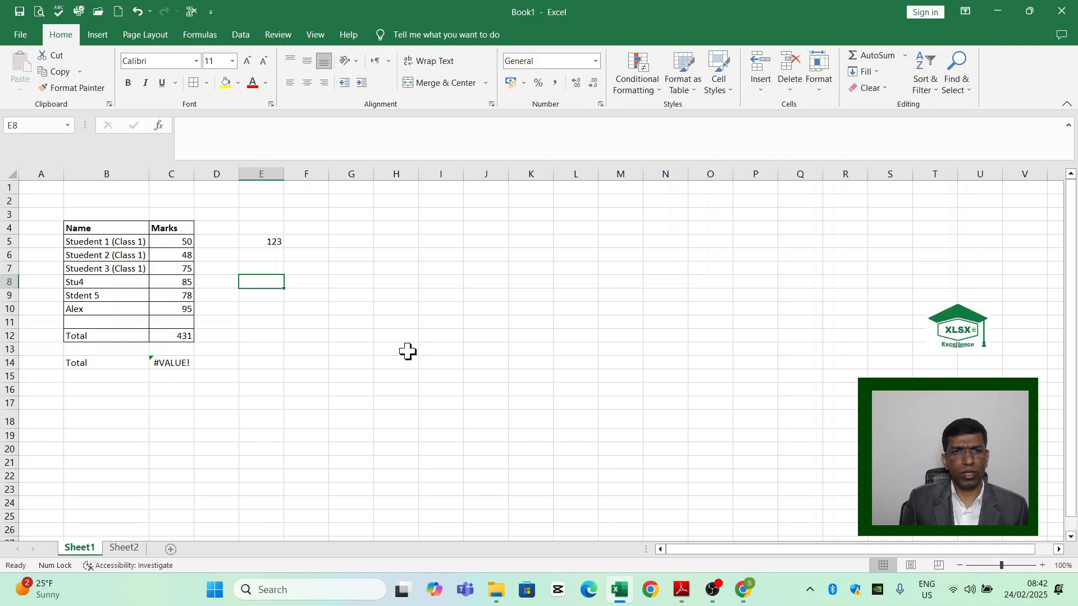
Select the range E8:K8 and enter "Name" in E8 and "Marks" in F8.
left_click(524, 281, "shift")
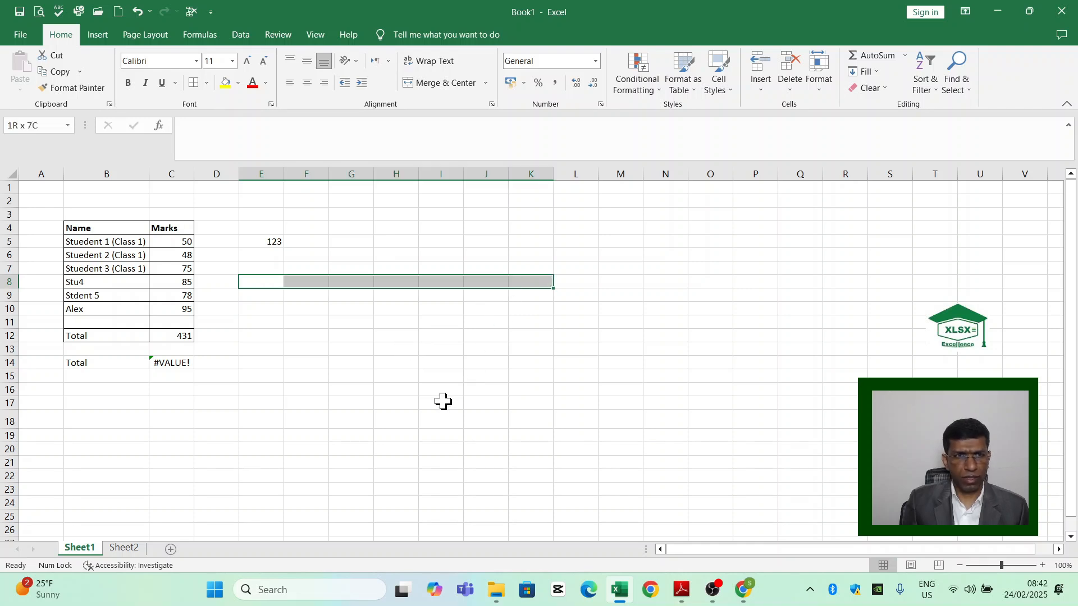
type("Name")
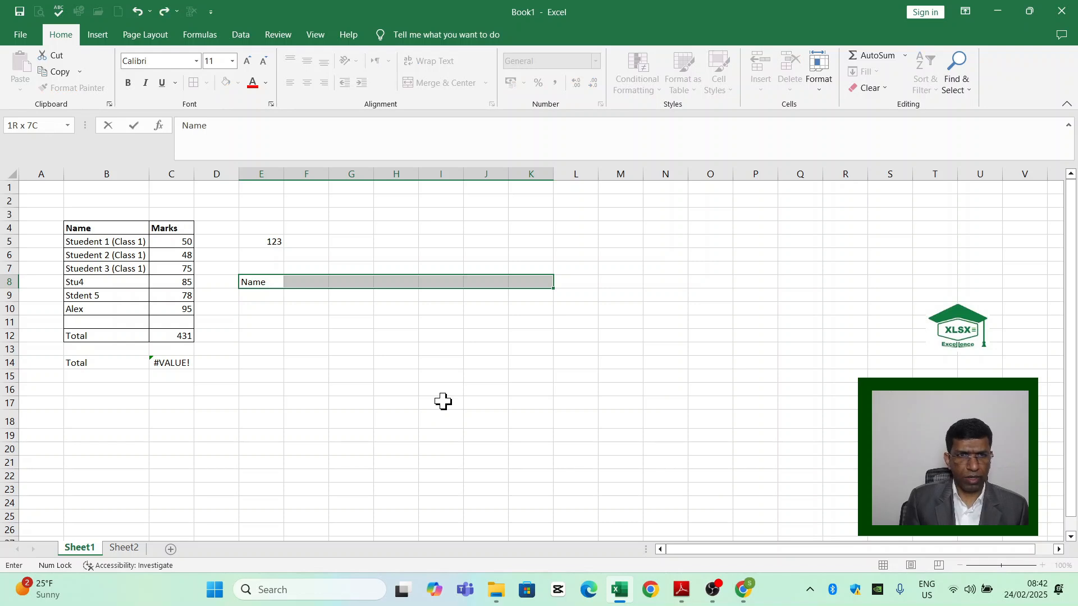
key("Return")
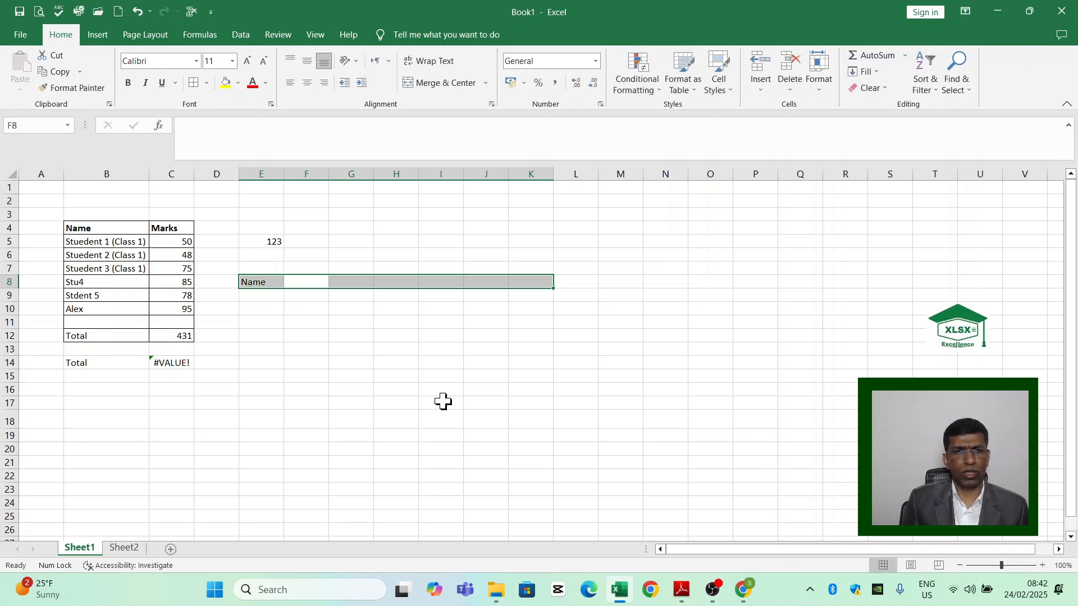
type("Ma")
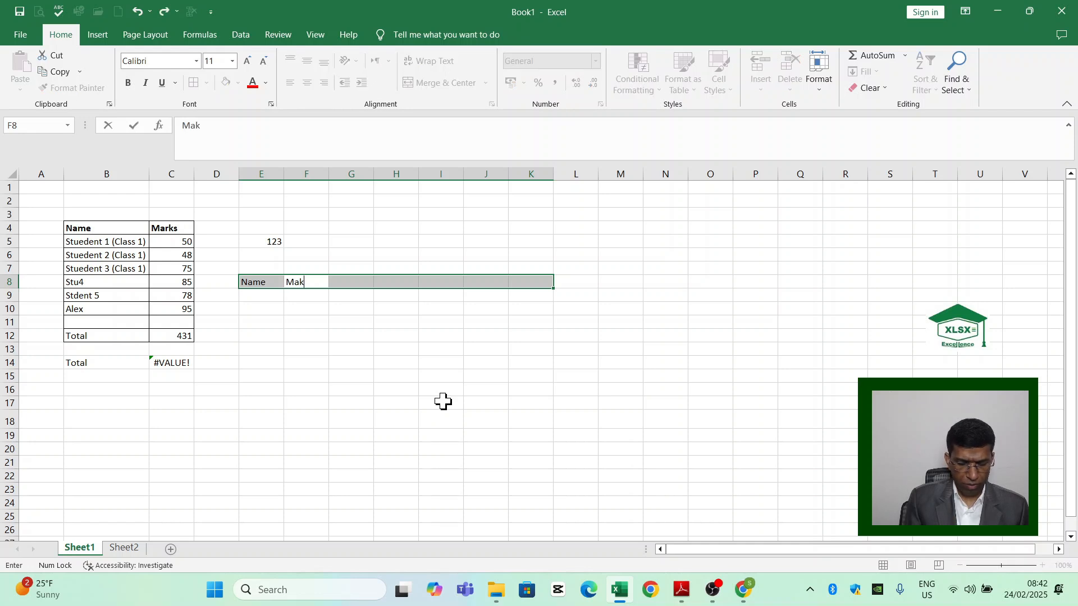
type("rks")
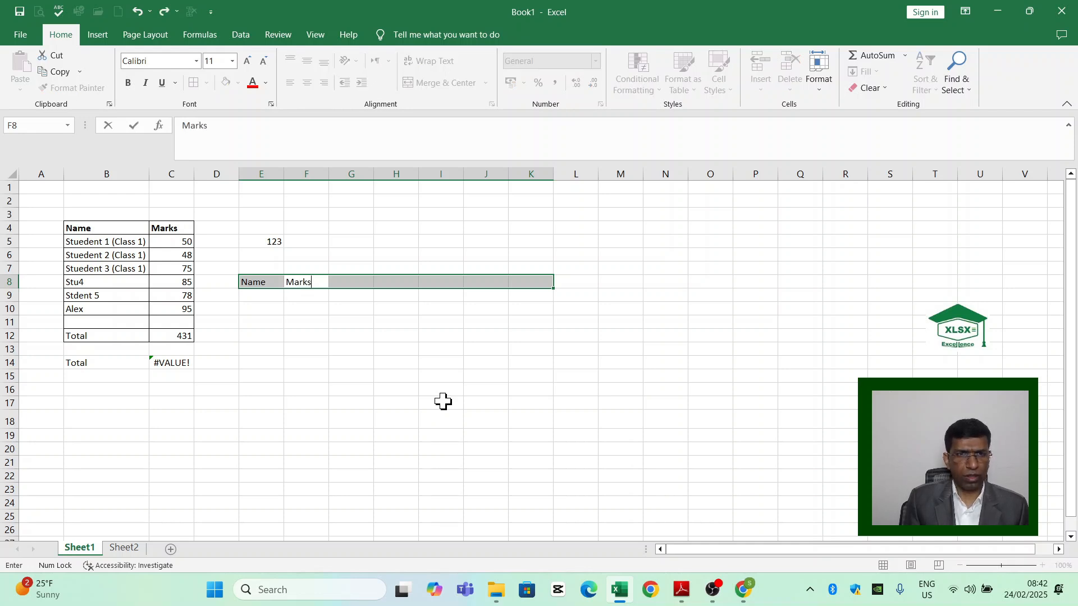
key("Return")
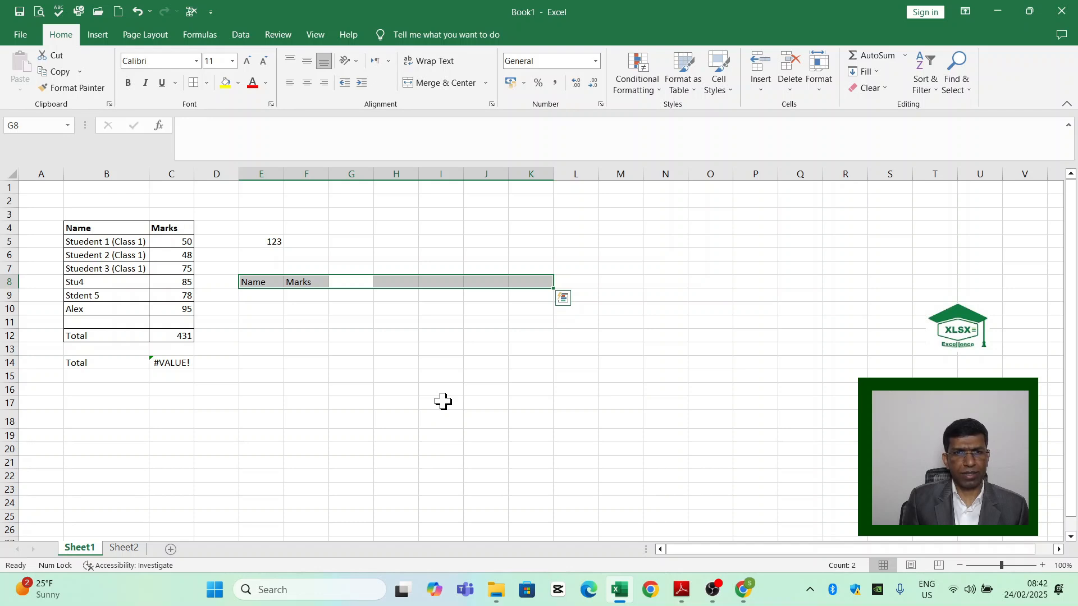
Select the range E11:F12 and enter "Name" in E11 and "Student 1" in E12.
left_click(334, 348)
left_click_drag(268, 323, 283, 378)
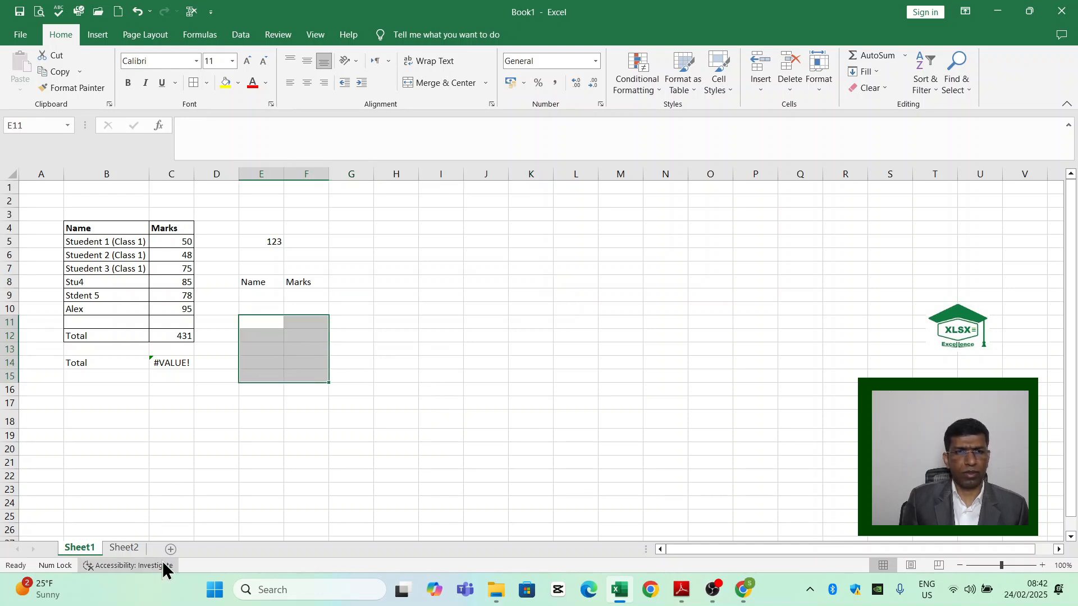
left_click_drag(264, 323, 292, 334)
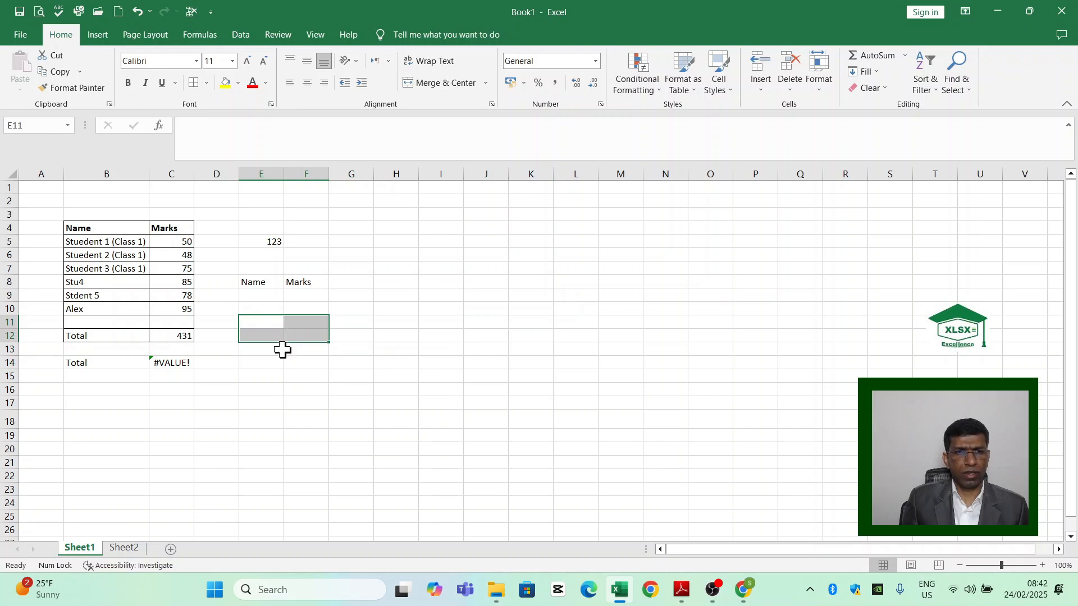
type("Name")
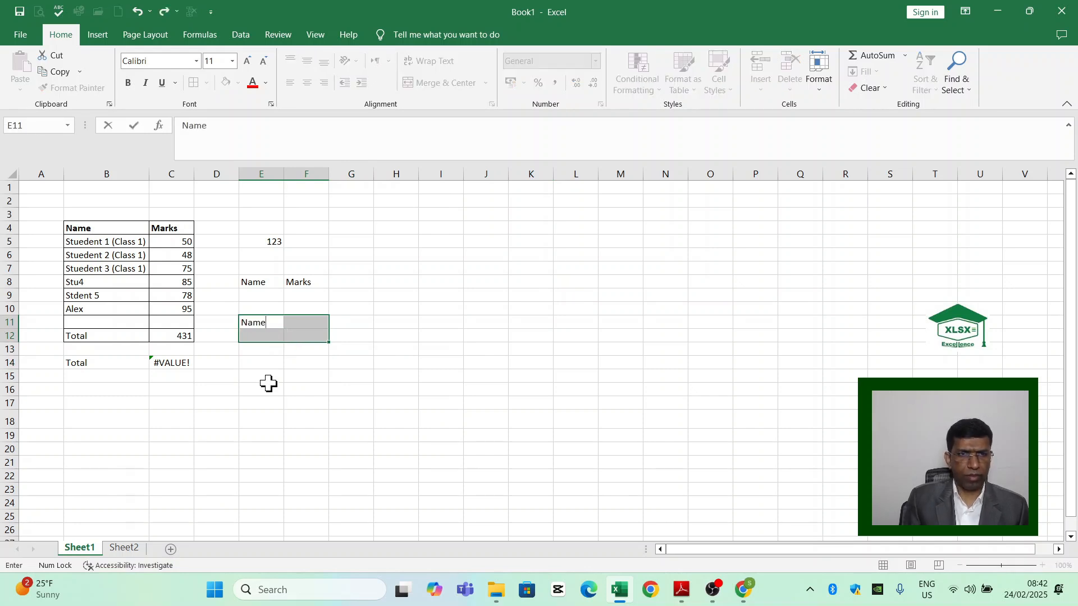
key("Return")
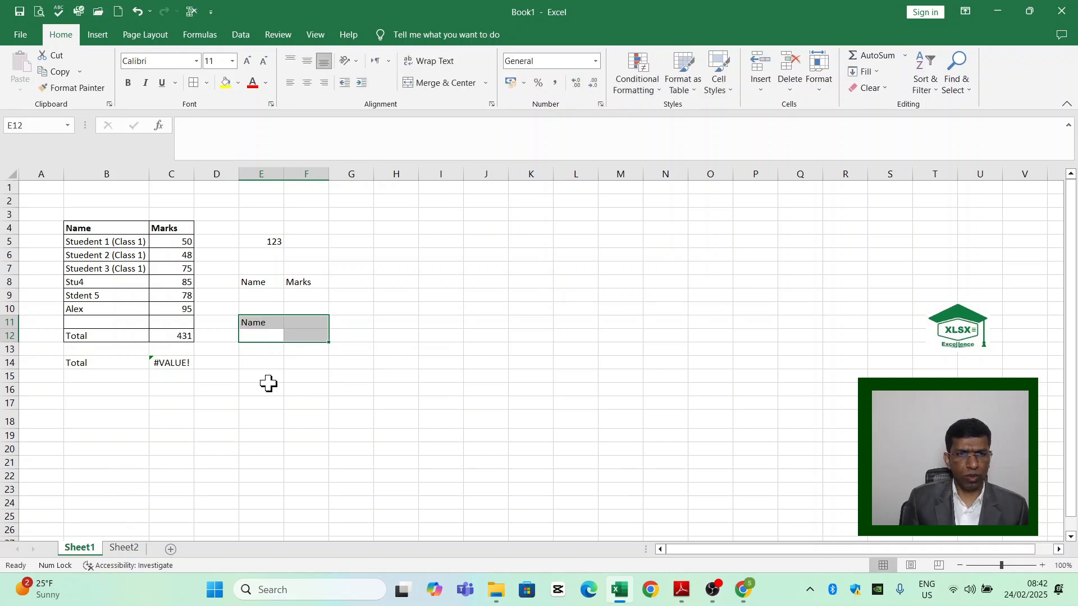
type("Stu")
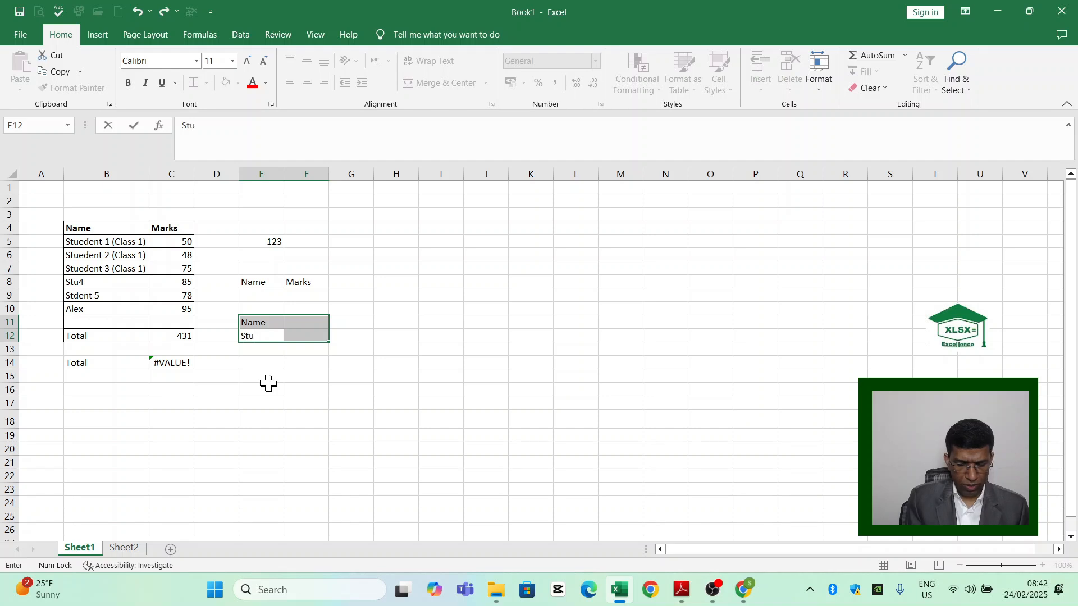
type("dent 1")
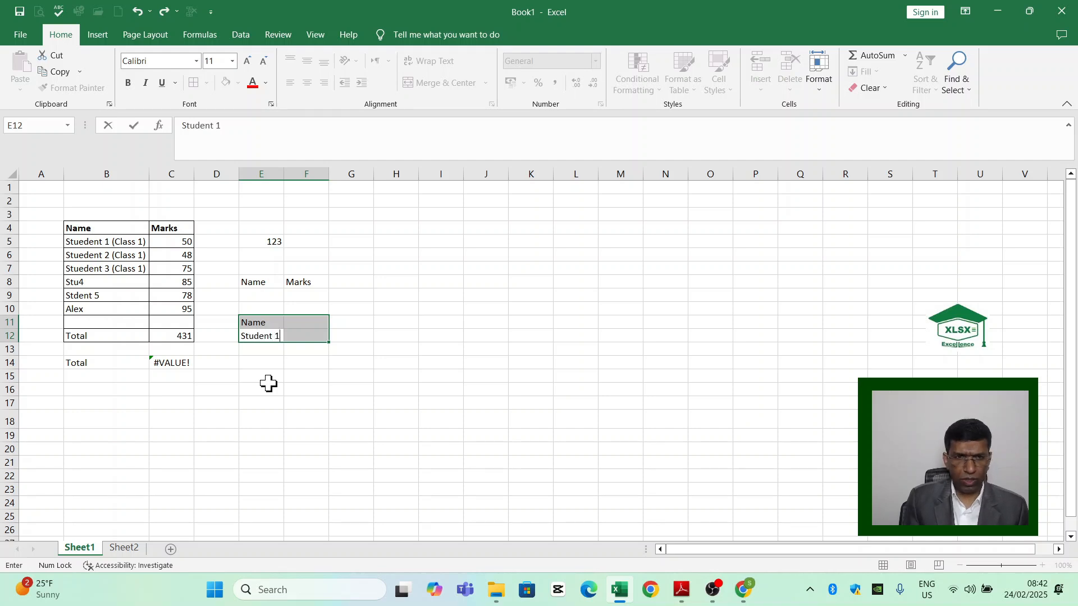
key("Return")
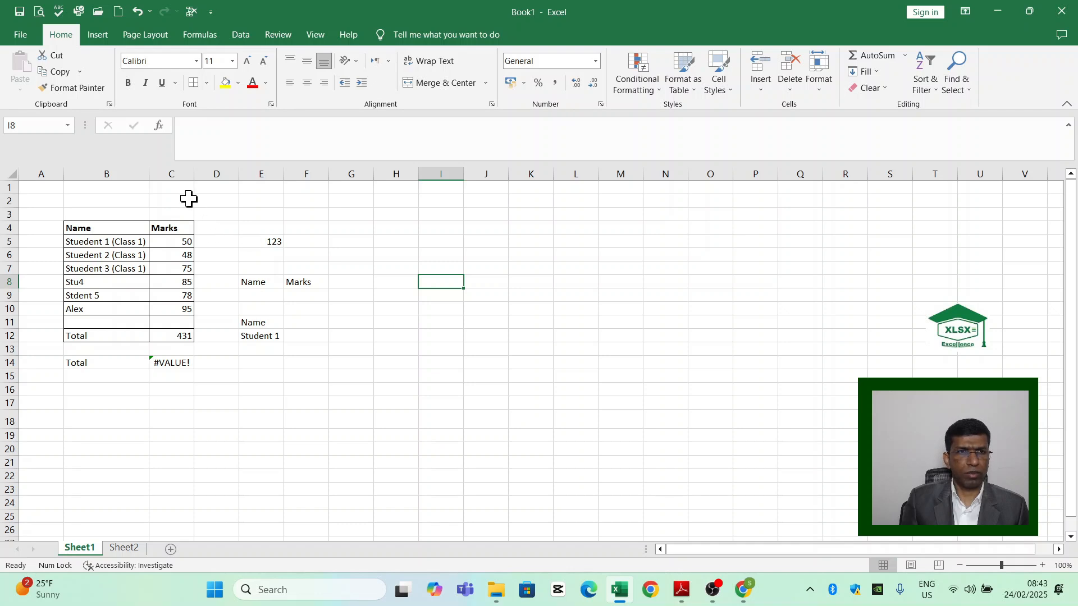
Insert a new column before the Marks column and enter the header "Class" in C4.
left_click(171, 168)
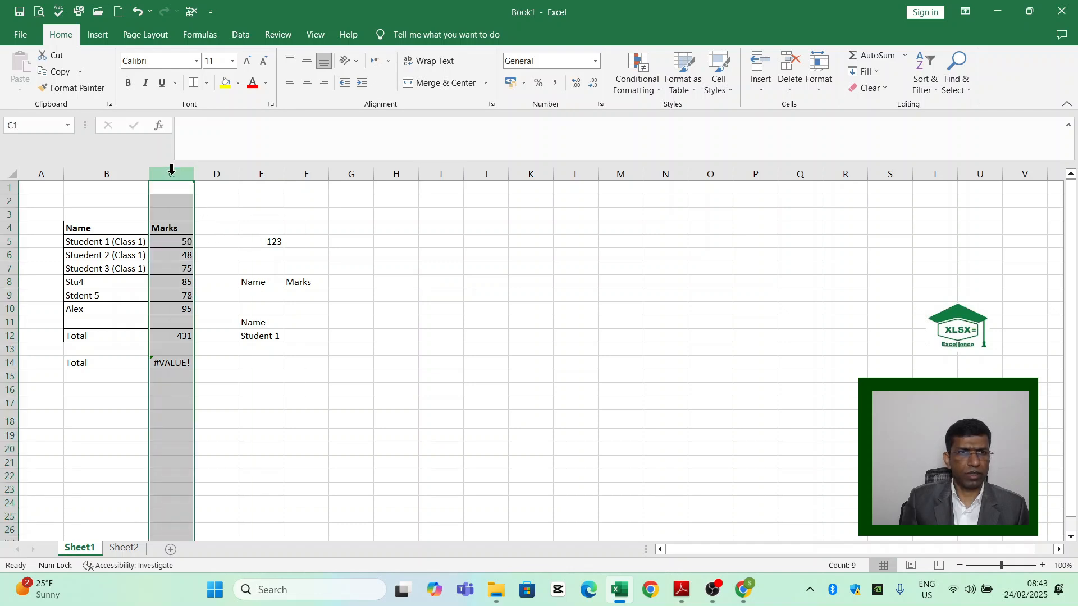
right_click(172, 173)
left_click(201, 297)
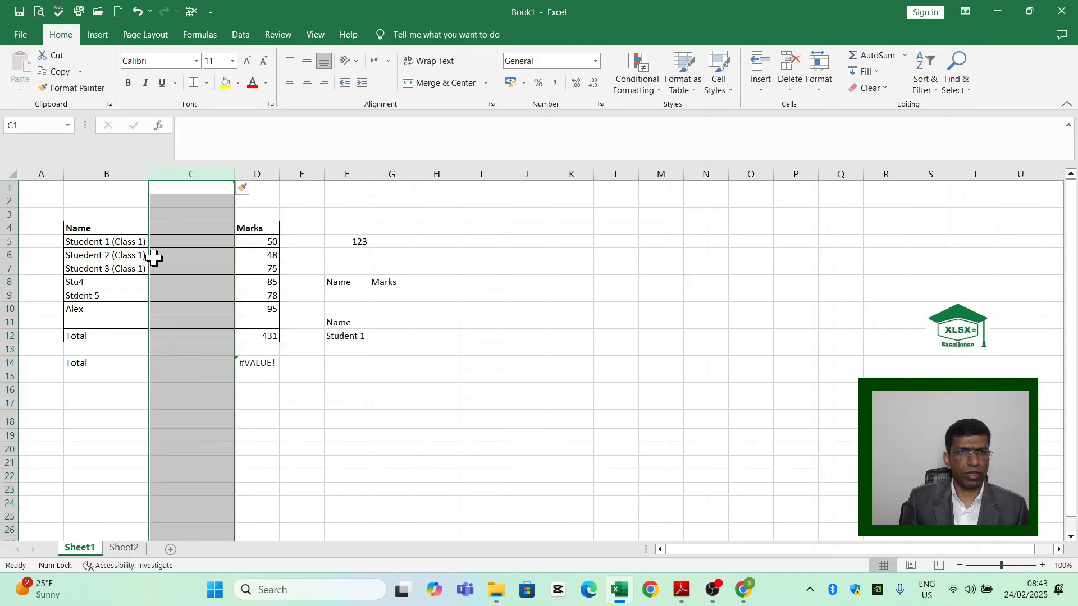
left_click(170, 229)
type("Clas")
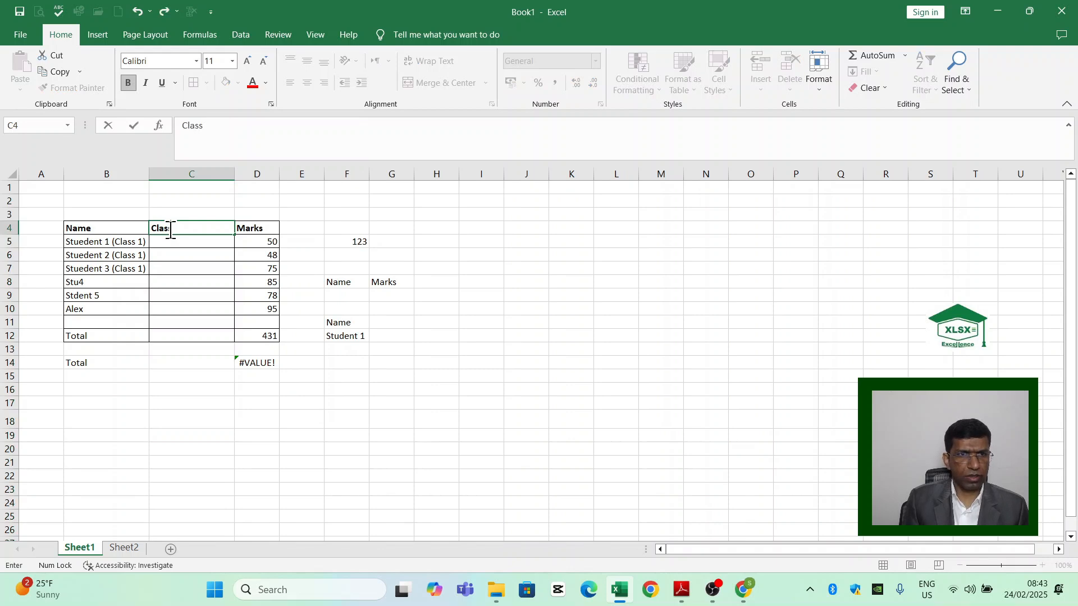
type("s")
key("Return")
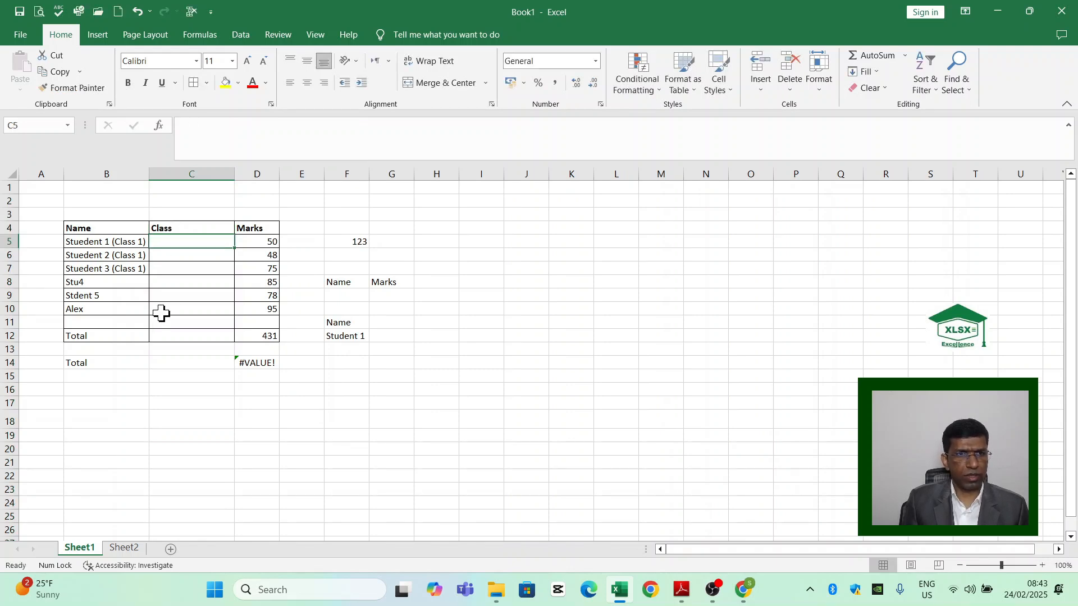
Fill all cells of the range C5:C10 with "Class 1" in a single entry.
left_click_drag(176, 243, 167, 307)
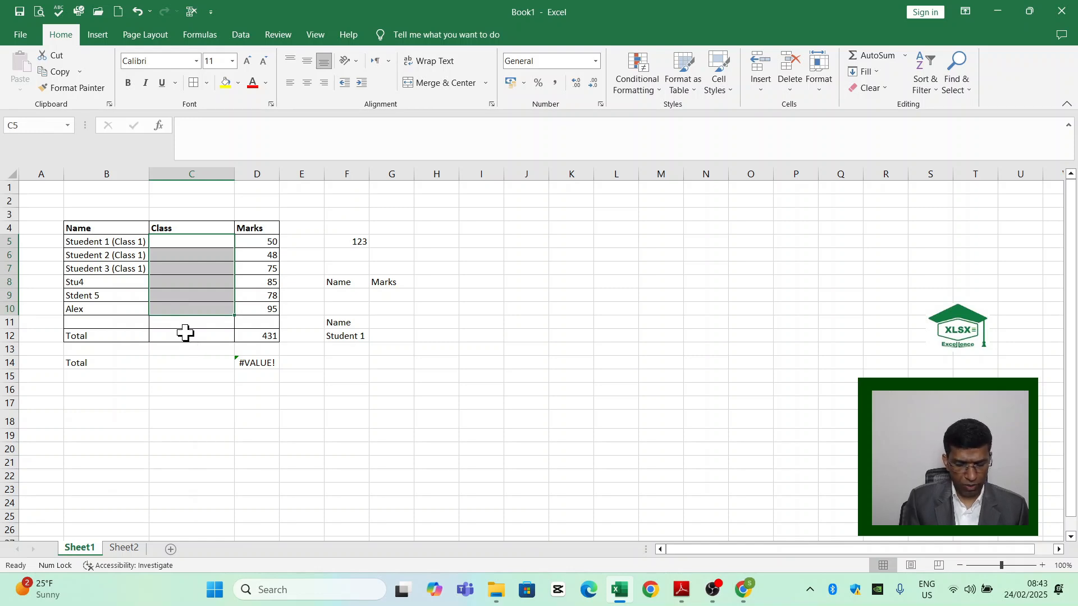
type("Class 1")
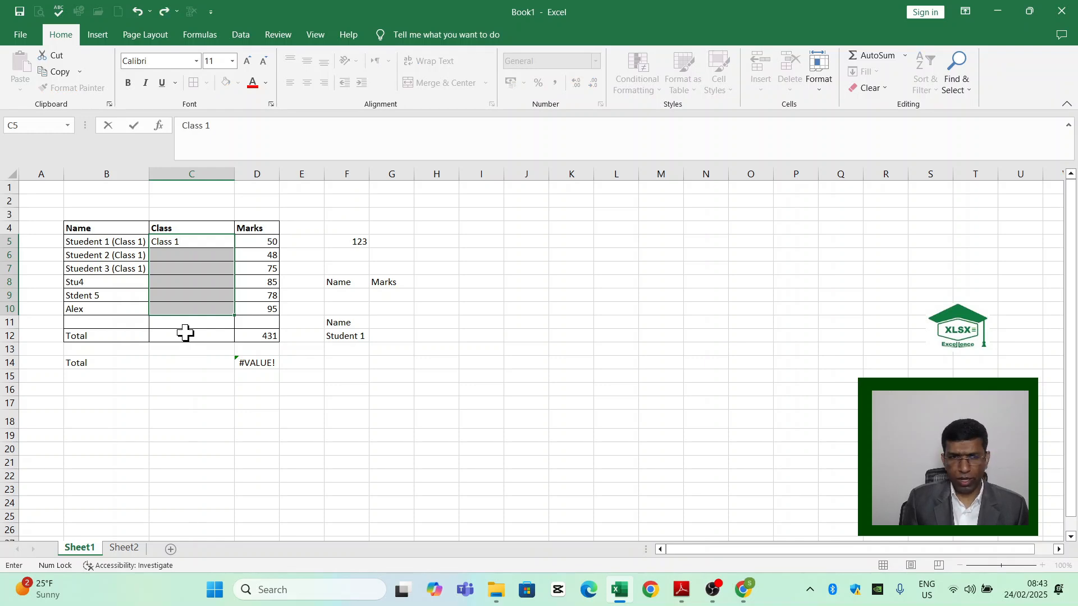
key("ctrl+Return")
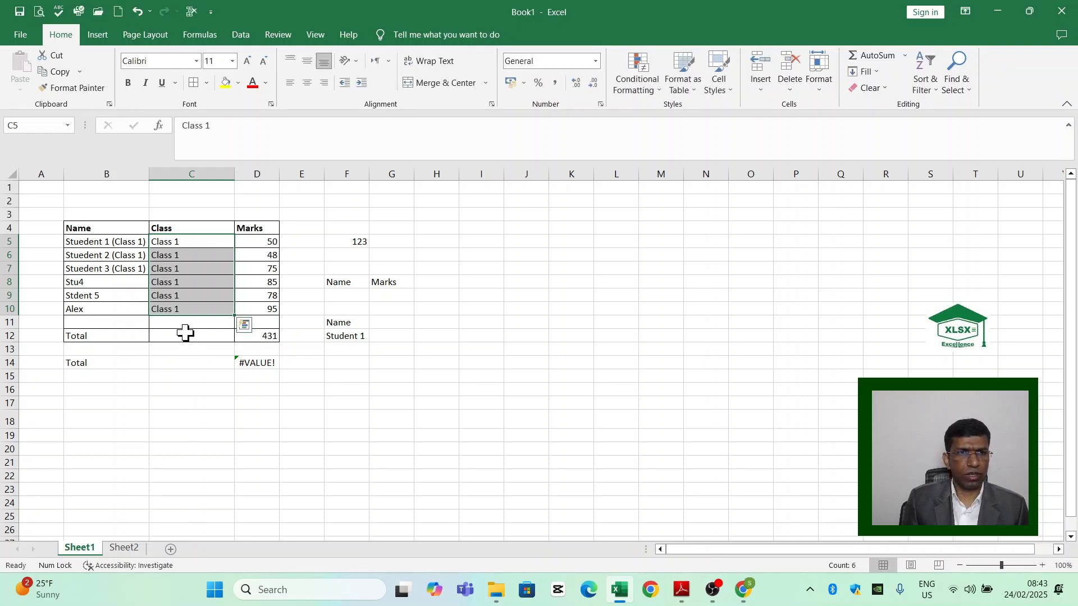
left_click(202, 255)
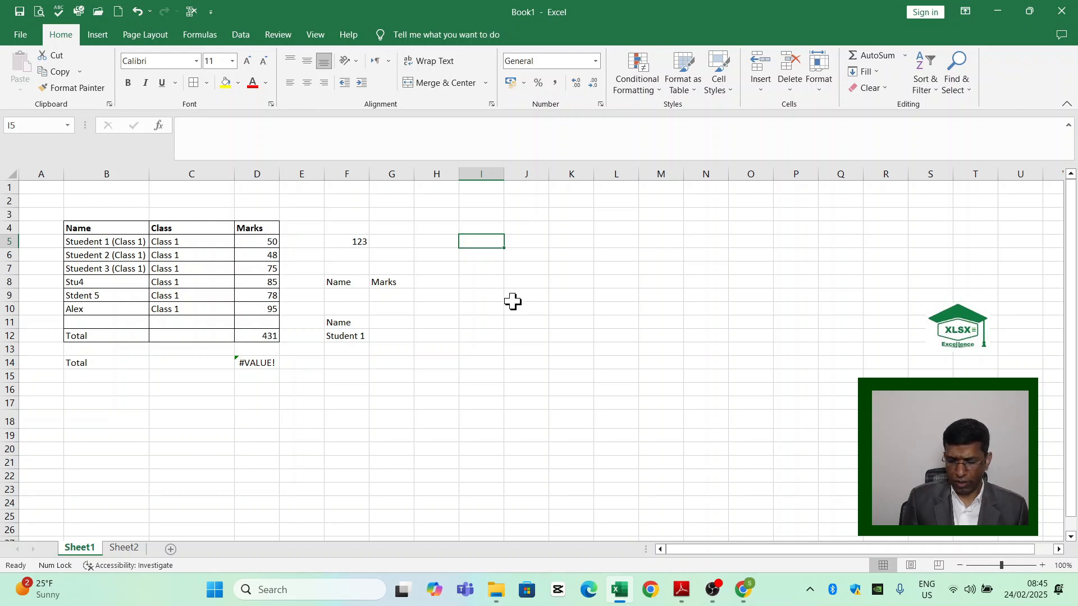
Enter the decimal numbers 12.5 in cell I5 and 85.5 in cell I6.
type("12.5")
key("Return")
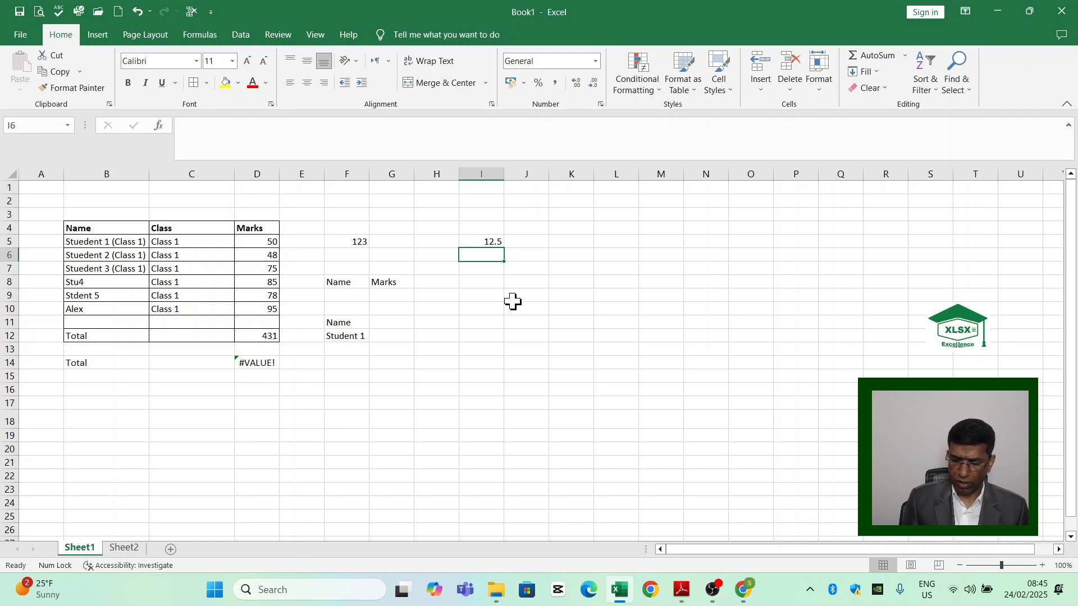
type("85.5")
key("Return")
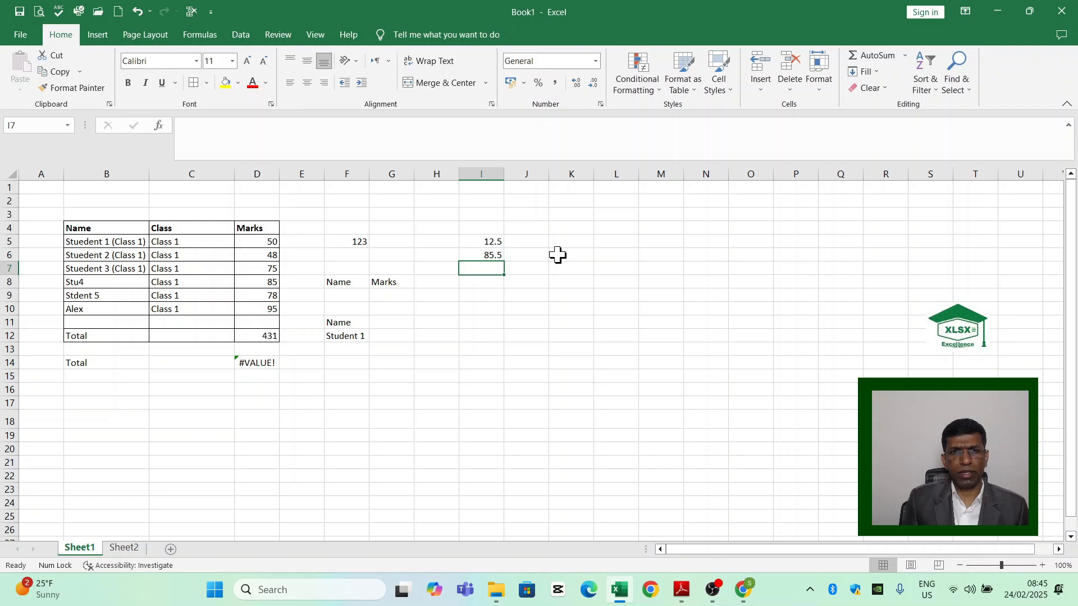
With cell K5 selected, enable automatic decimal point insertion with 4 places in the Advanced editing options.
left_click(567, 240)
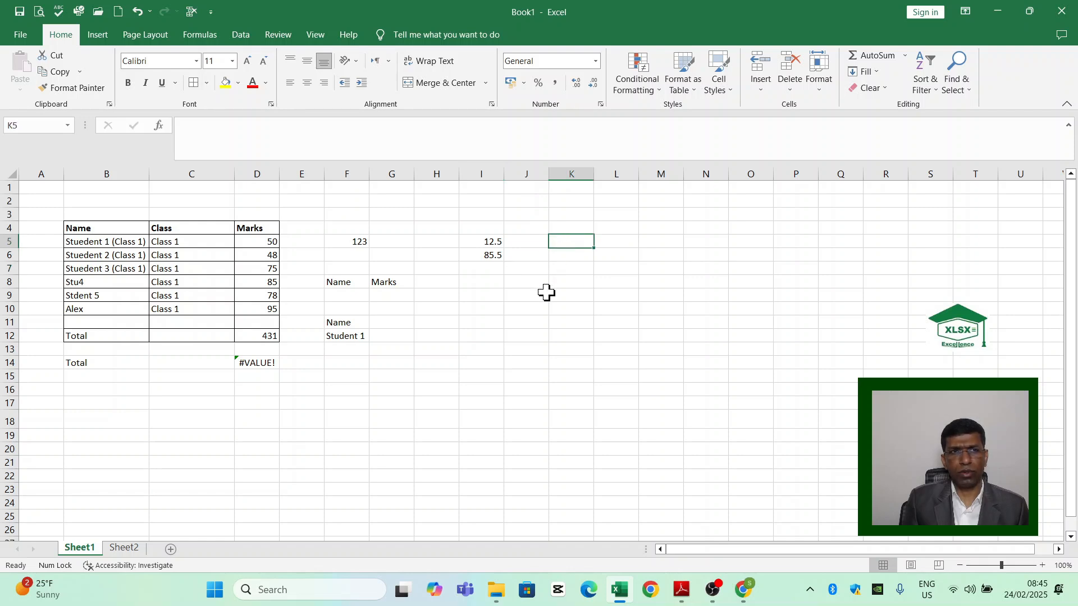
left_click(23, 37)
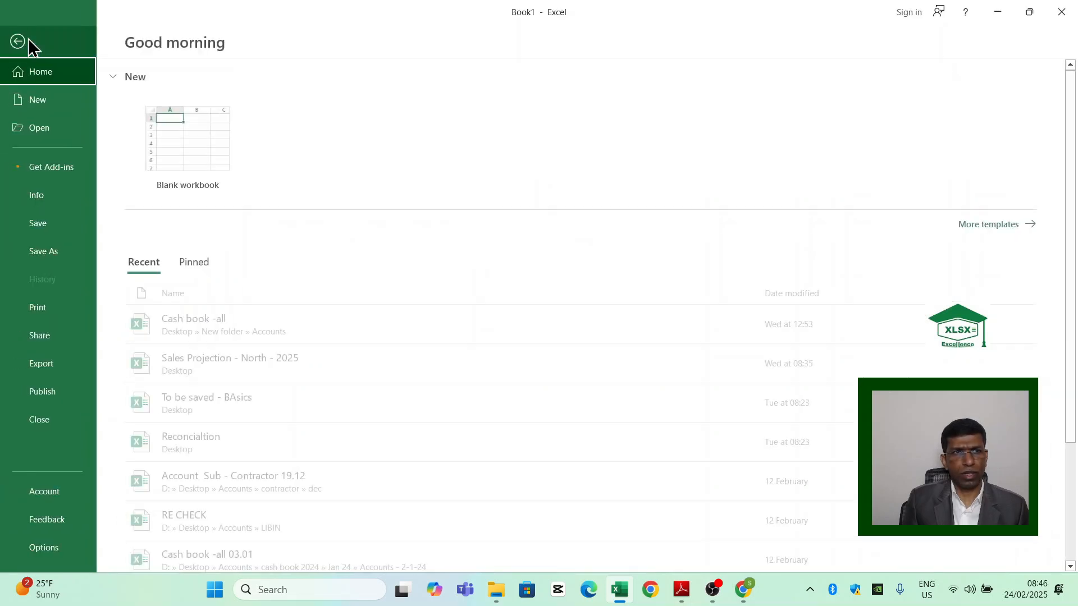
left_click(38, 547)
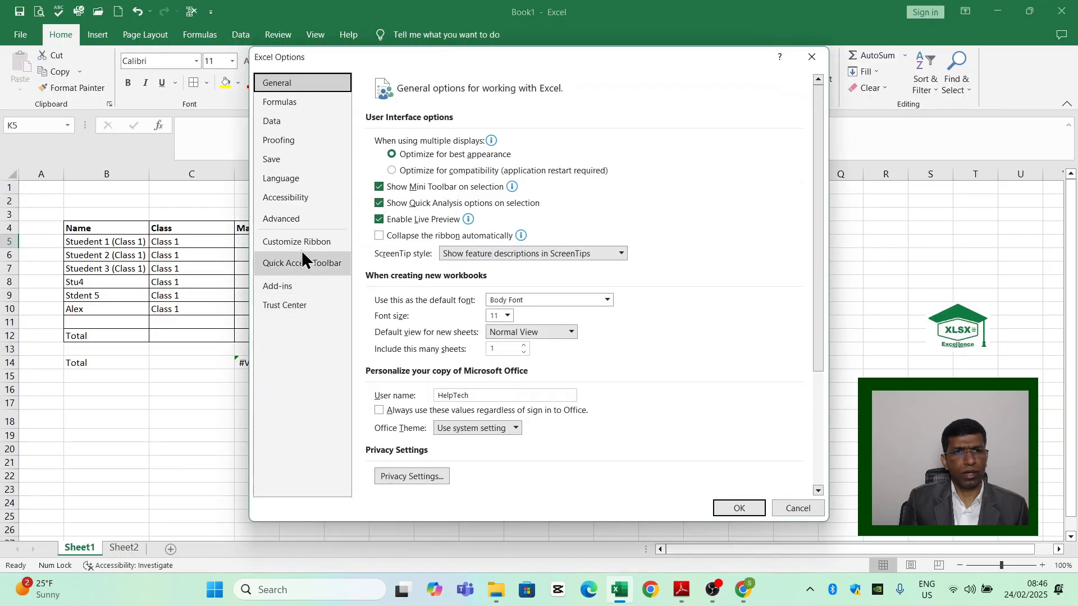
left_click(289, 219)
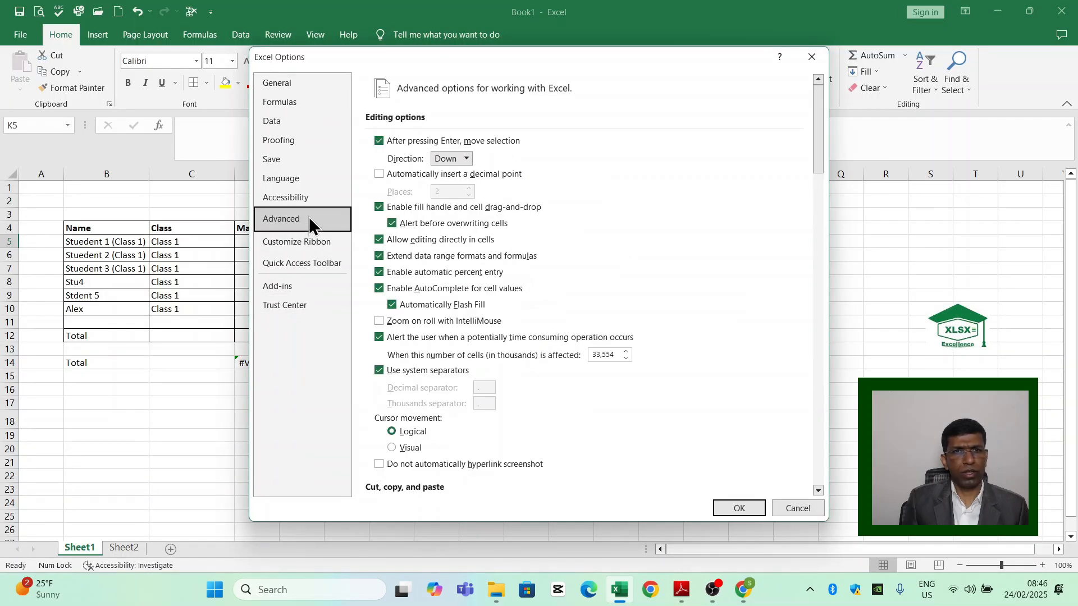
left_click(379, 174)
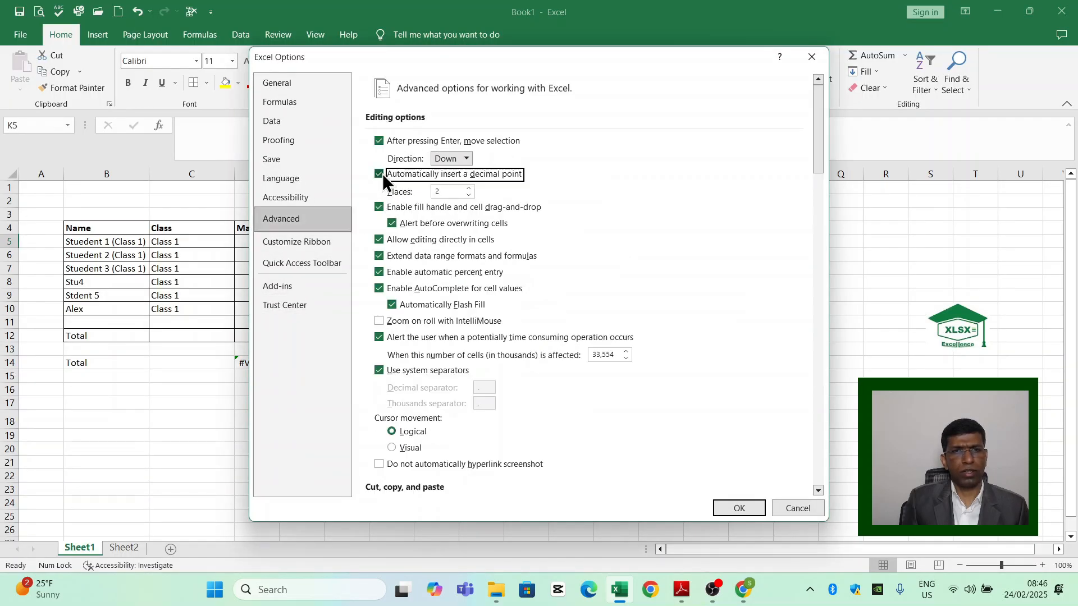
left_click(468, 188)
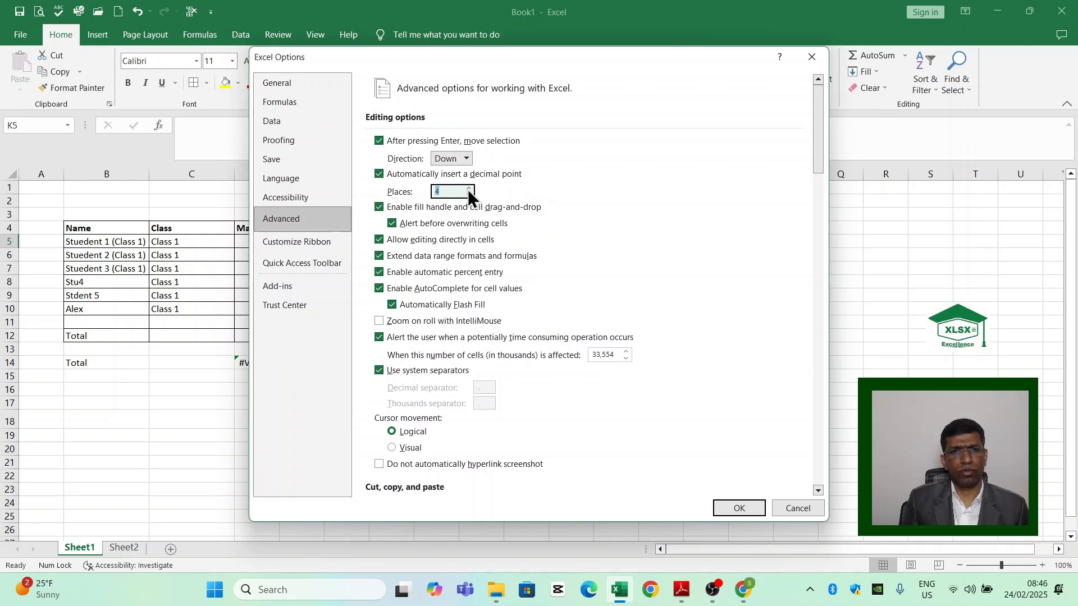
left_click(738, 509)
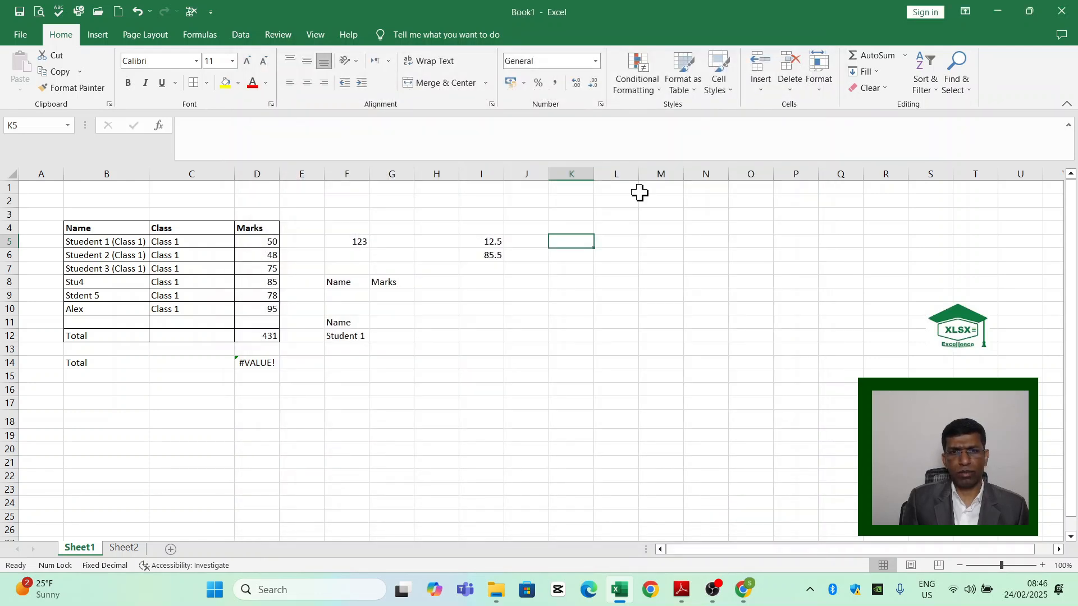
Enter 123456789 in cell K5 and autofit the width of column K.
type("123")
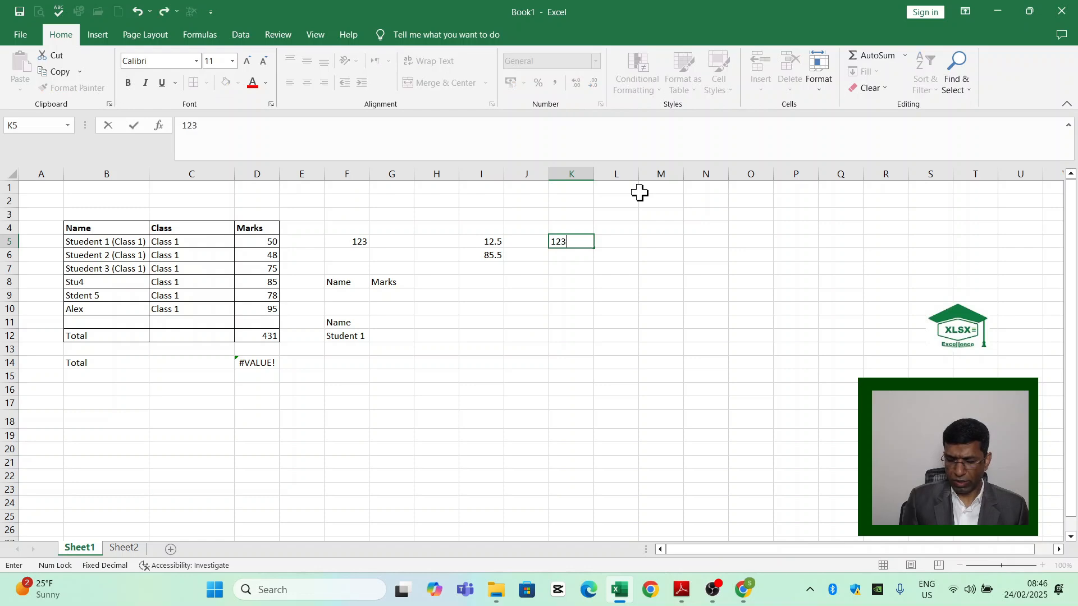
type("456789")
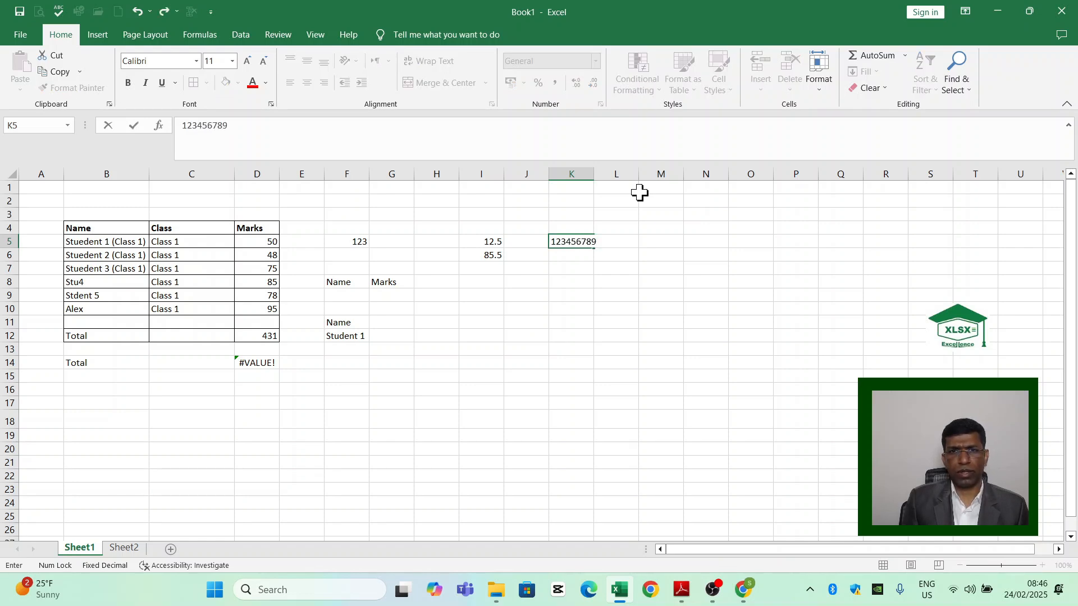
key("Return")
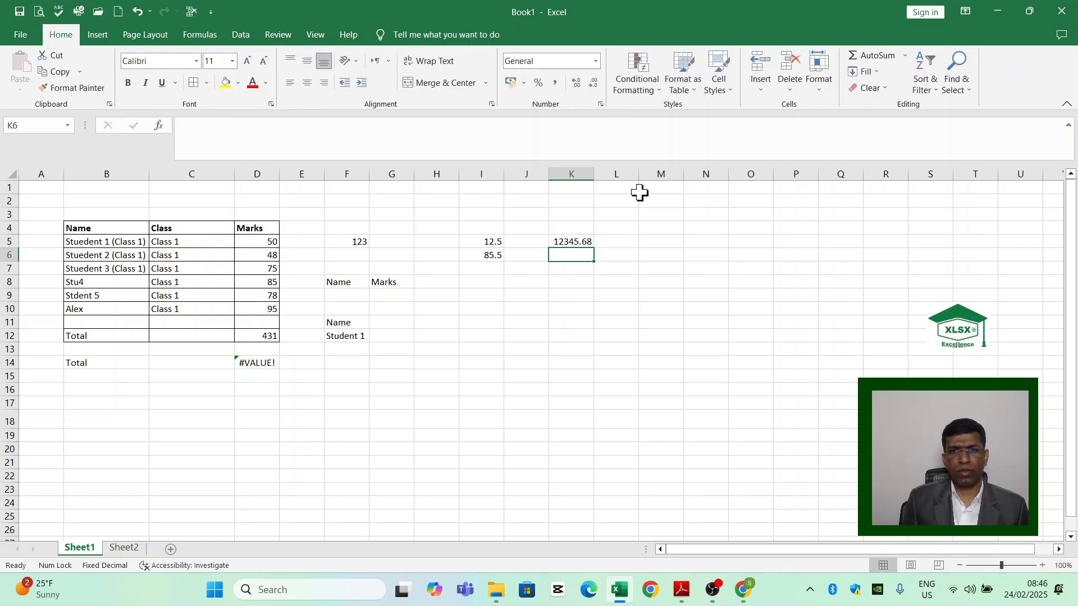
double_click(591, 179)
left_click(584, 242)
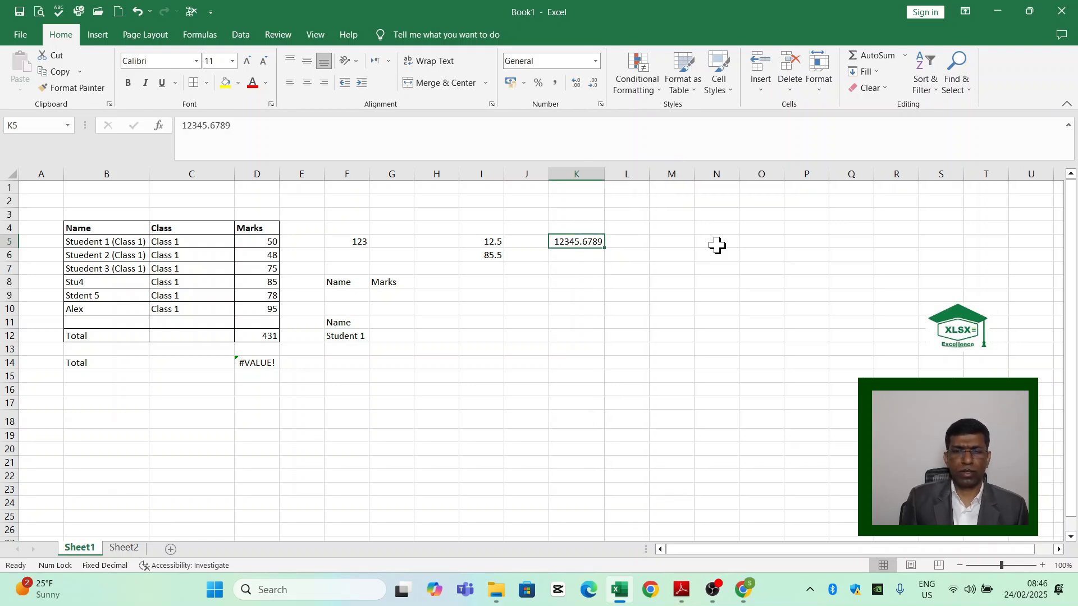
Enter the value 78945.6123 in cell K6.
left_click(591, 260)
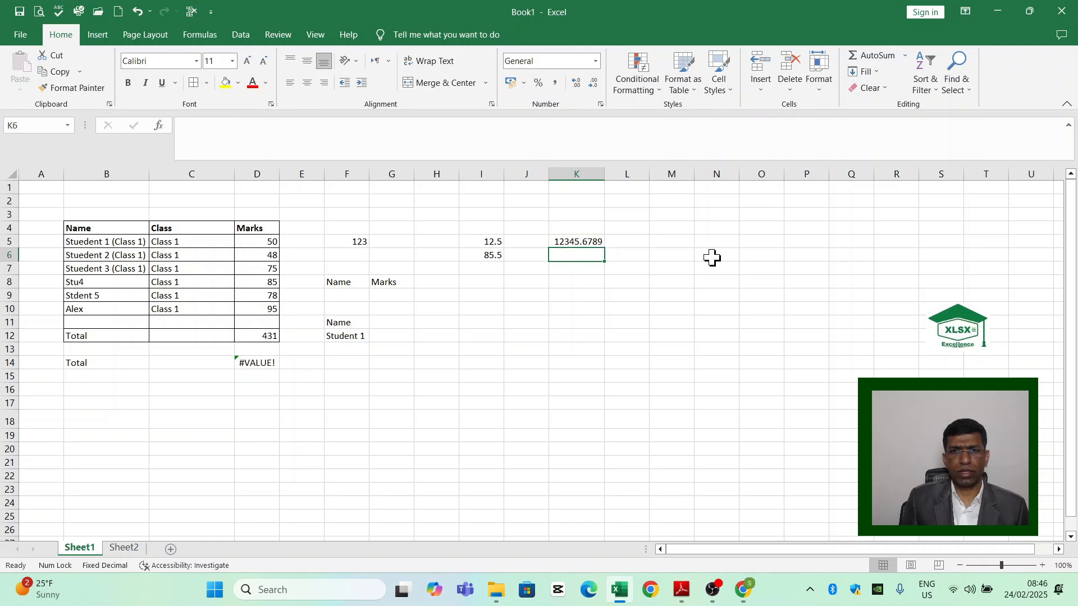
type("78945.6123")
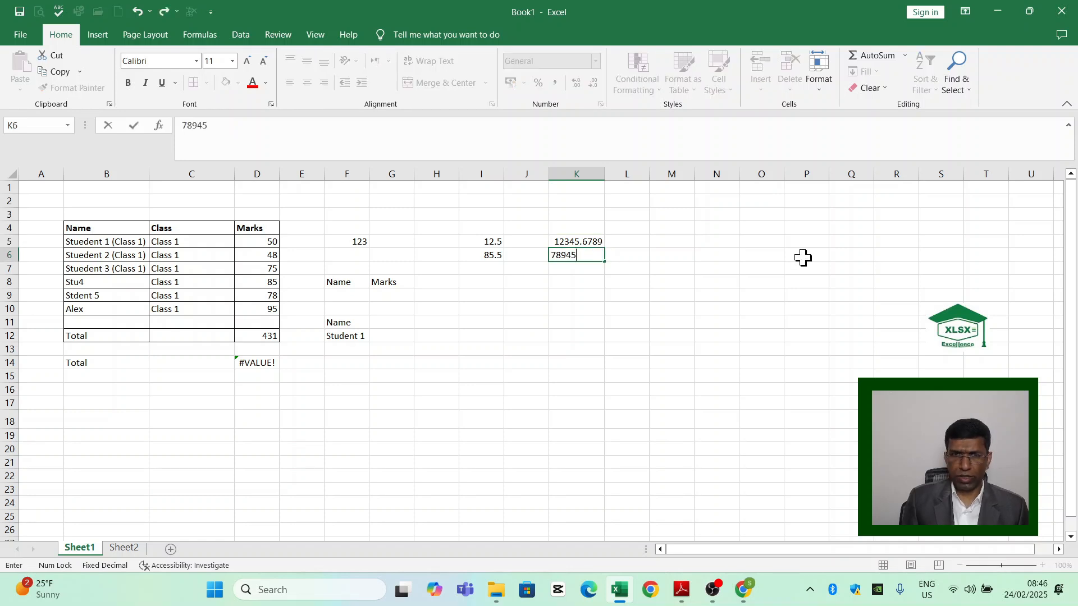
key("Return")
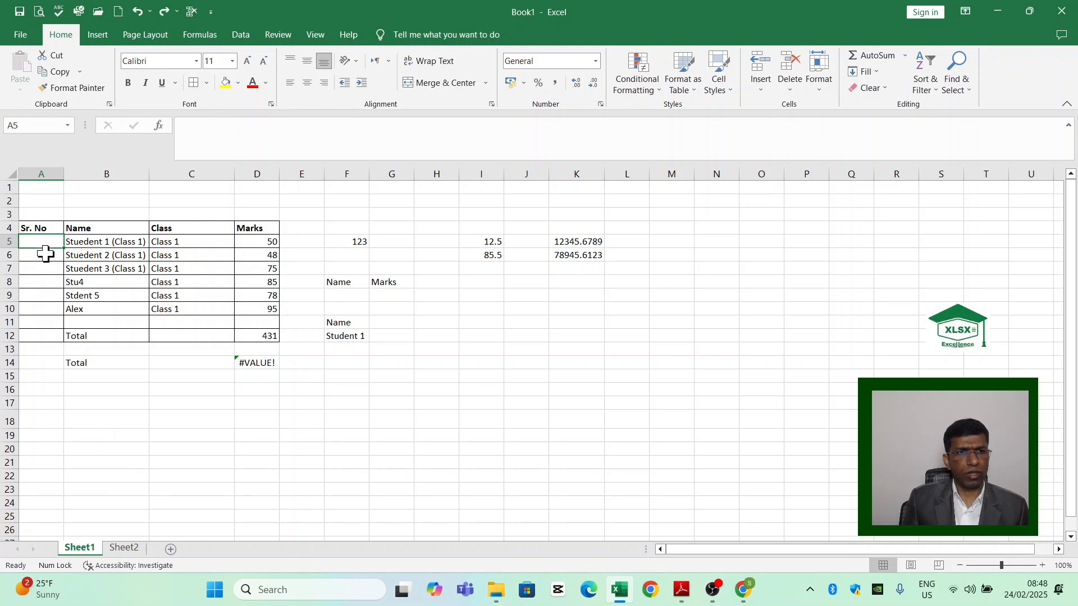
Enter the serial numbers 1 in A5 and 2 in A6 under the Sr. No header.
type("1")
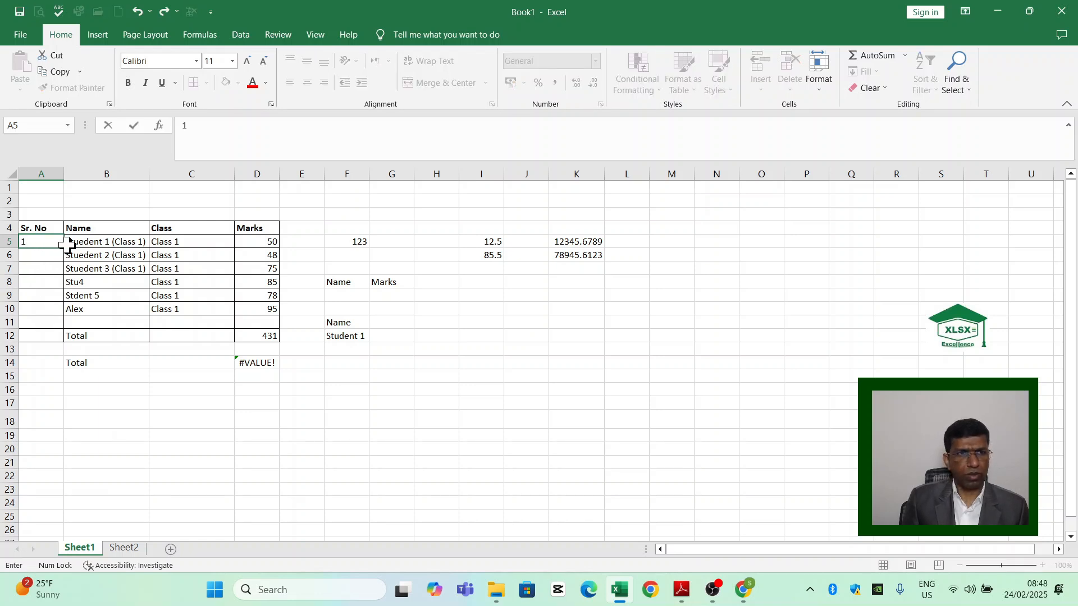
key("Return")
type("2")
key("Return")
Extend the serial numbers in A5:A6 down to A10 as a number series with AutoFill.
left_click(52, 242)
left_click_drag(52, 243, 53, 255)
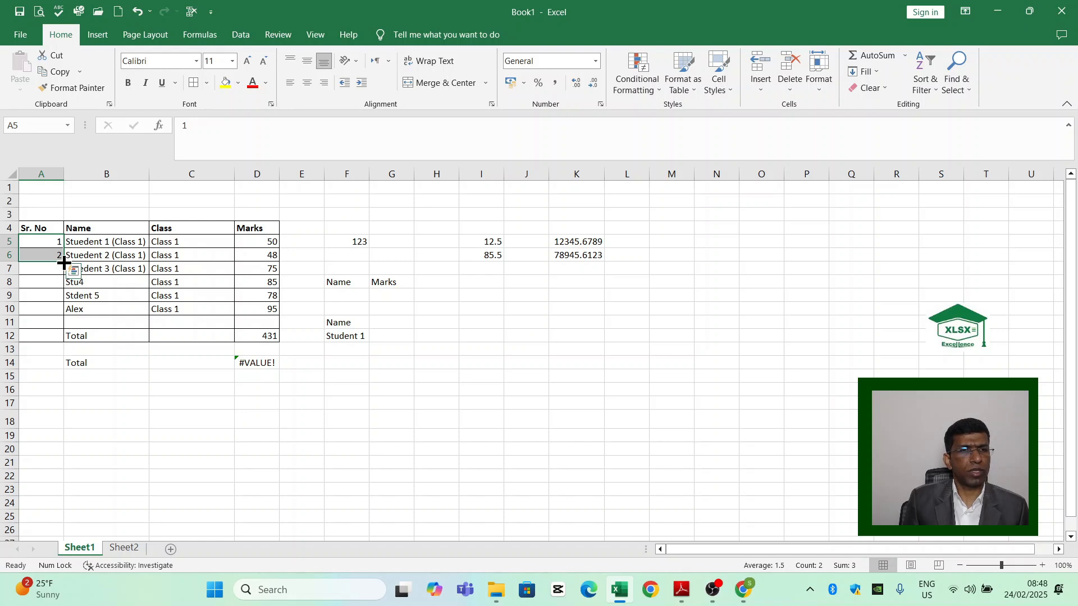
left_click(64, 262)
left_click_drag(64, 263, 63, 316)
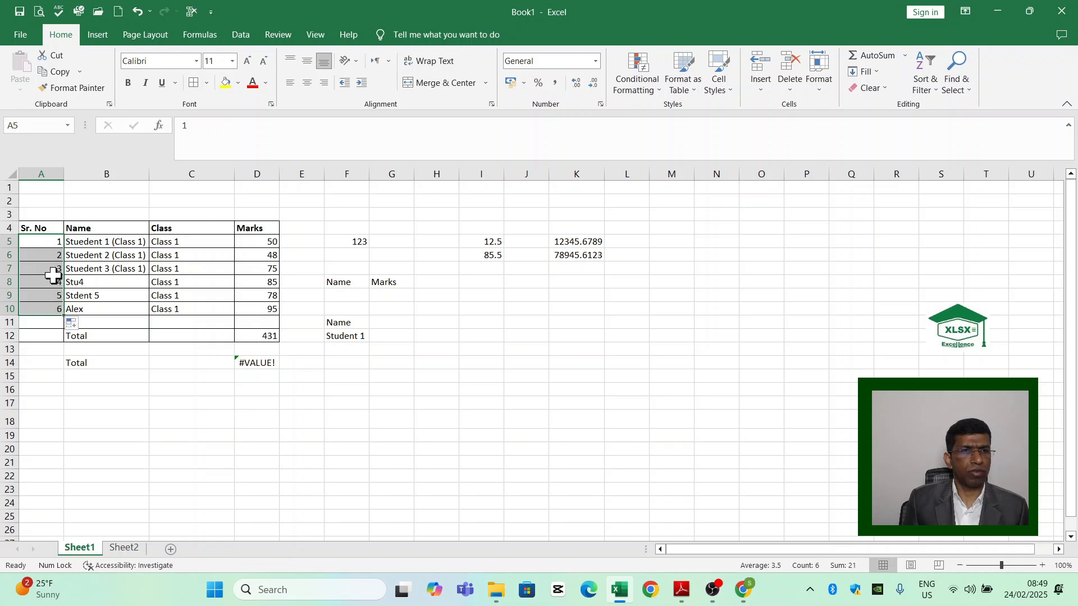
Change the AutoFill result in A5:A10 to Copy Cells, and switch it back to Fill Series.
left_click(74, 324)
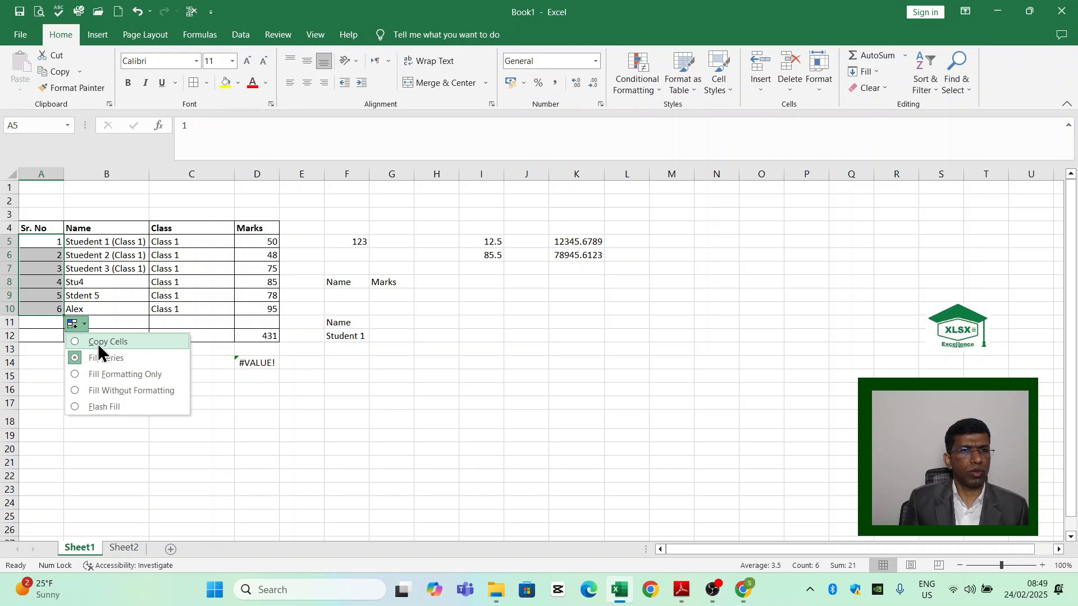
left_click(98, 344)
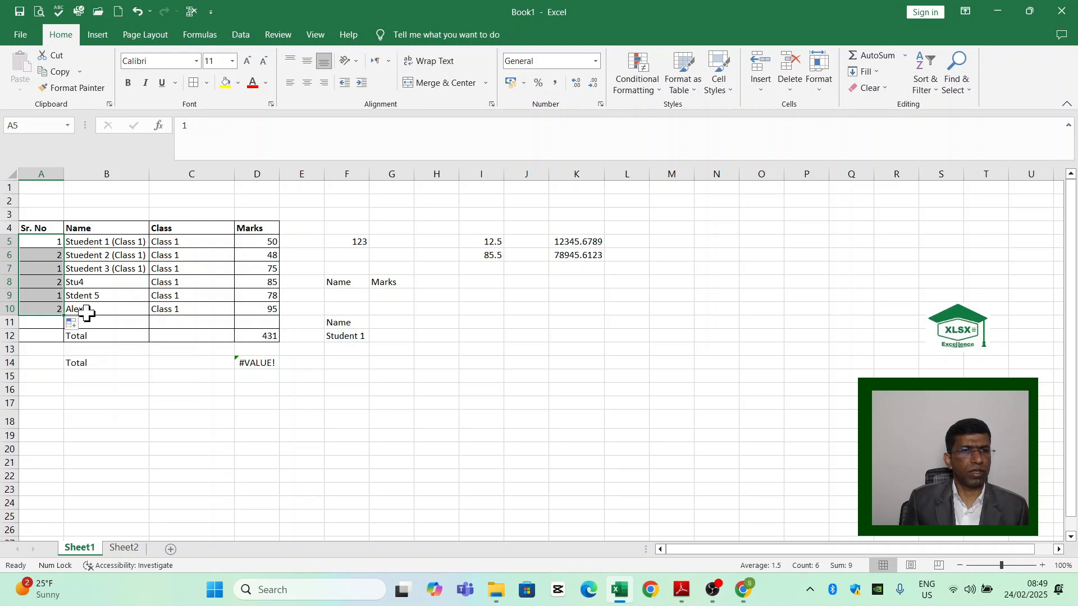
left_click(71, 324)
left_click(108, 358)
Apply Fill Formatting Only to the AutoFill result in A5:A10, followed by Flash Fill.
left_click(83, 325)
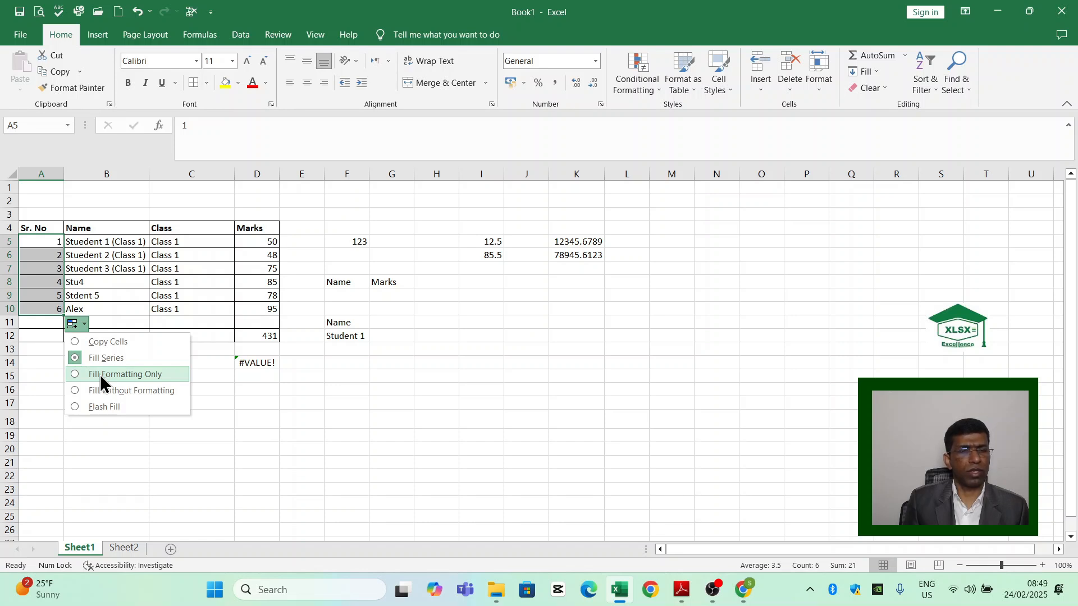
left_click(100, 375)
left_click(79, 324)
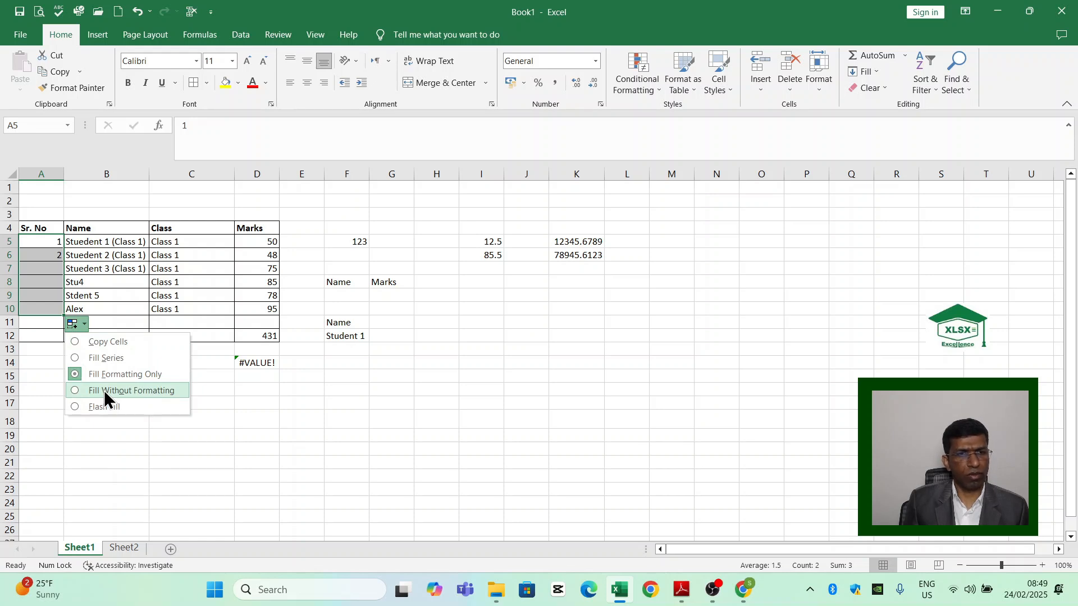
left_click(104, 405)
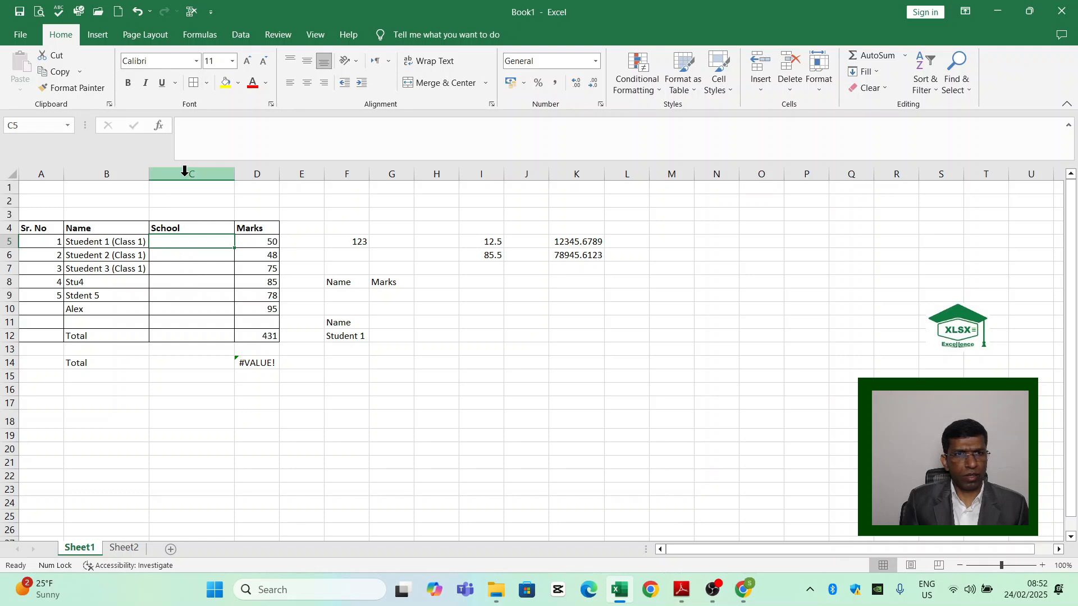
Enter LPS in C5 and UPS in C6 under the School header.
left_click(185, 173)
left_click(185, 243)
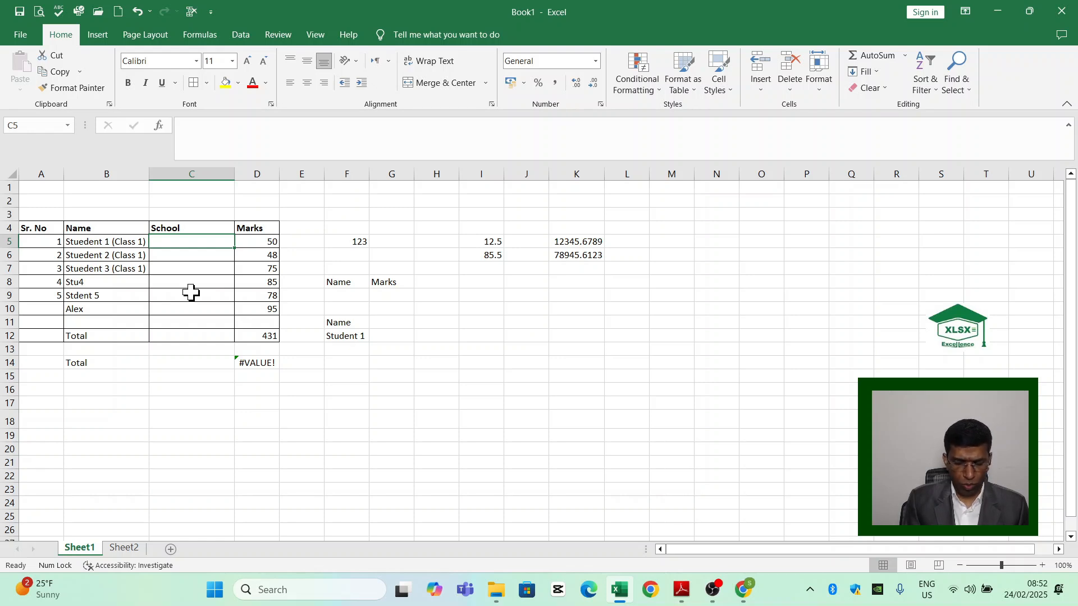
type("LPS")
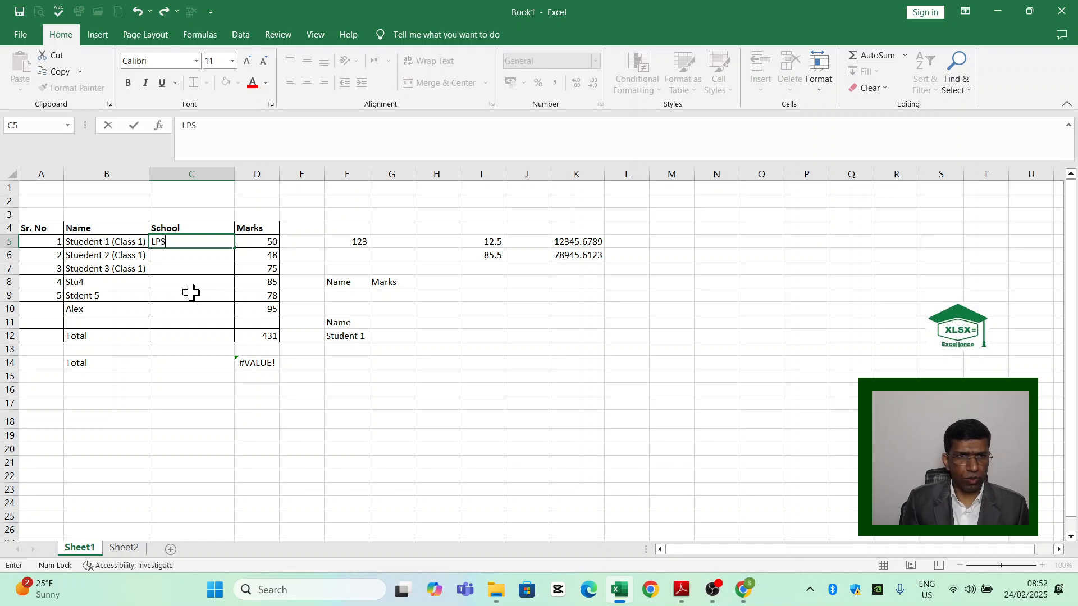
key("Return")
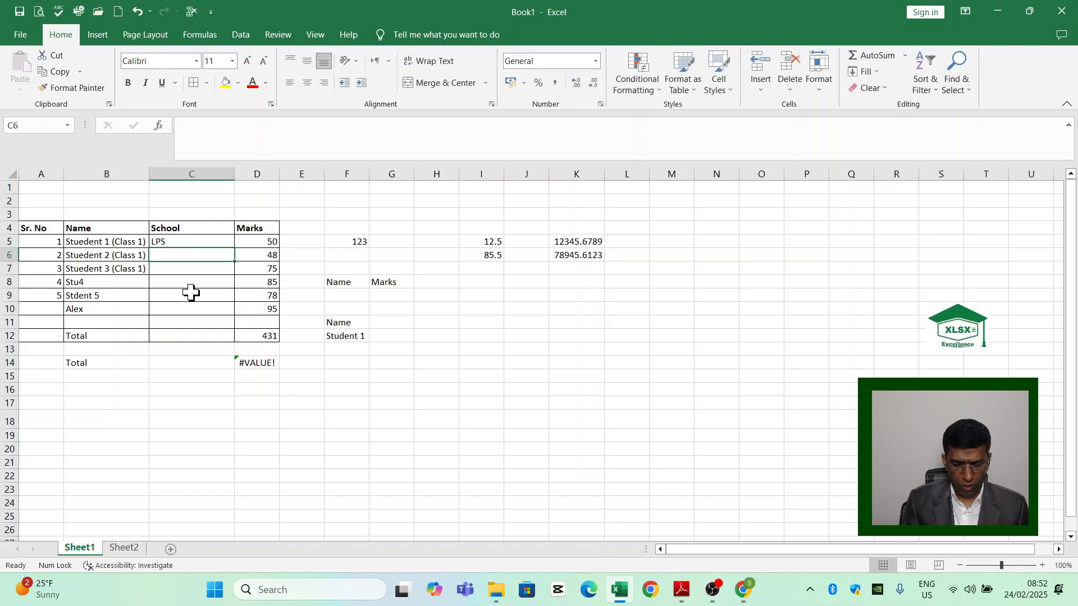
type("UPS")
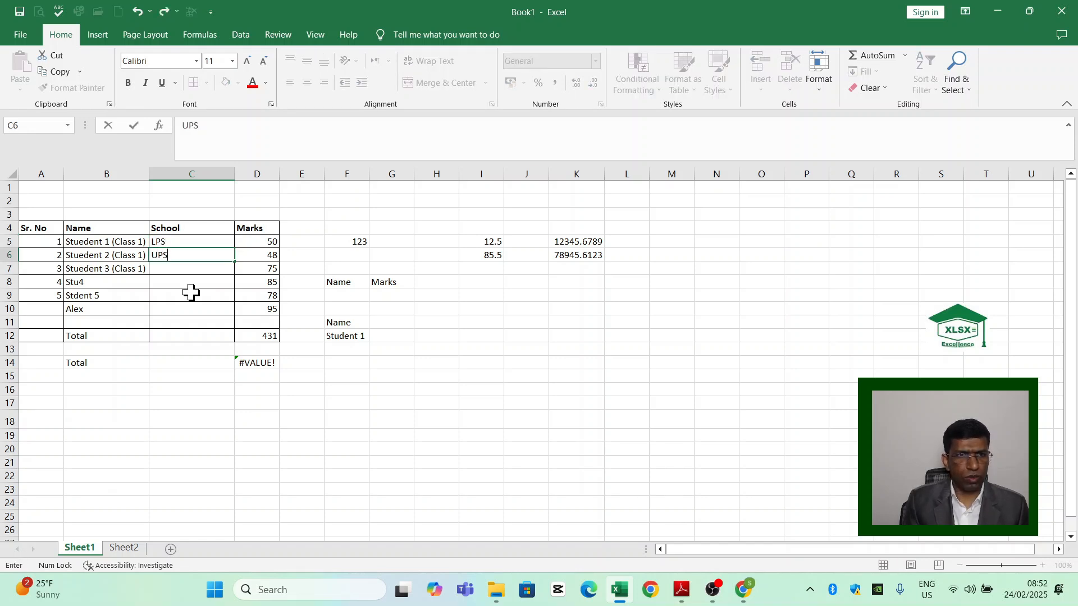
key("Return")
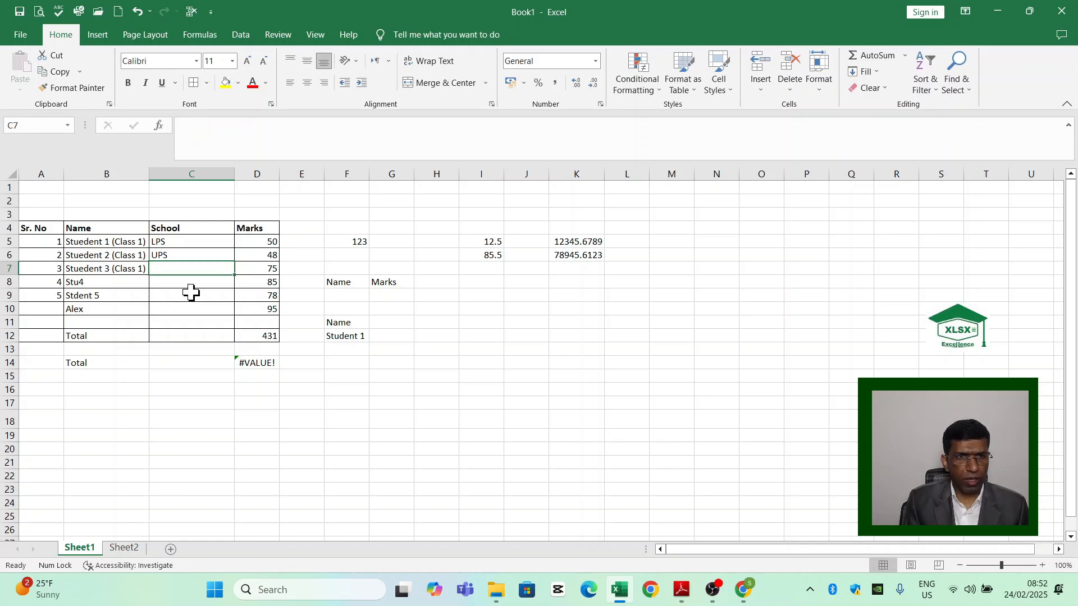
Enter LPS in C7 and UPS in C8, accepting the AutoComplete suggestions from the School entries above.
type("IPS")
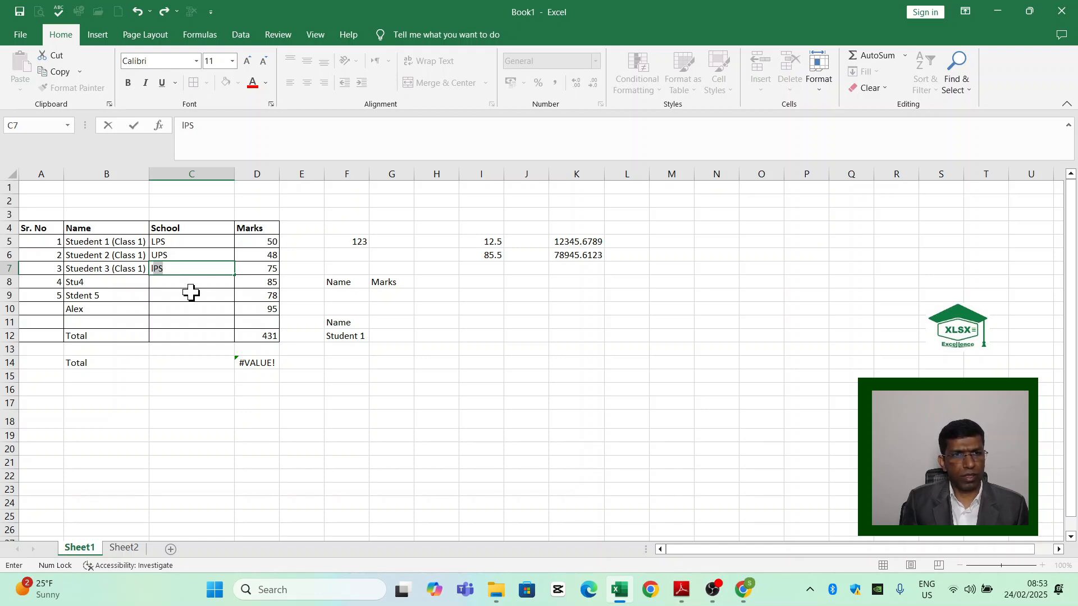
key("Return")
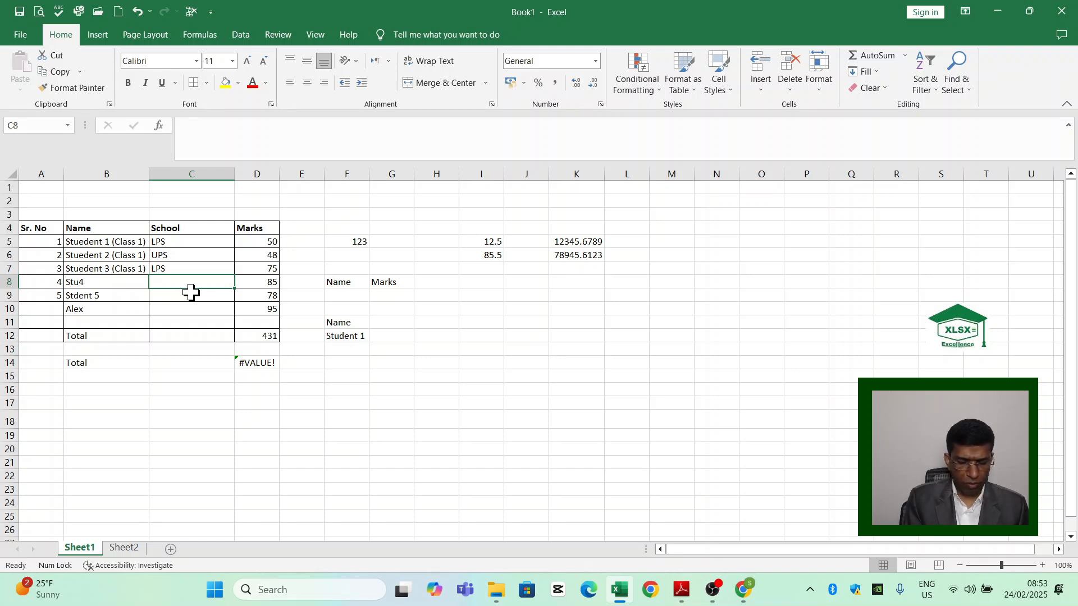
type("u")
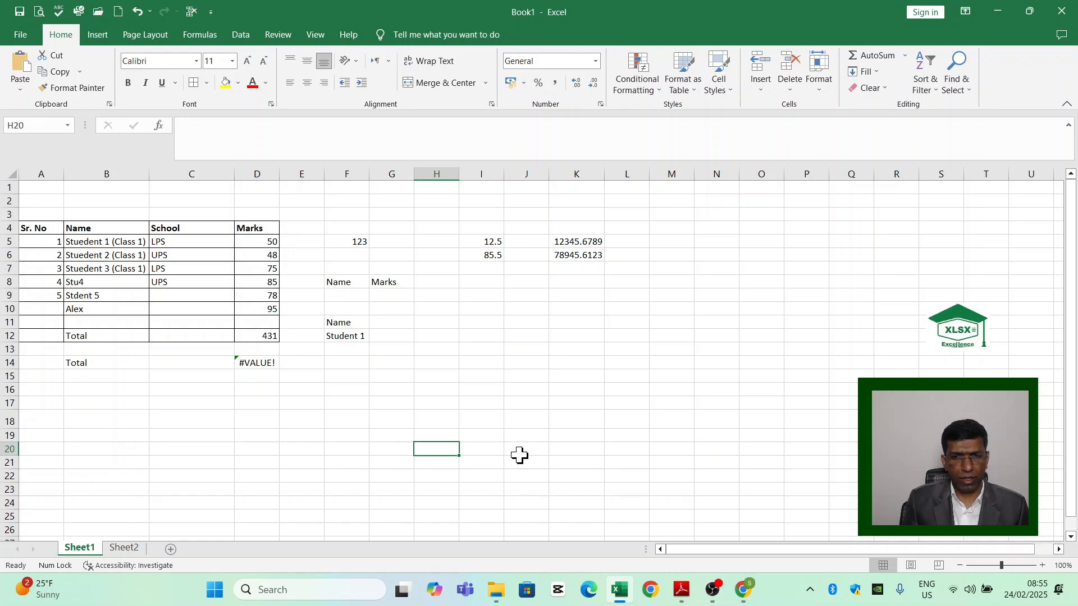
Enter "student1" and "calss 1" on two separate lines within cell H20, and select that cell.
type("stu")
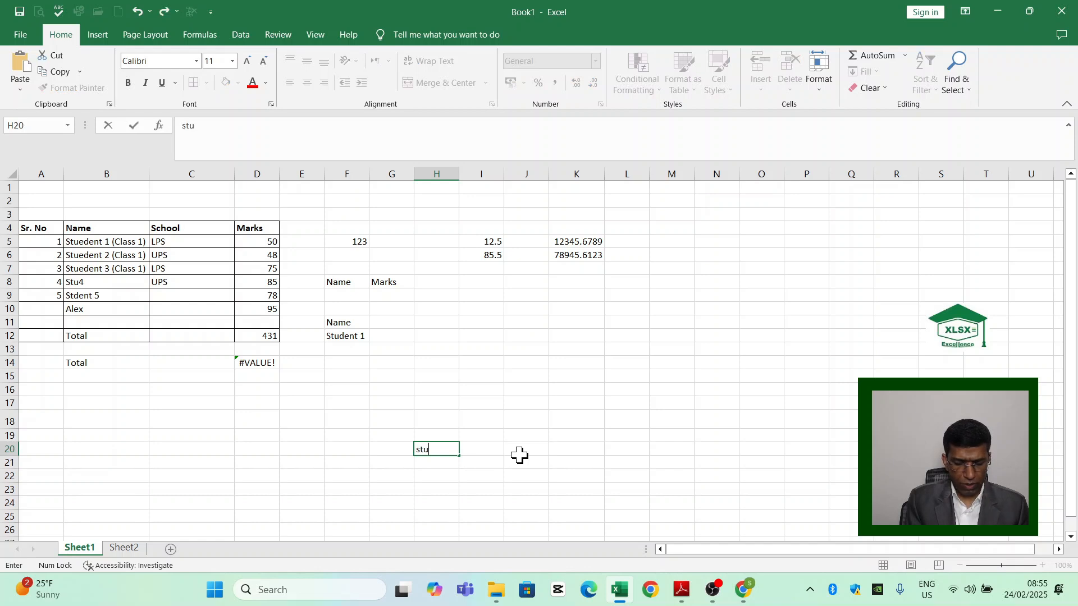
type("dent1")
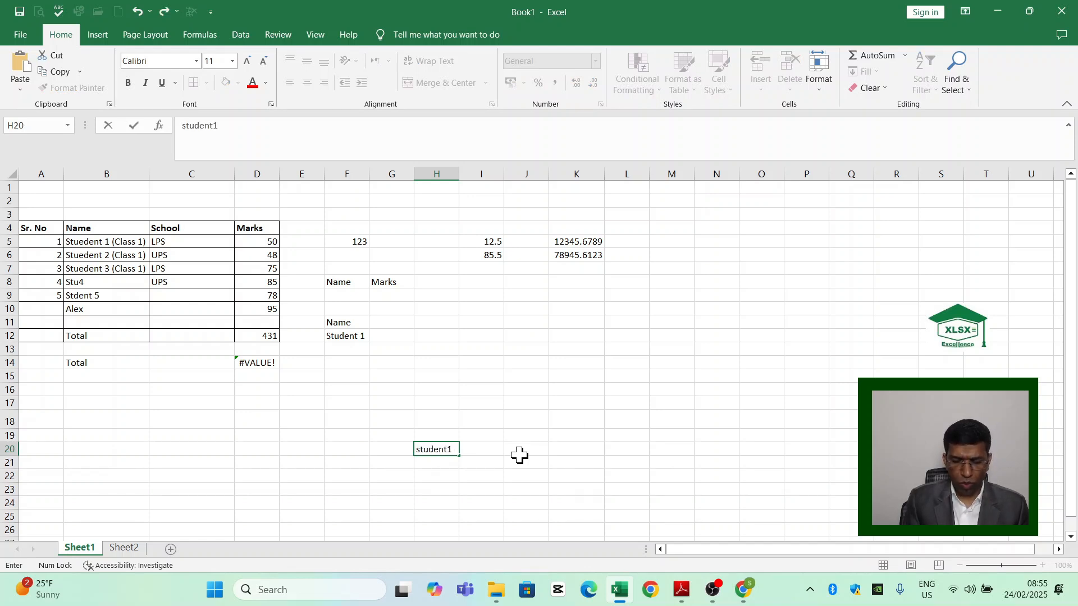
key("alt+Return")
type("cal")
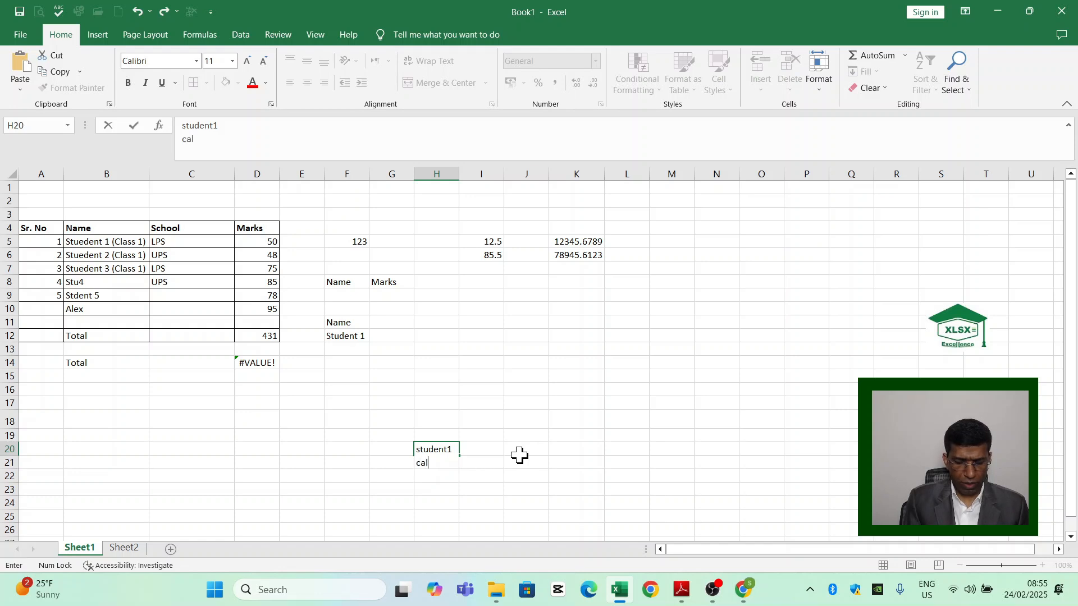
type("ss 1")
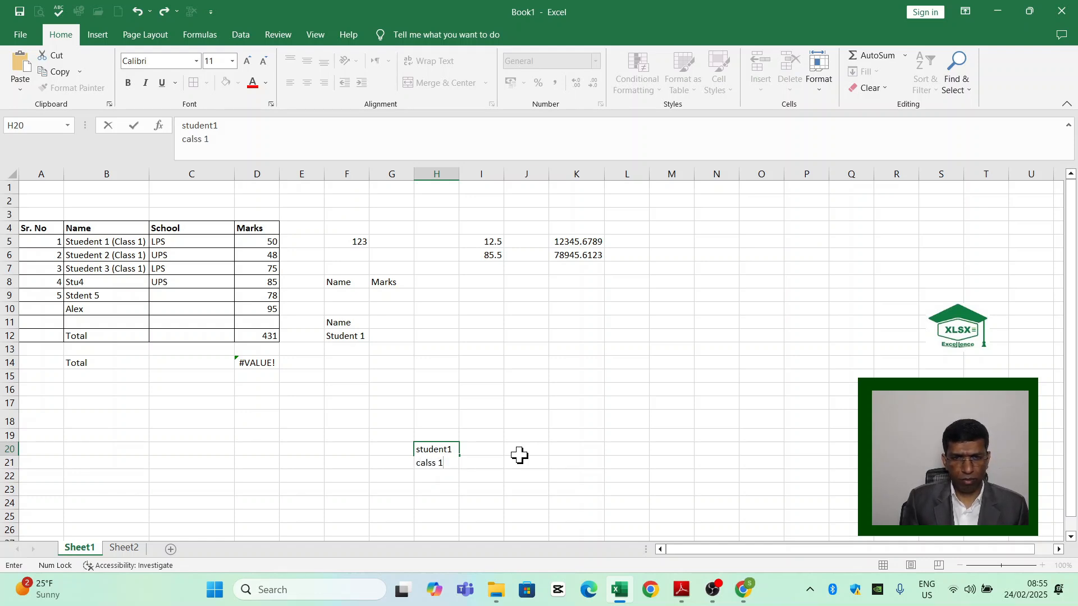
key("Return")
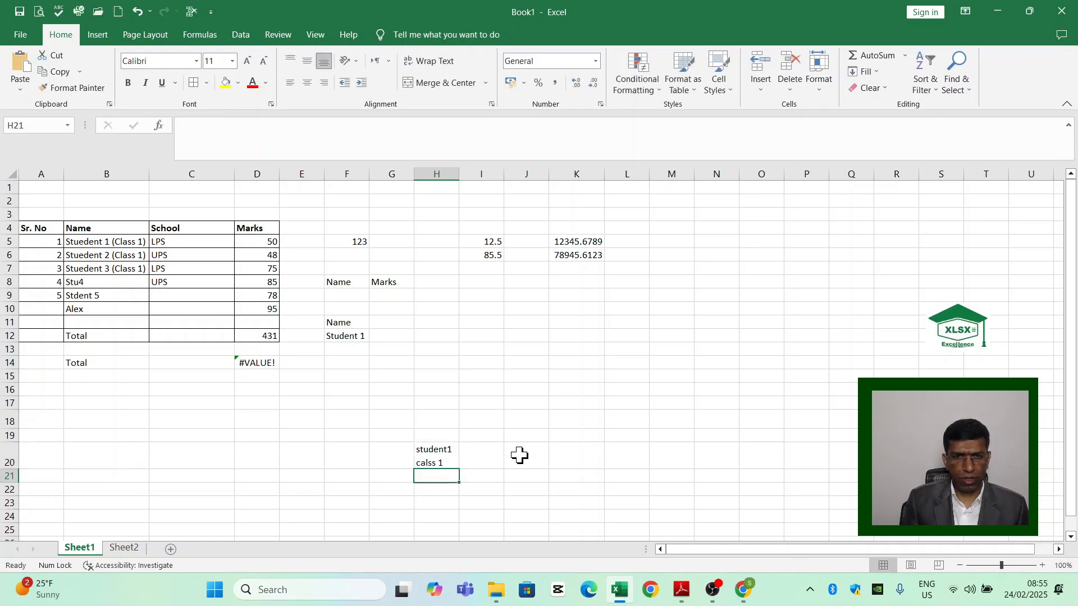
left_click(449, 457)
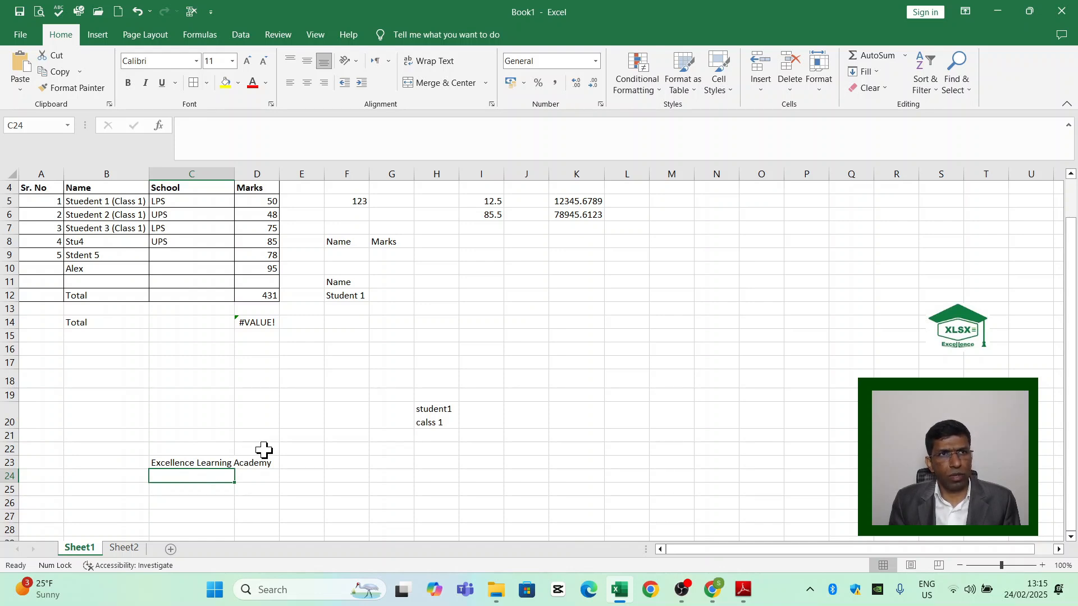
Add an AutoCorrect entry in the Proofing options that replaces "ela" with "Excellence Learning Academy".
left_click(19, 38)
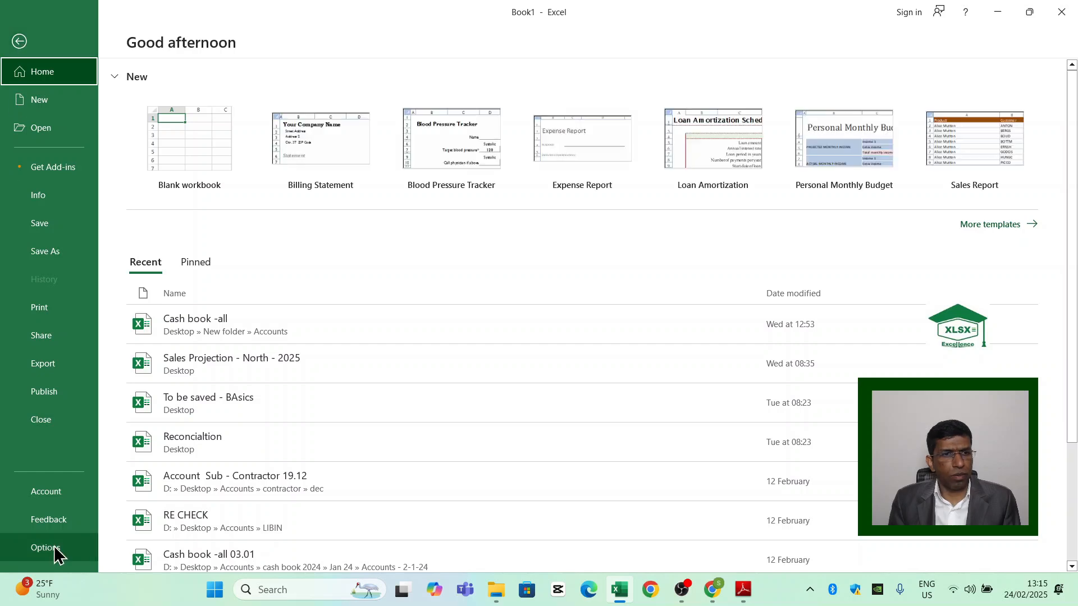
key("Escape")
left_click(286, 142)
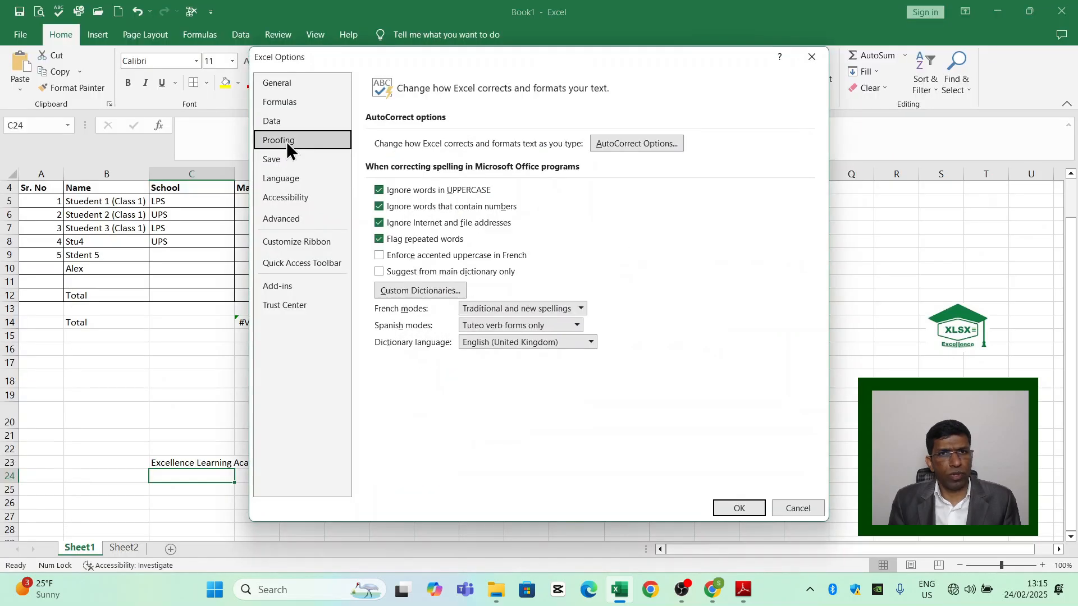
left_click(636, 142)
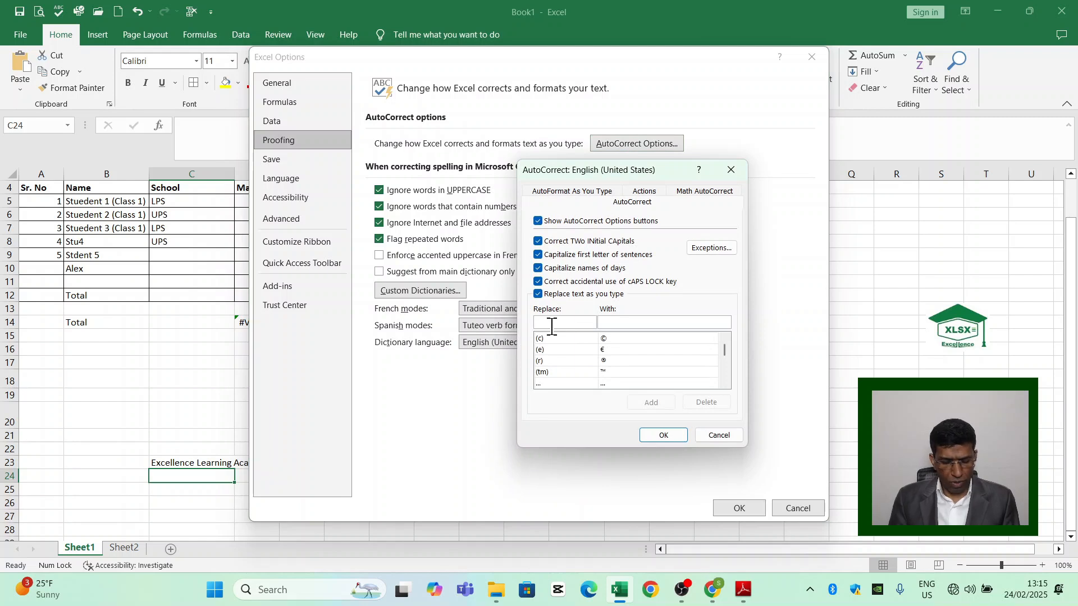
type("ela")
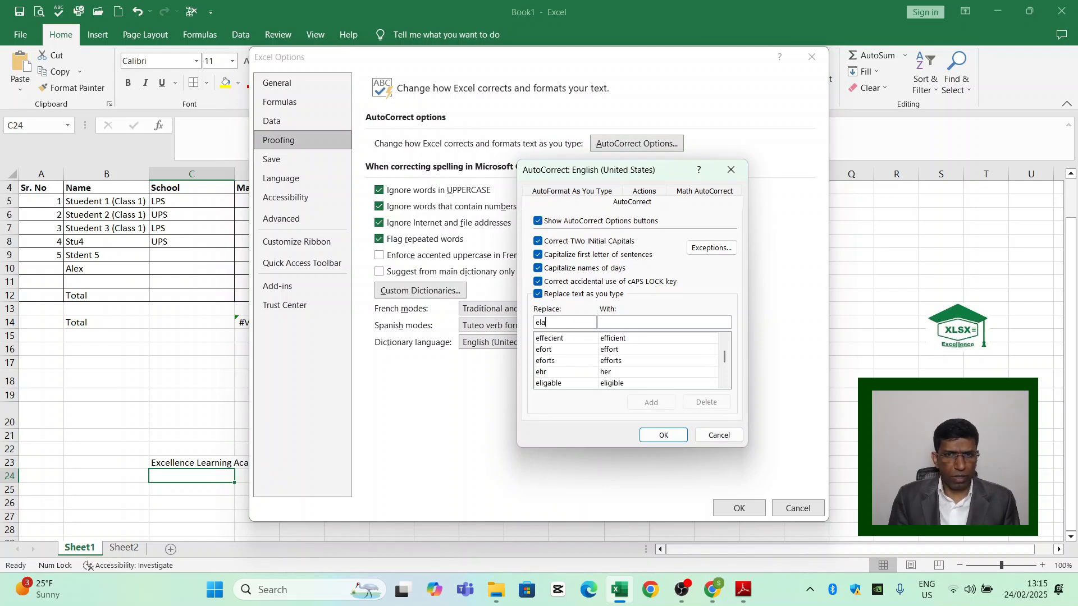
key("Tab")
type("Excell")
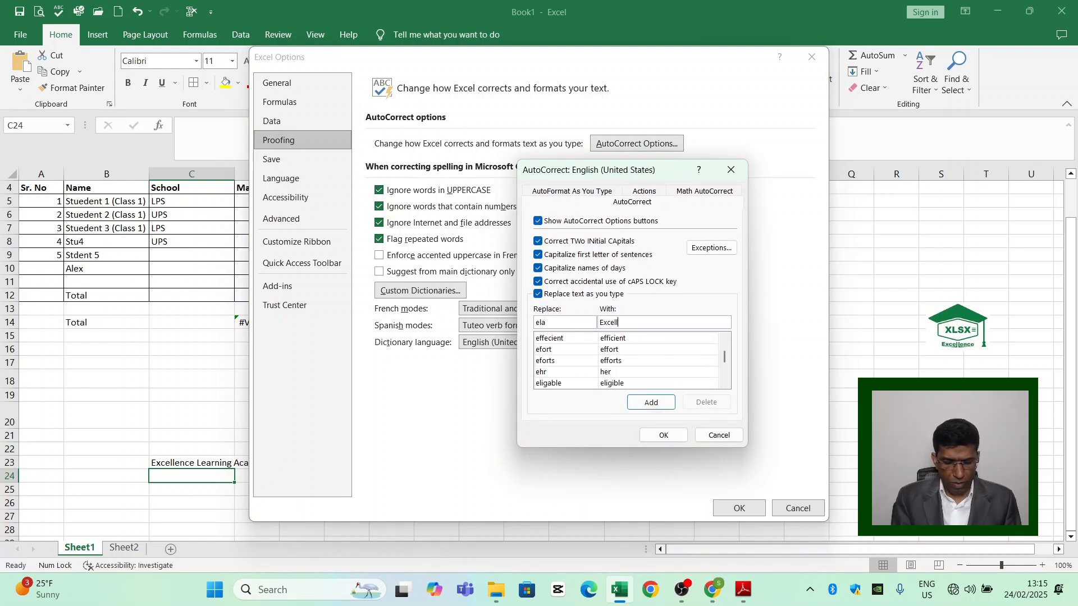
type("ence Learning Academy")
left_click(652, 402)
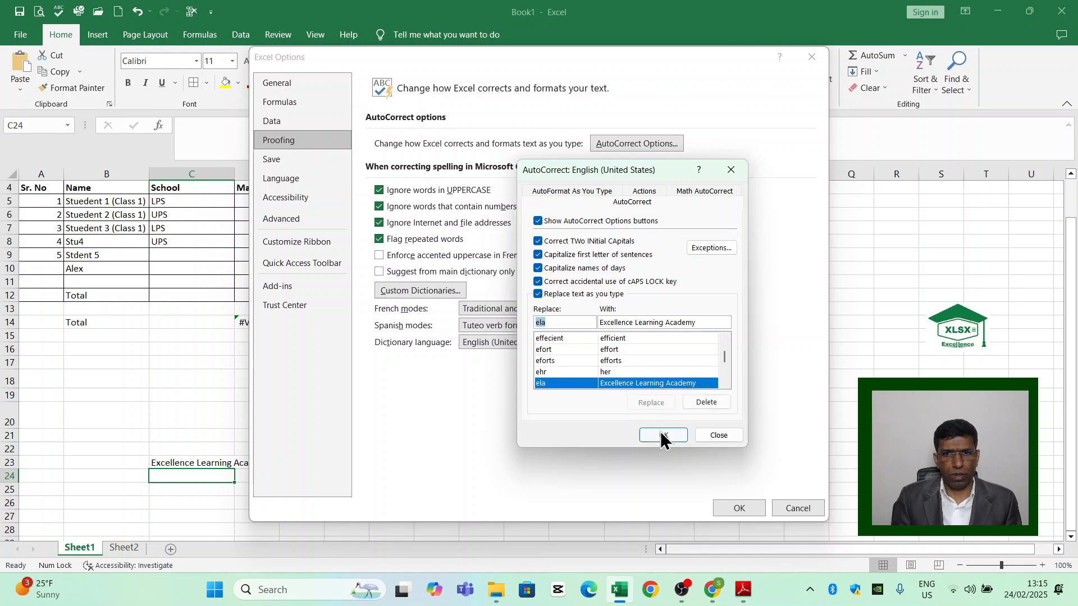
left_click(660, 432)
left_click(726, 509)
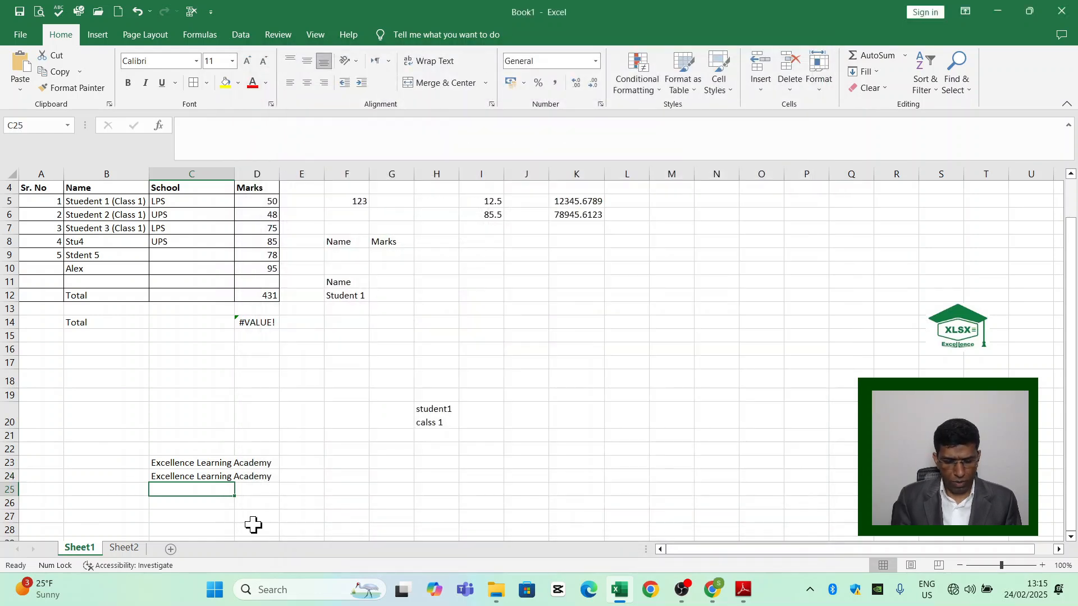
Use the "ela" shortcut to enter "Excellence Learning Academy" in C25 and "we learn from Excellence Learning Academy" in C28.
type("ela")
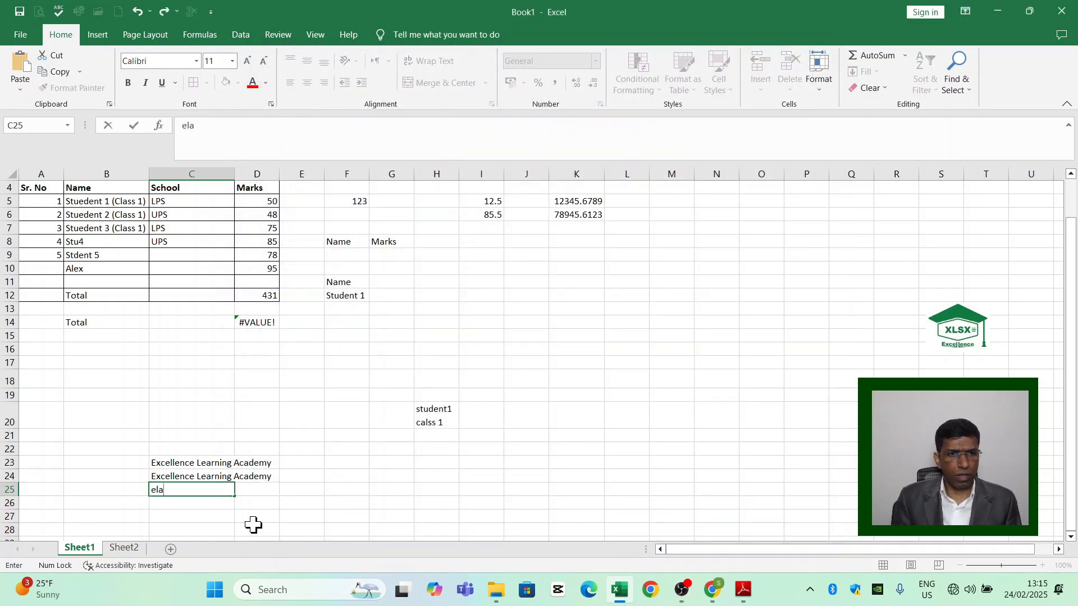
key("Return")
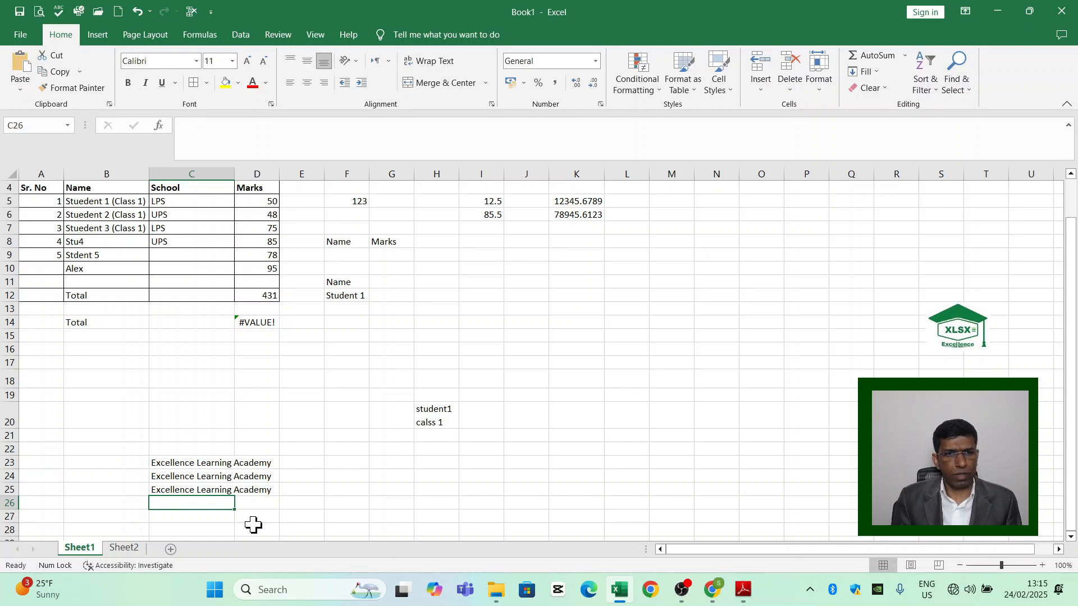
scroll(247, 522, "down", 2)
left_click(206, 446)
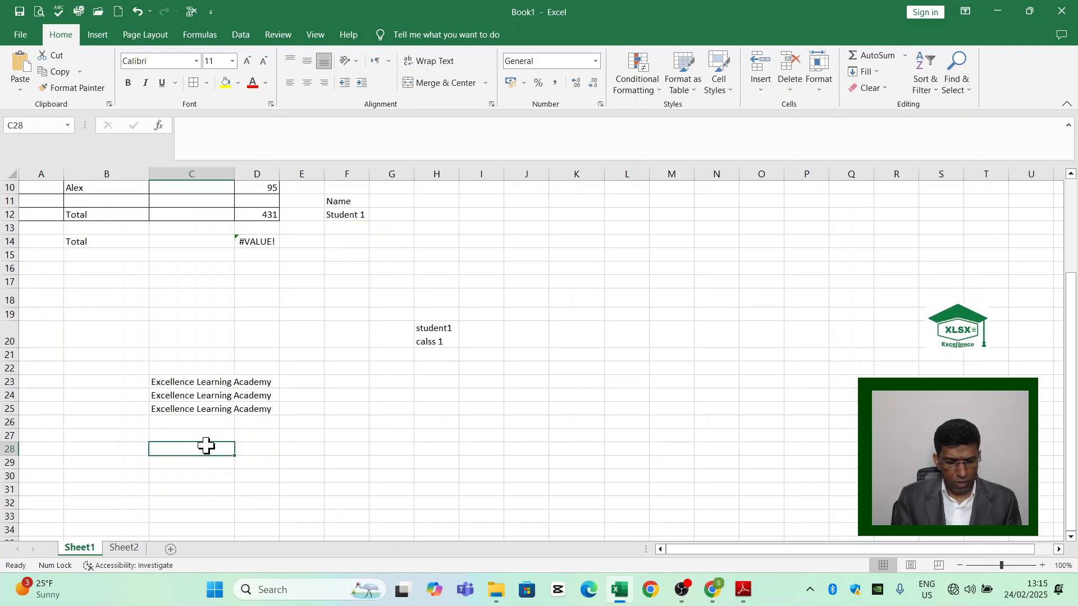
type("we lea")
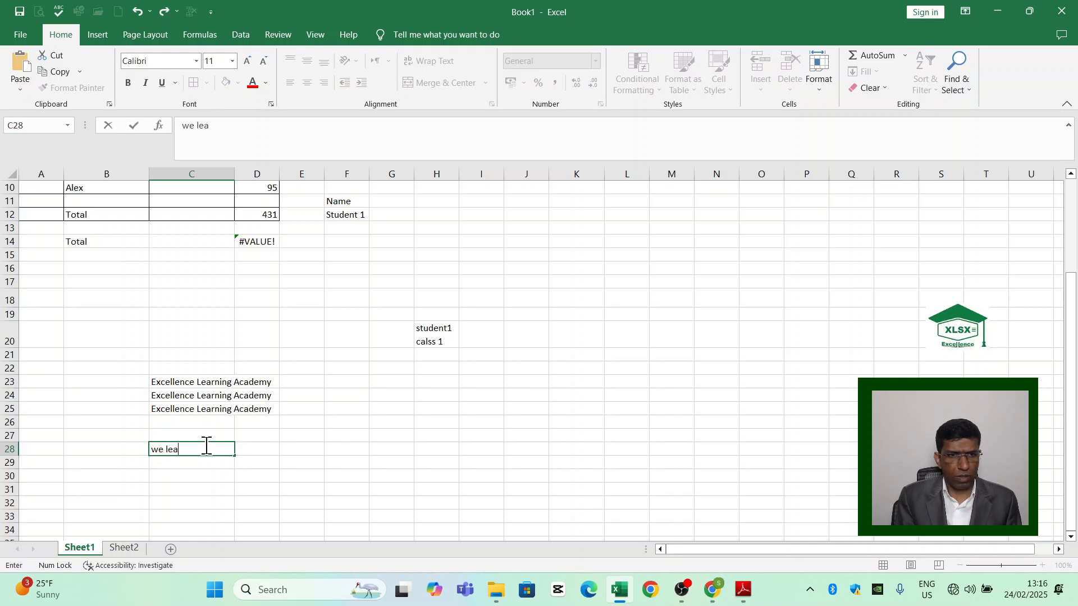
type("rn from")
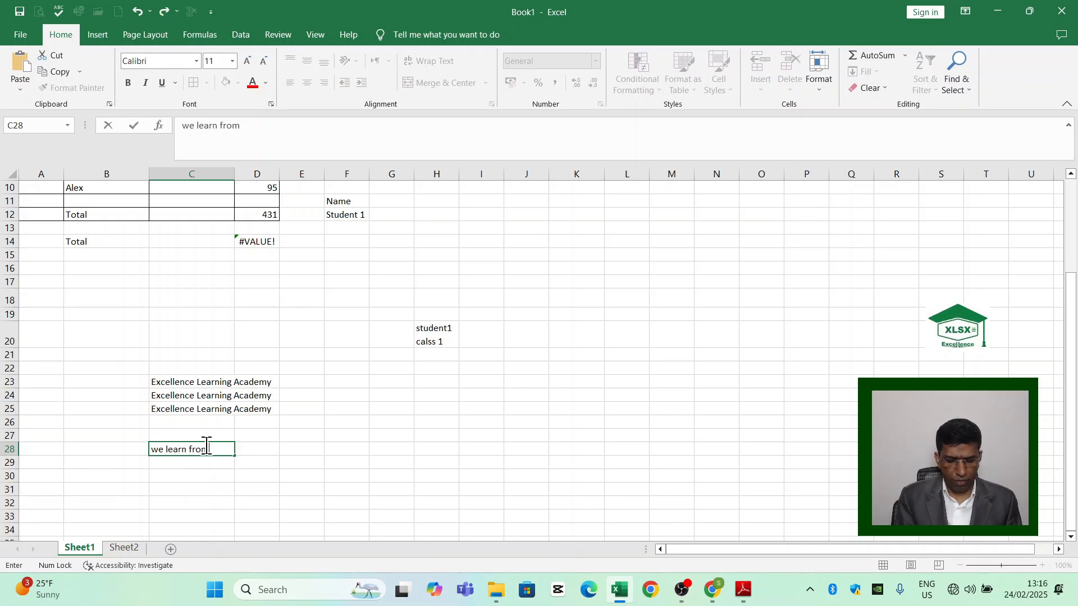
type(" ela")
key("Return")
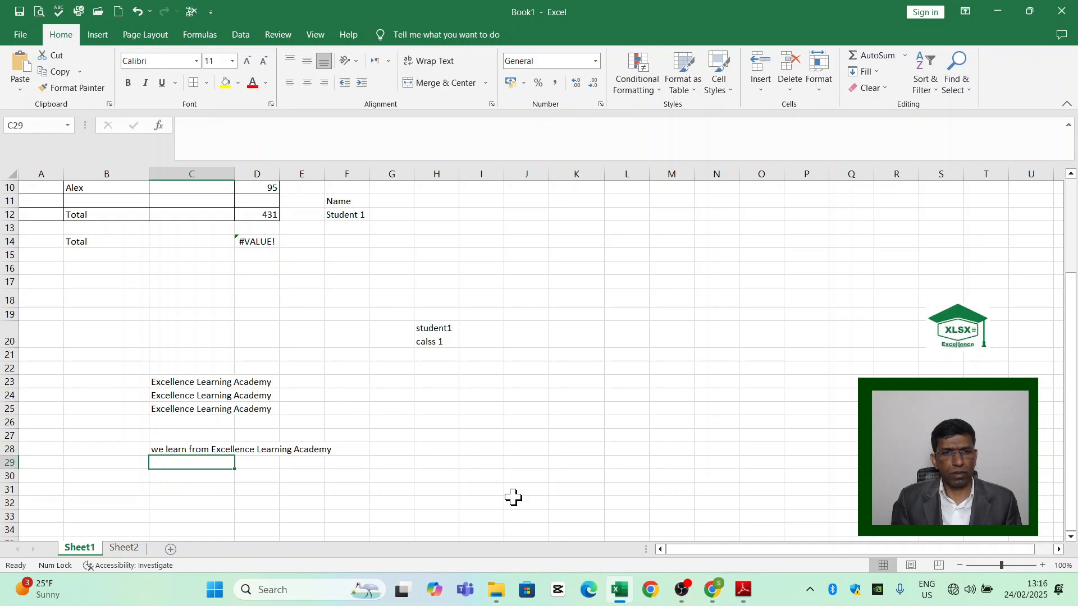
key("Down")
key("Down")
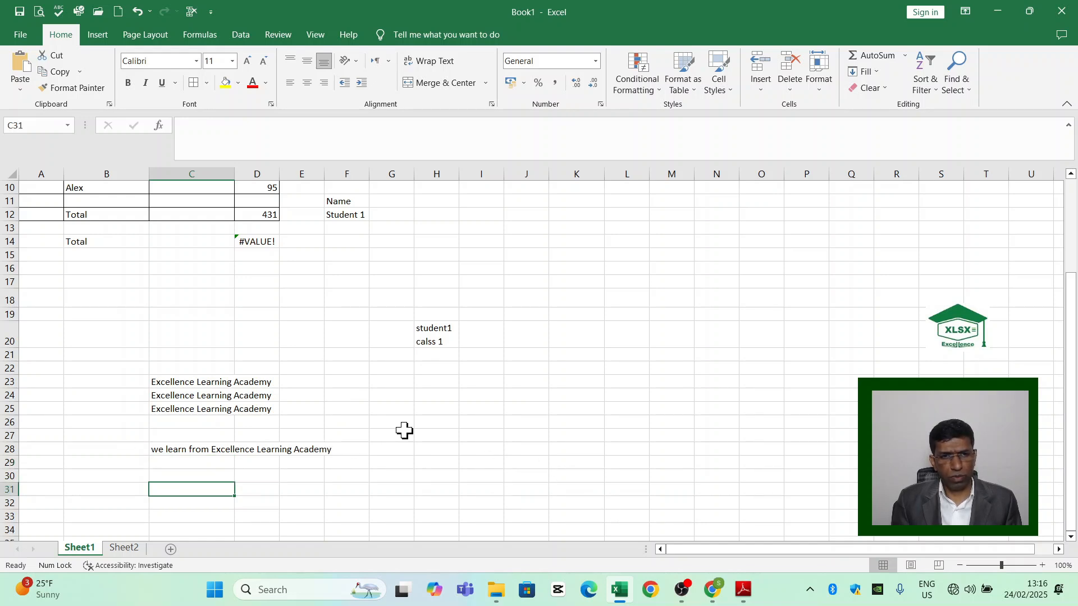
Enter the mixed fractions 4 1/4 in cell C31 and 5 2/4 in cell C32.
type("4")
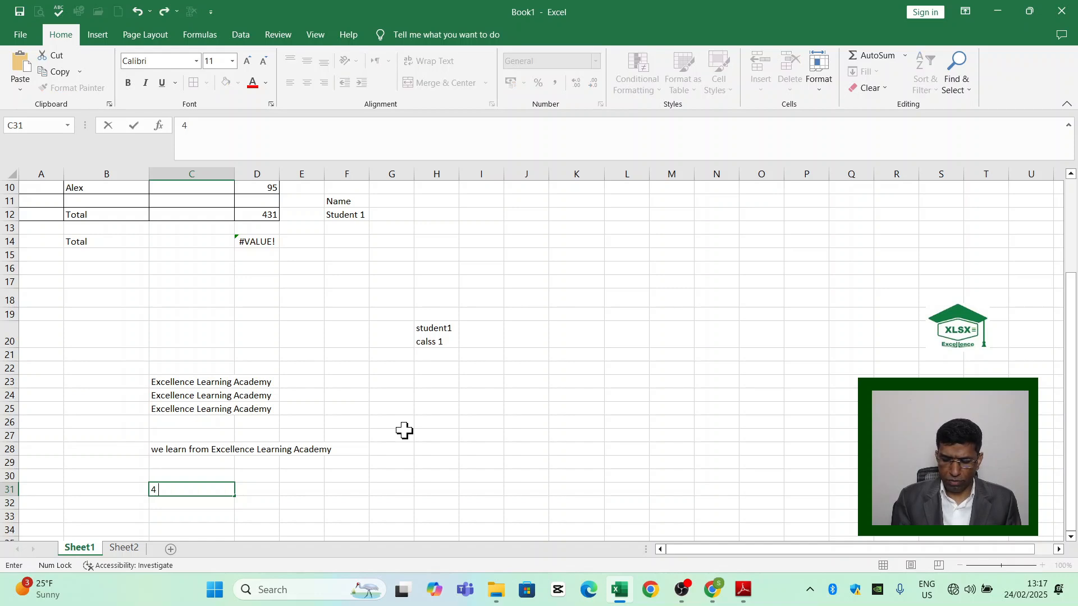
type(" 1/4")
key("Return")
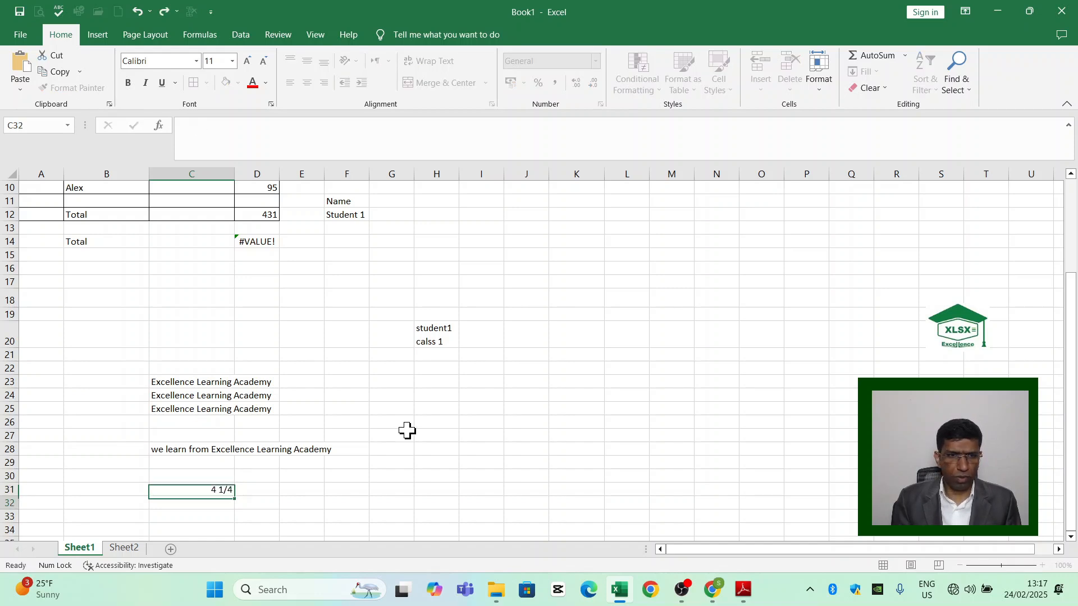
left_click(229, 491)
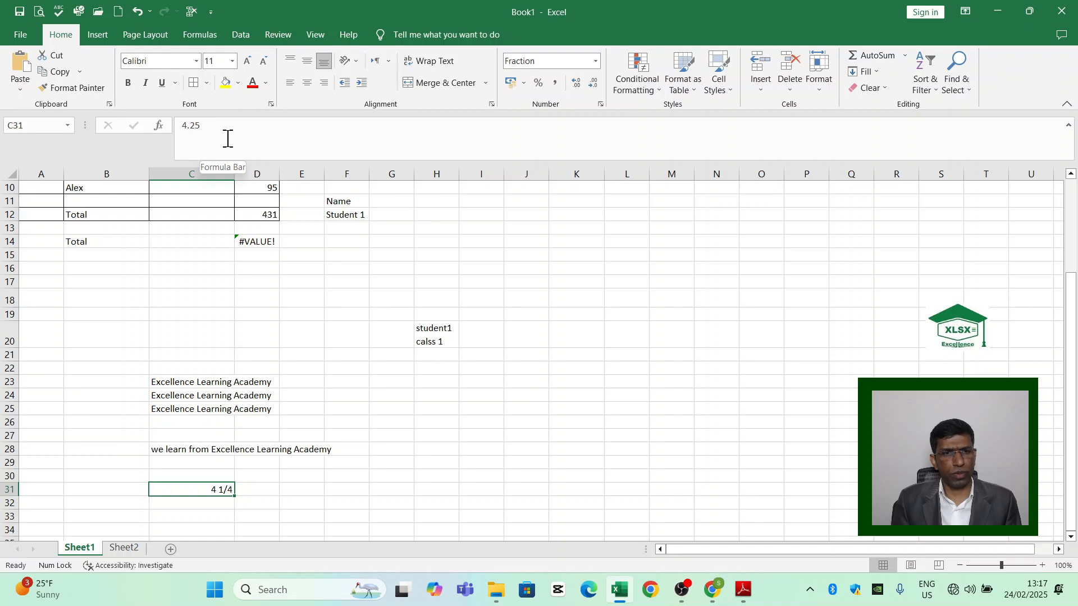
key("Down")
type("5")
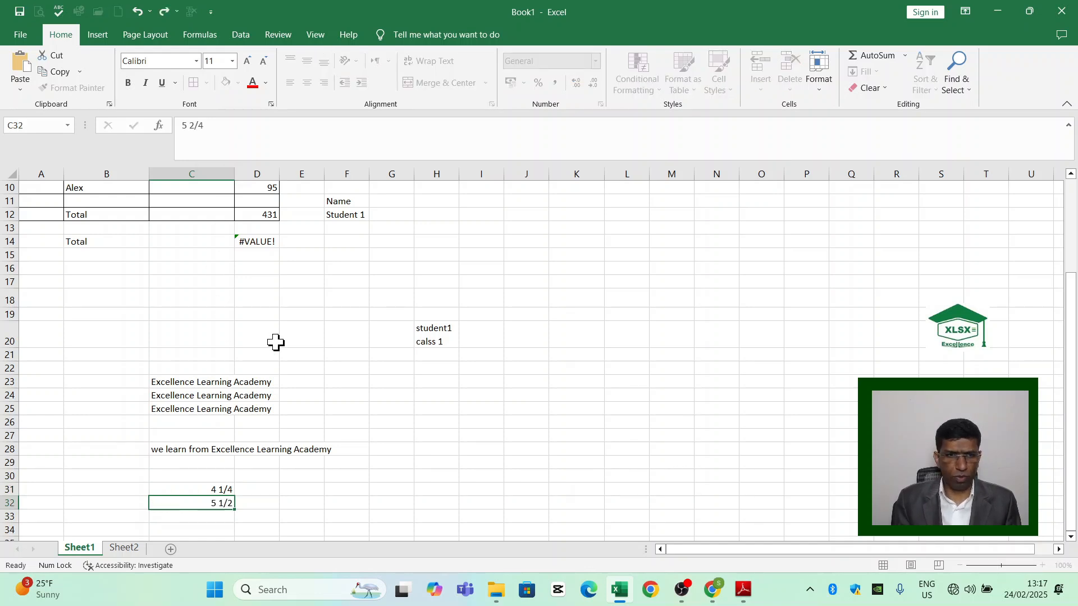
type(" 2/4")
key("ctrl+Return")
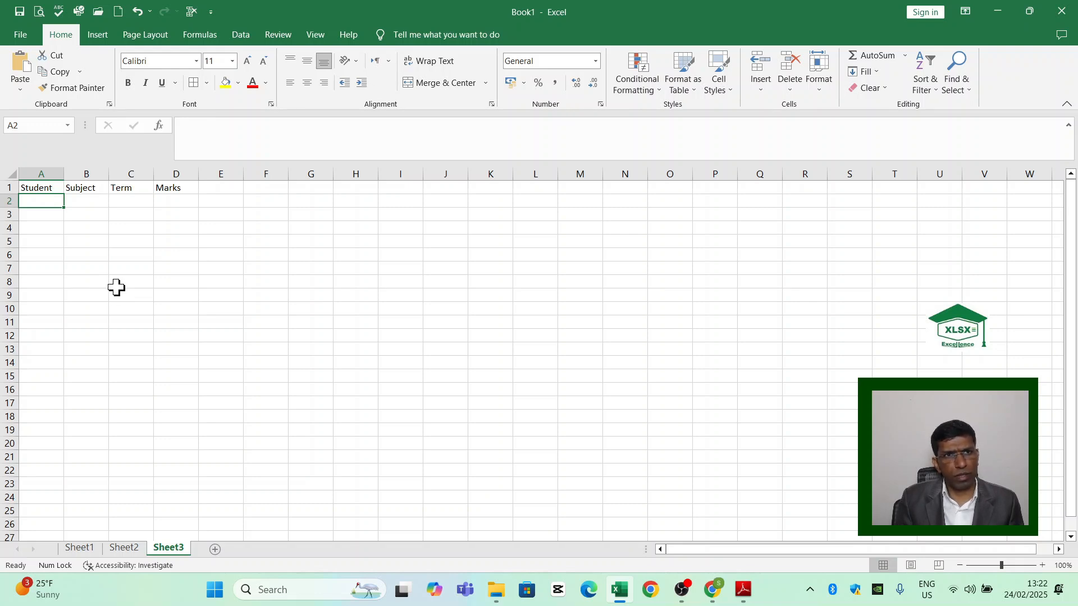
key("Down")
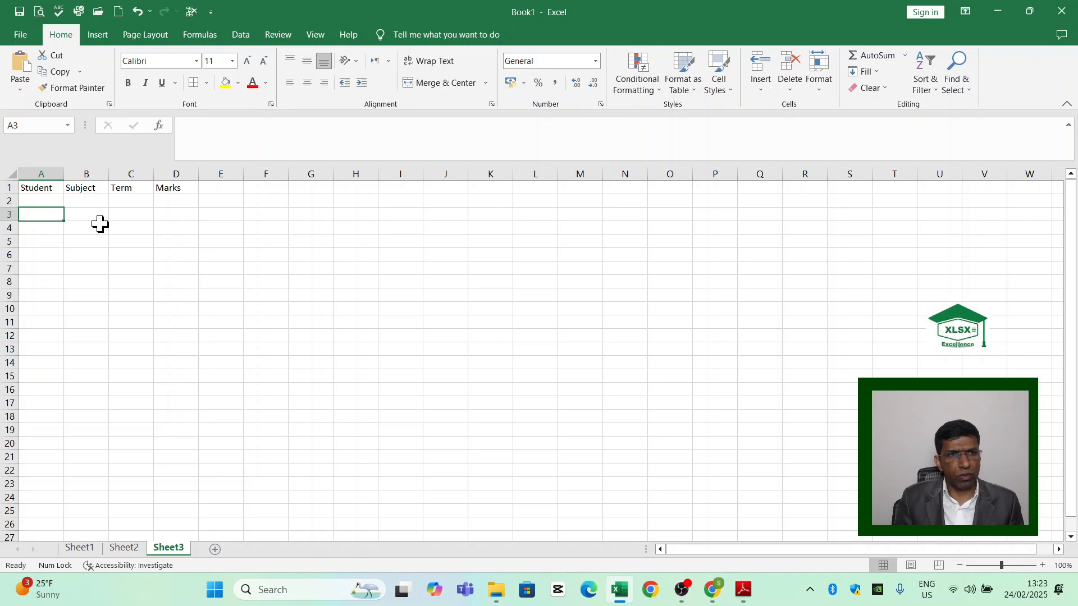
left_click_drag(43, 187, 162, 188)
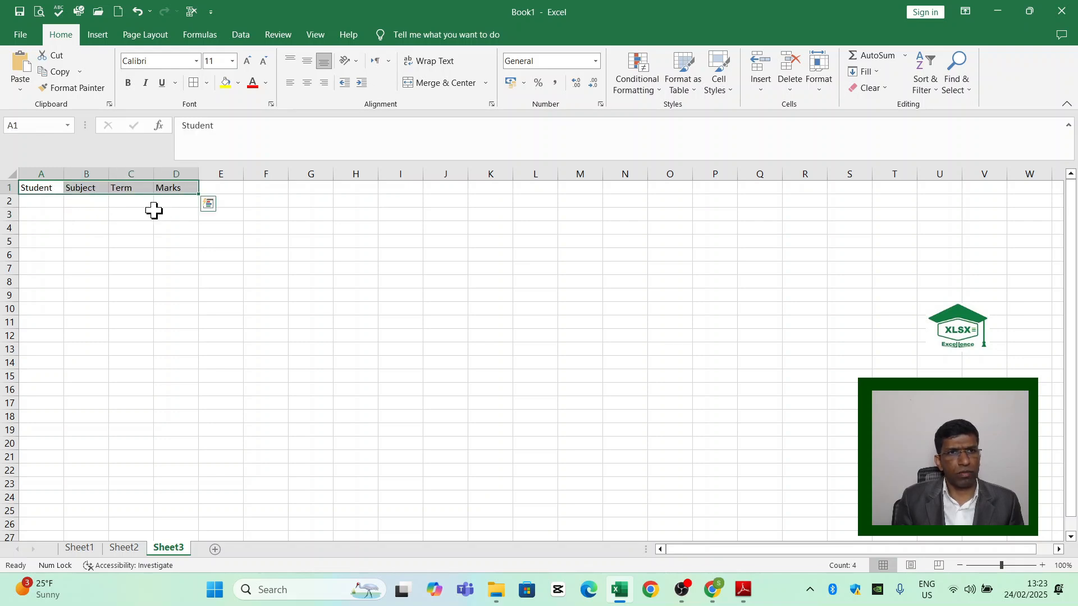
left_click(44, 187)
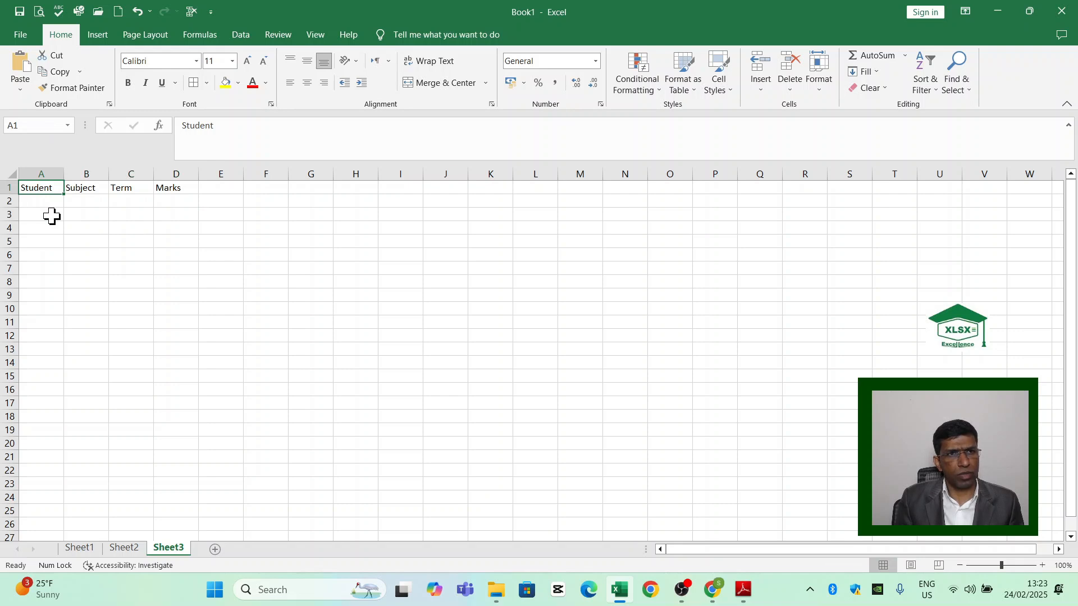
left_click(85, 188)
left_click(121, 187)
left_click(181, 187)
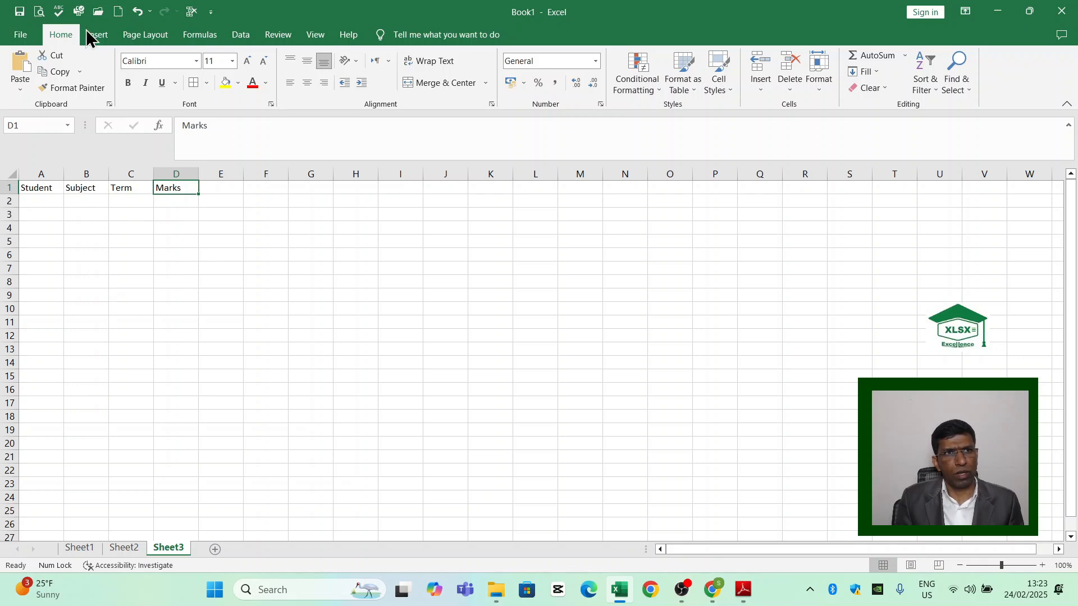
Add the Form command from Commands Not in the Ribbon to the Quick Access Toolbar.
left_click(211, 11)
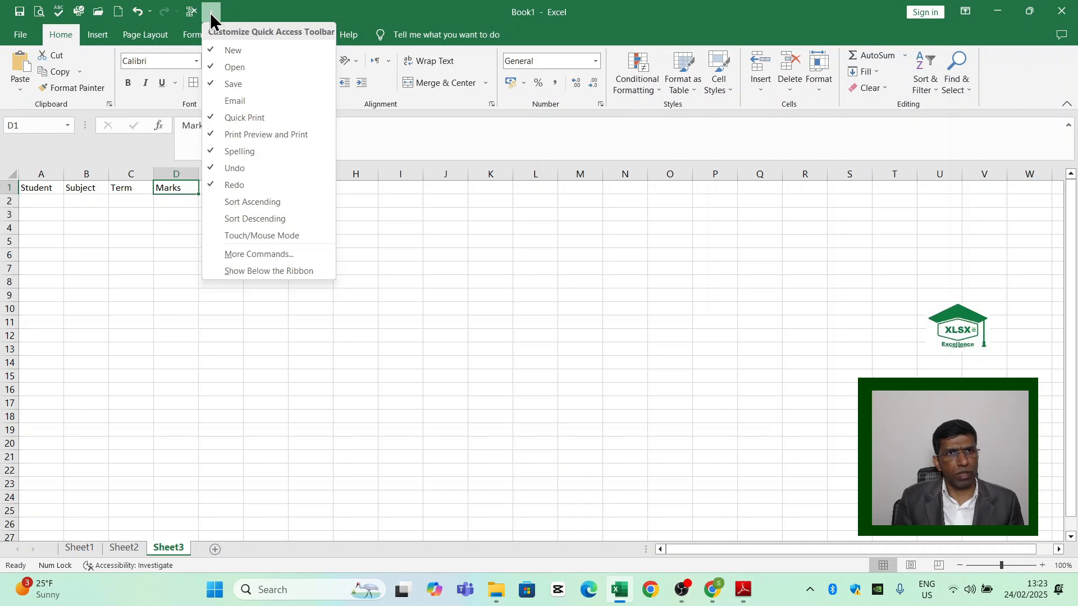
left_click(257, 255)
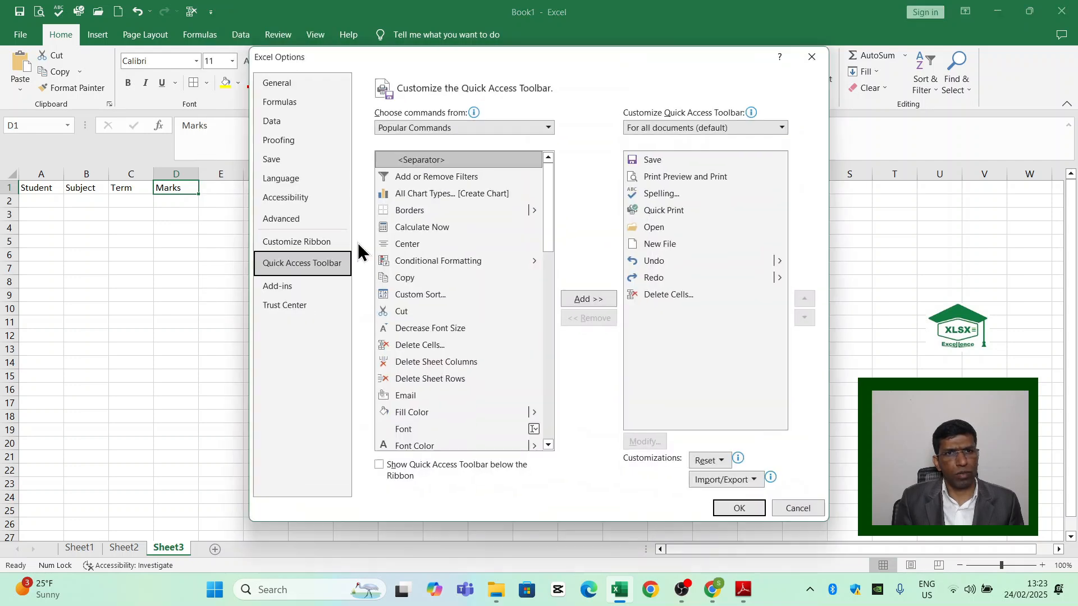
left_click(436, 129)
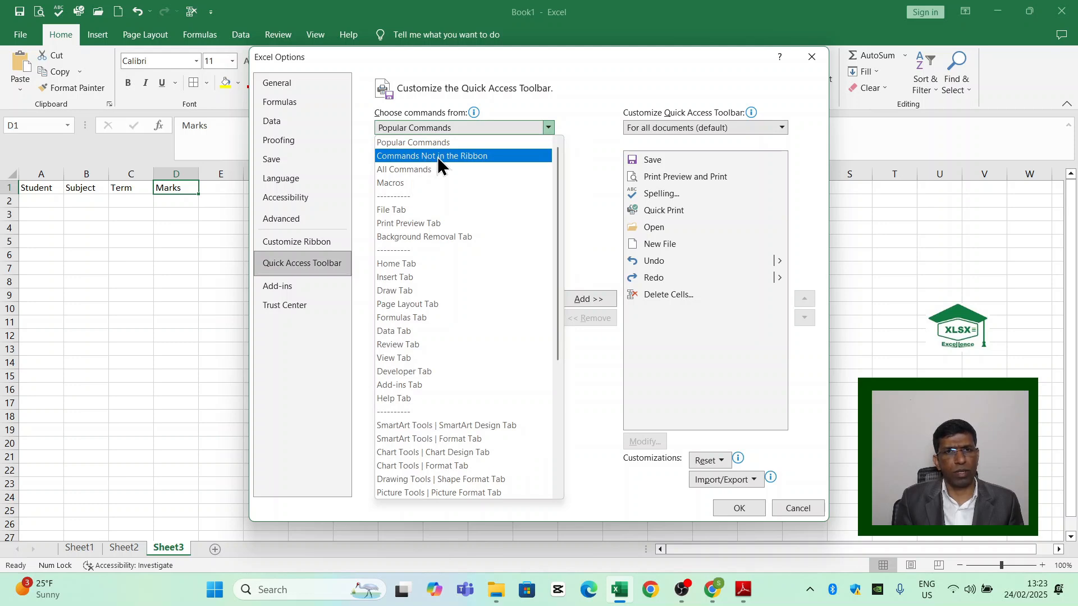
left_click(436, 156)
scroll(512, 292, "down", 6)
scroll(508, 318, "down", 20)
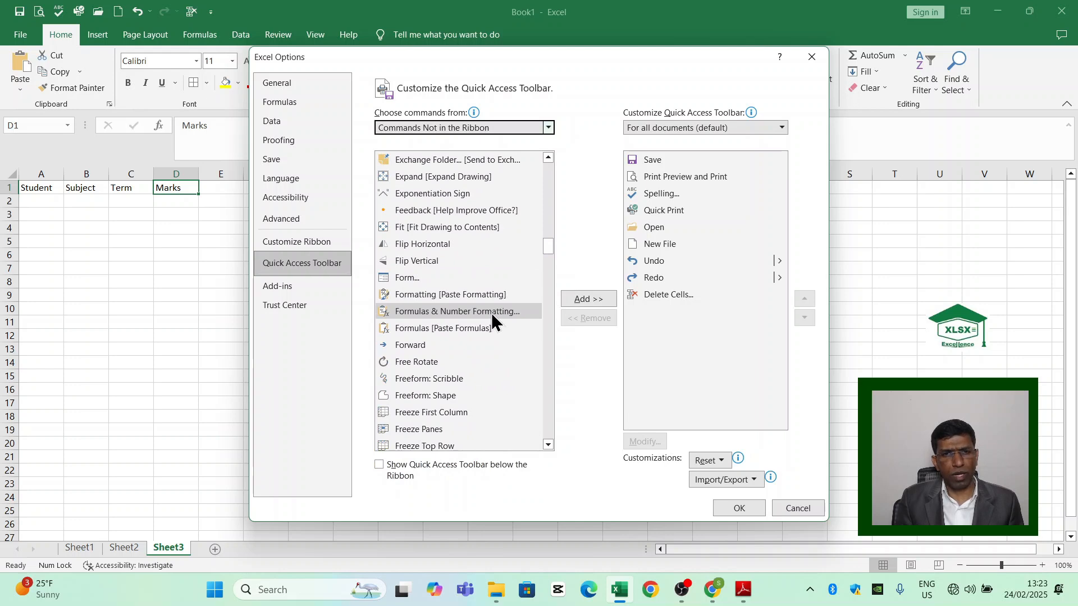
left_click(405, 278)
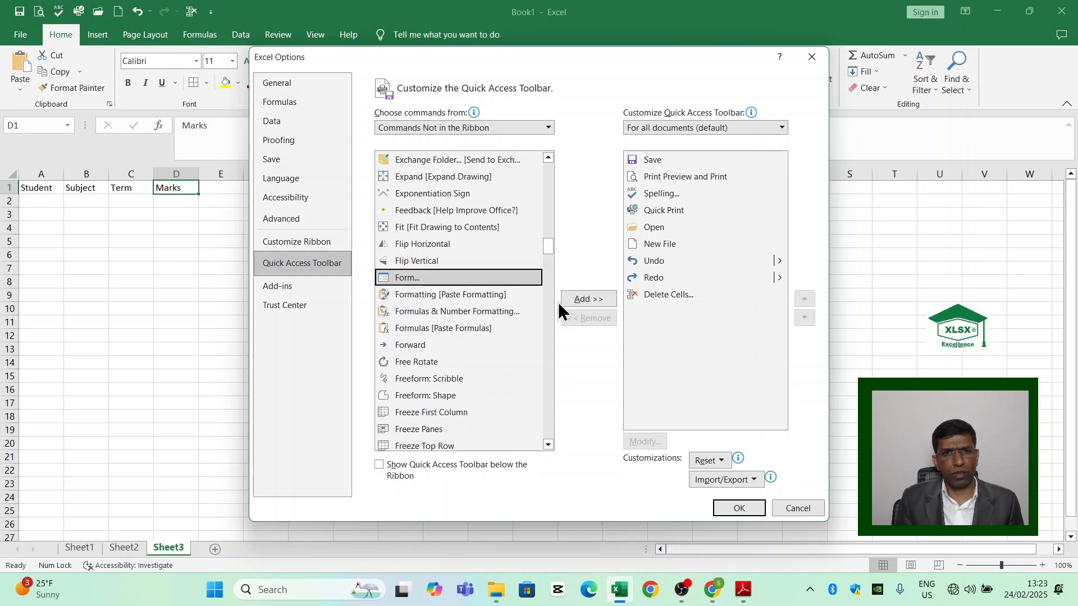
left_click(589, 299)
left_click(740, 508)
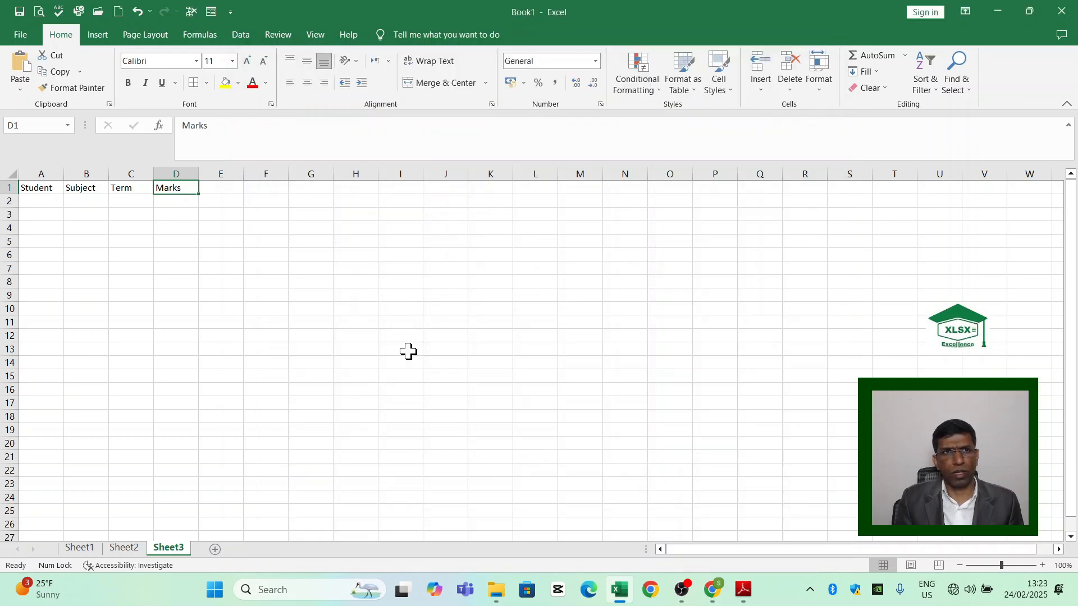
Open the data form for the headers in A1:D1, using the first row as column labels.
left_click_drag(50, 188, 163, 190)
left_click(213, 17)
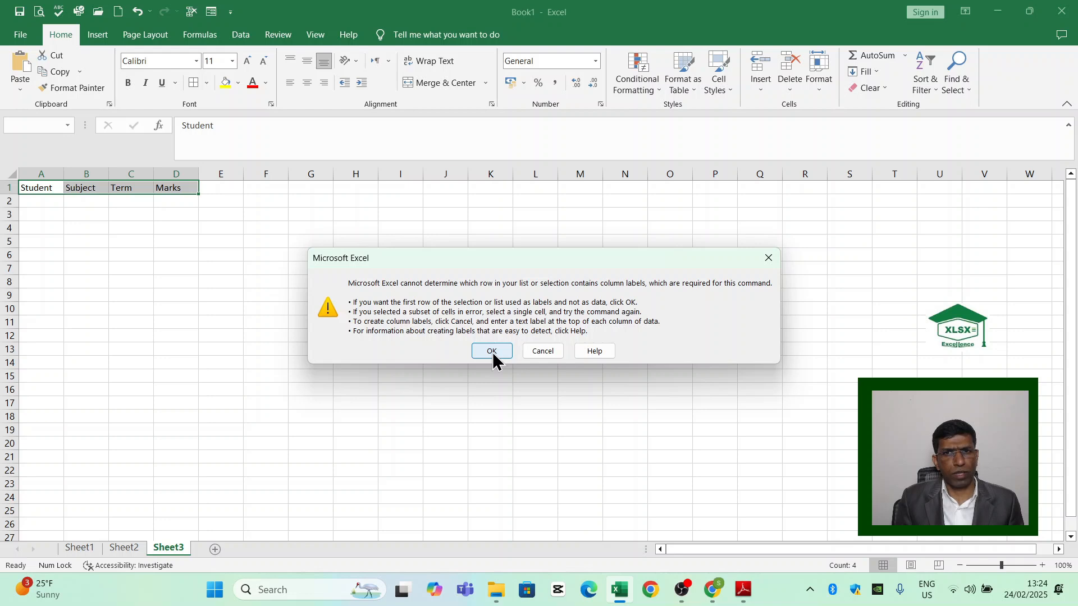
left_click(491, 351)
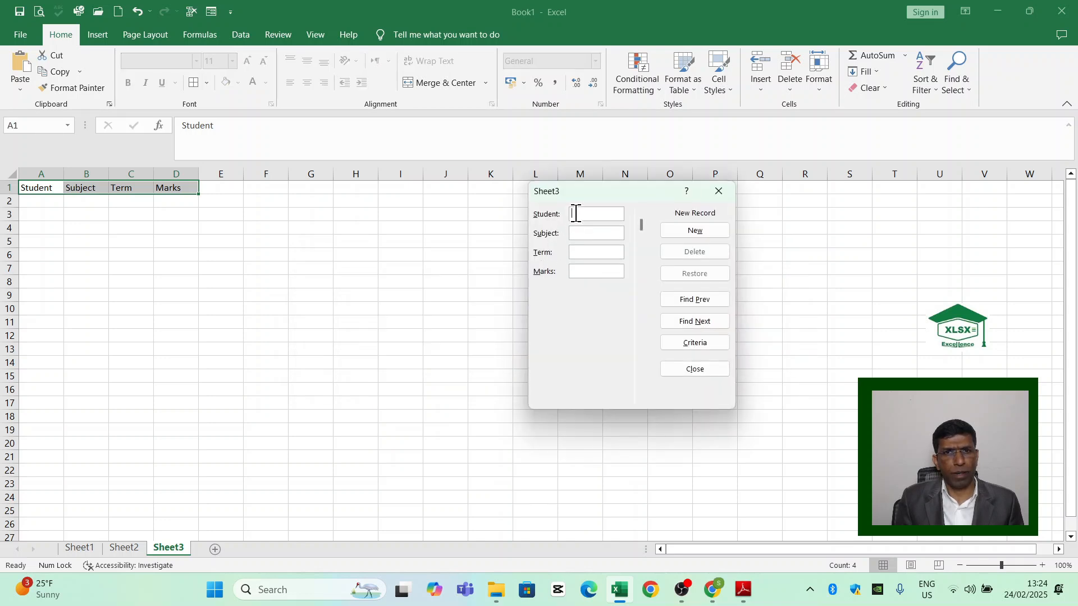
Add two records through the form: Student 1, Maths, term 1, marks 78; and Student 2, English, term 2, marks 85.
type("Student 1")
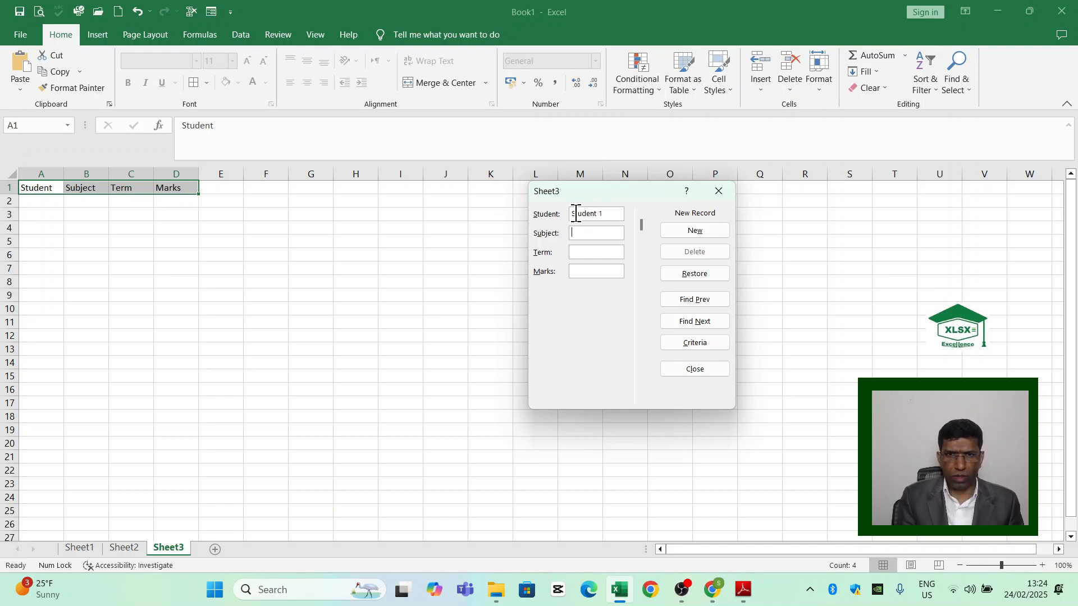
type("Maths")
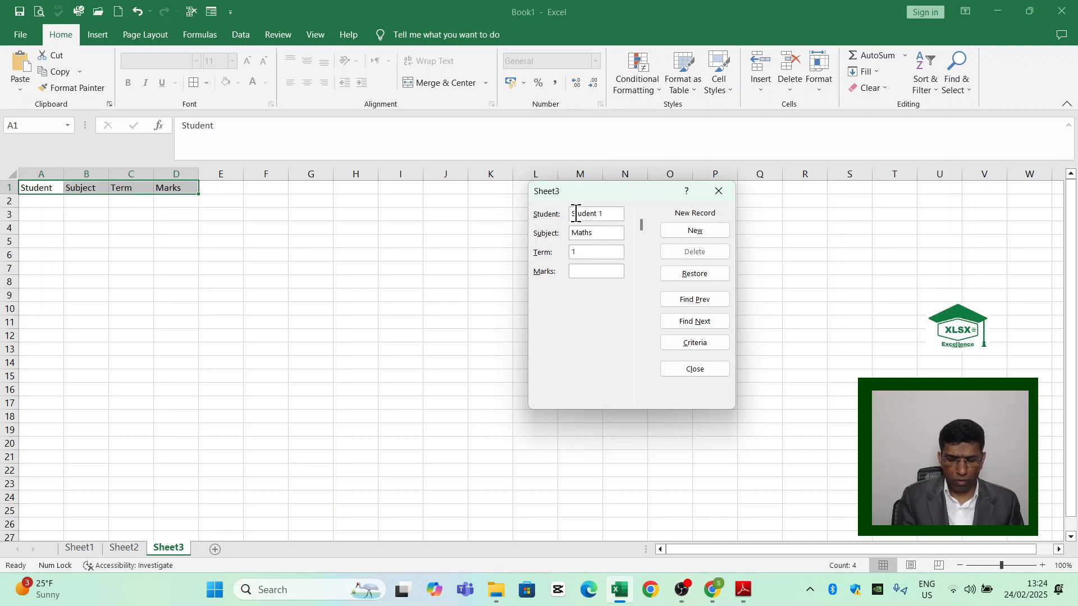
left_click(672, 232)
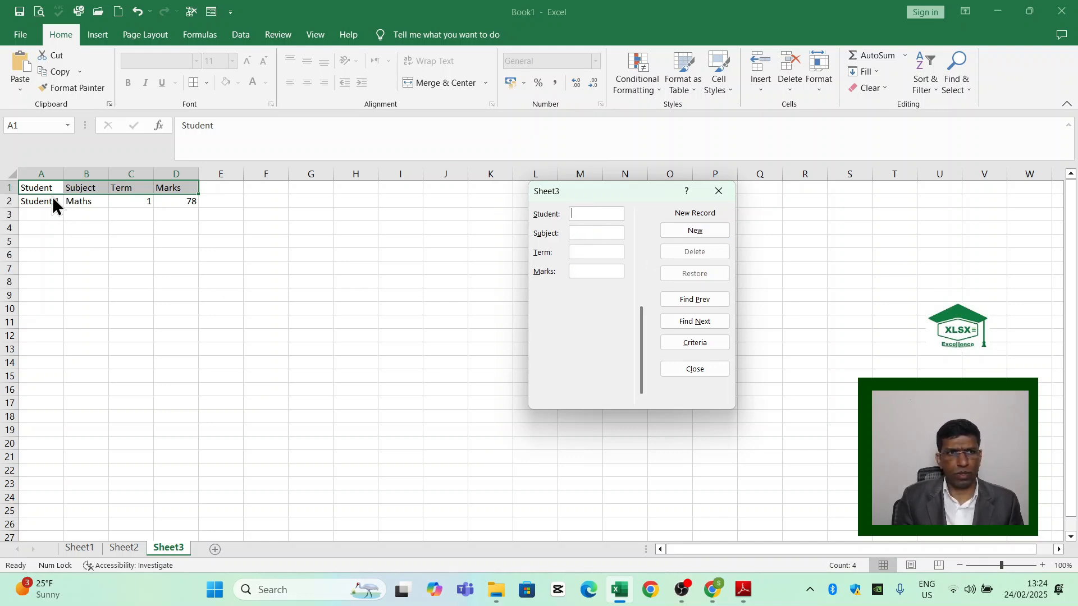
left_click(610, 216)
type("Student 2")
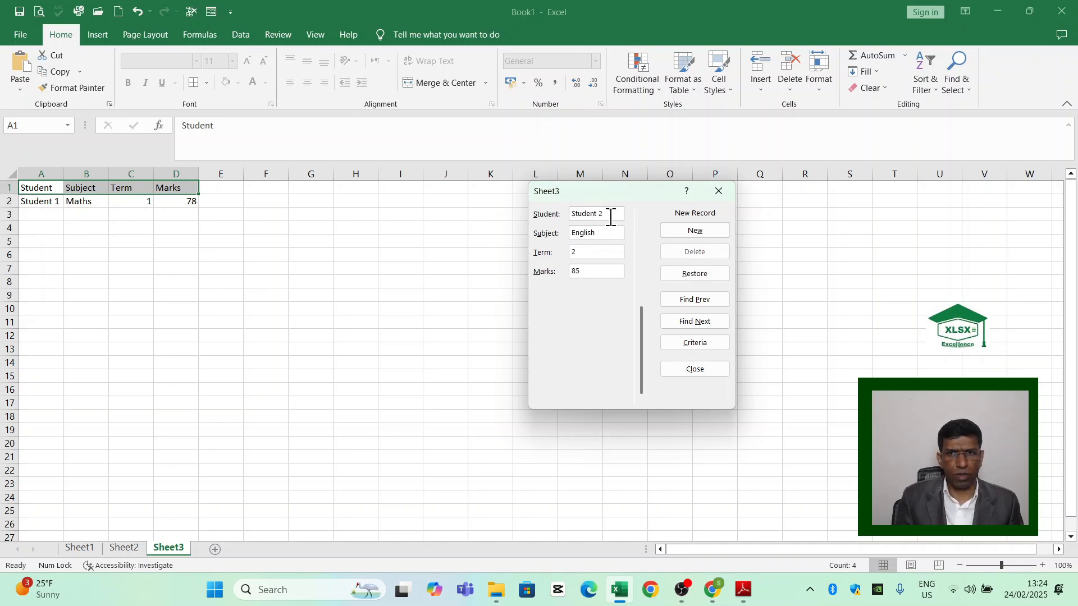
left_click(679, 232)
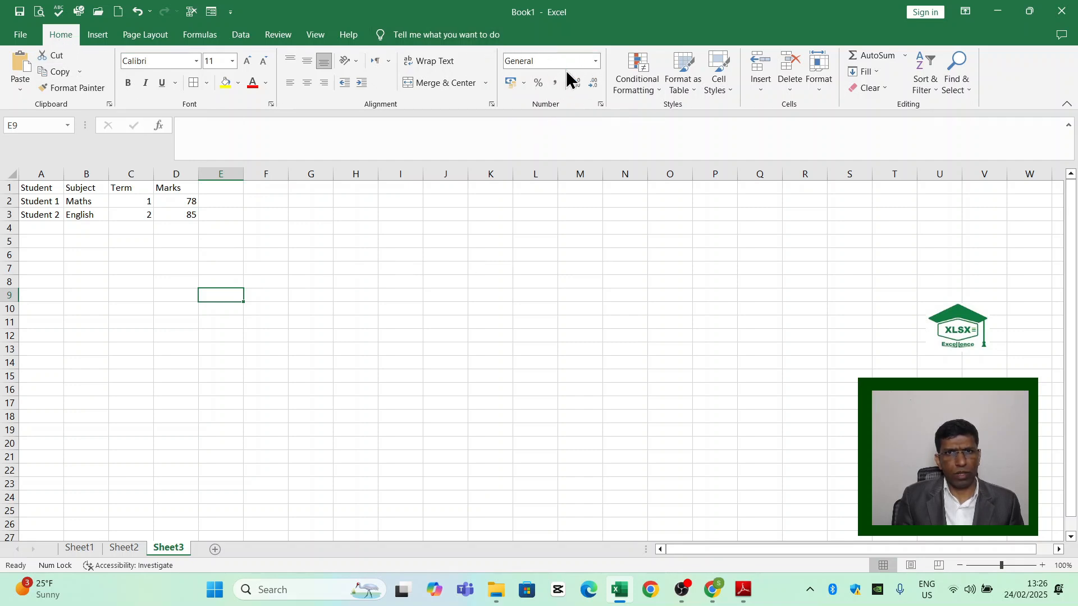
Apply the General number format to cell E9 and enter 12345 in it.
left_click(594, 61)
left_click(595, 62)
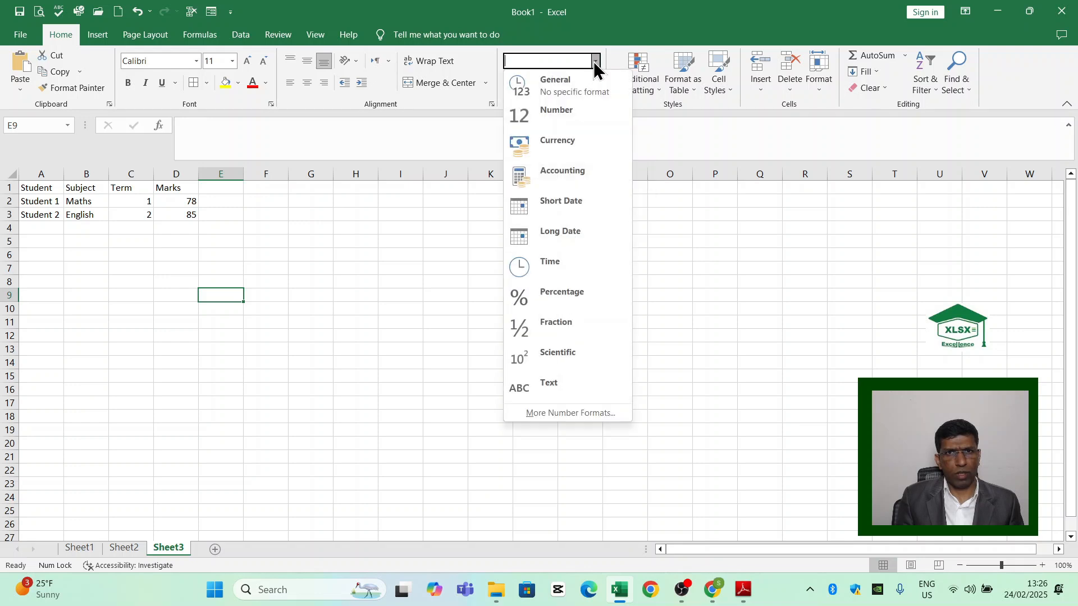
left_click(567, 89)
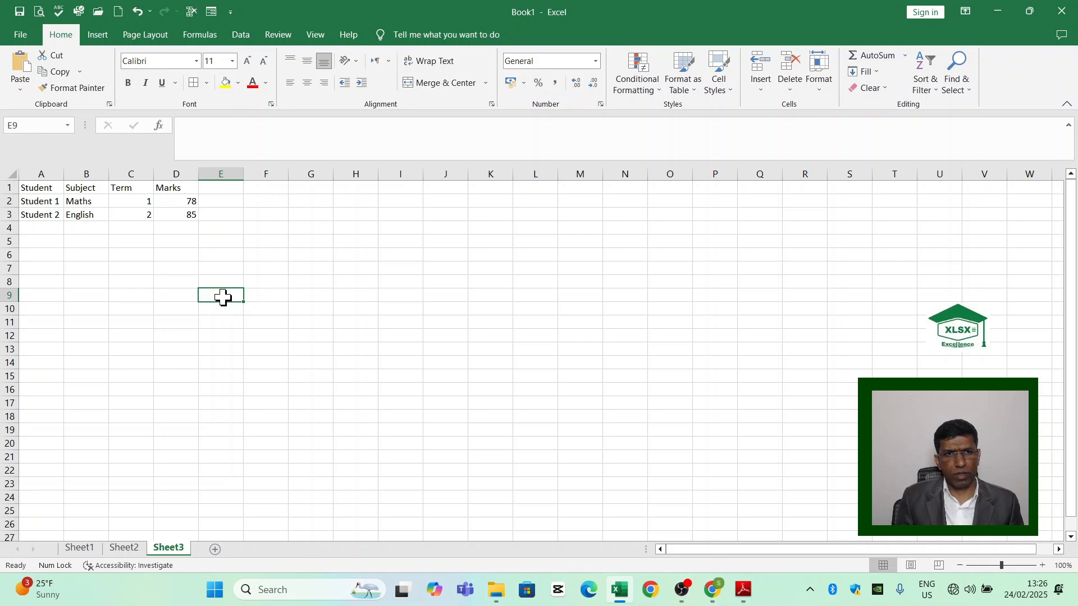
type("123")
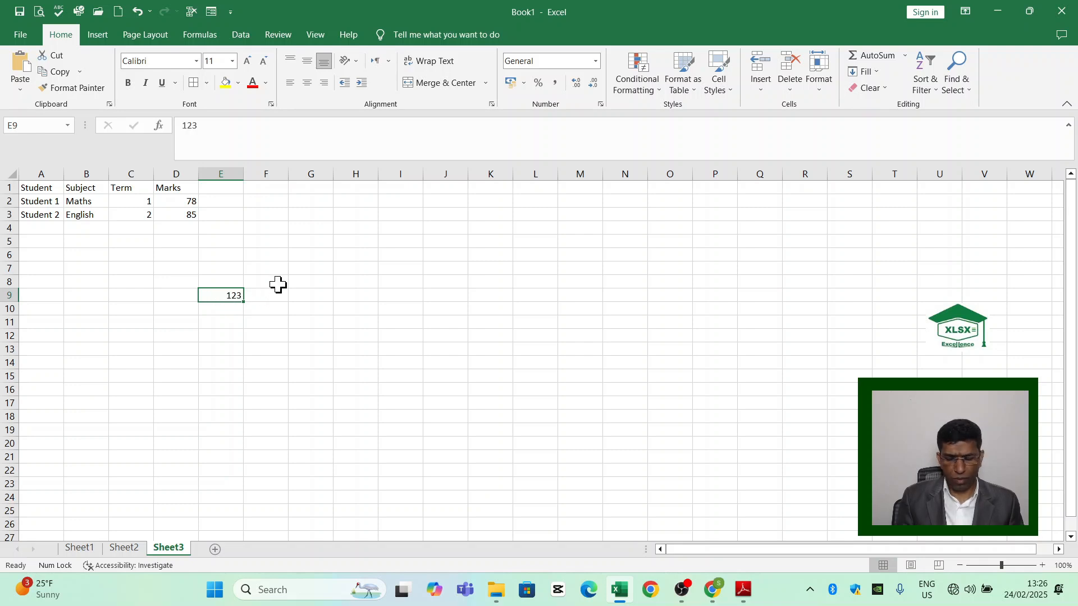
type("45")
key("Return")
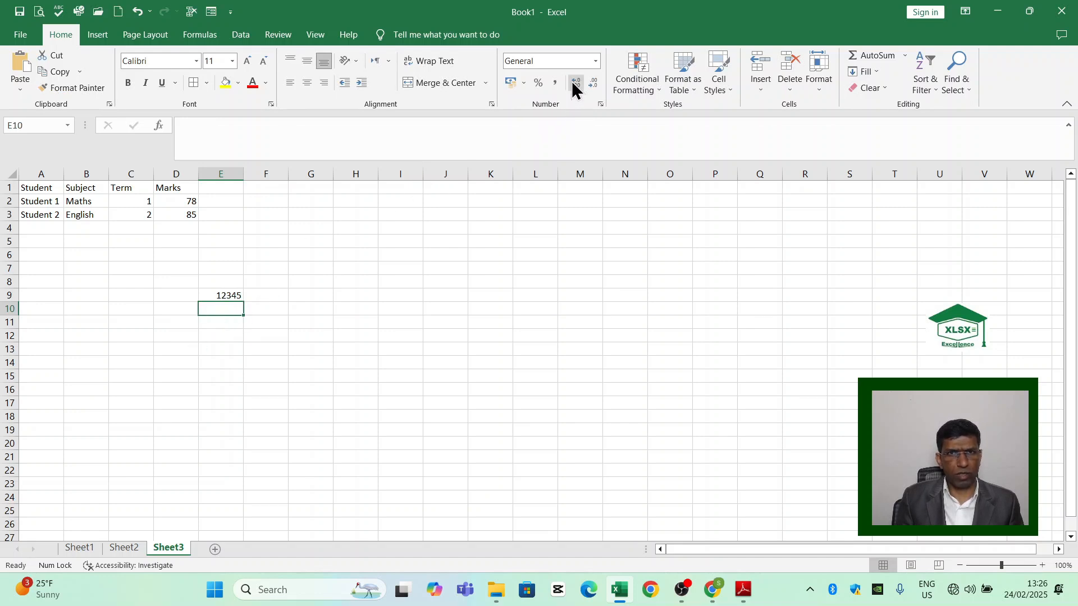
Apply the Number format to cell E10 and enter 12345 in it.
left_click(593, 61)
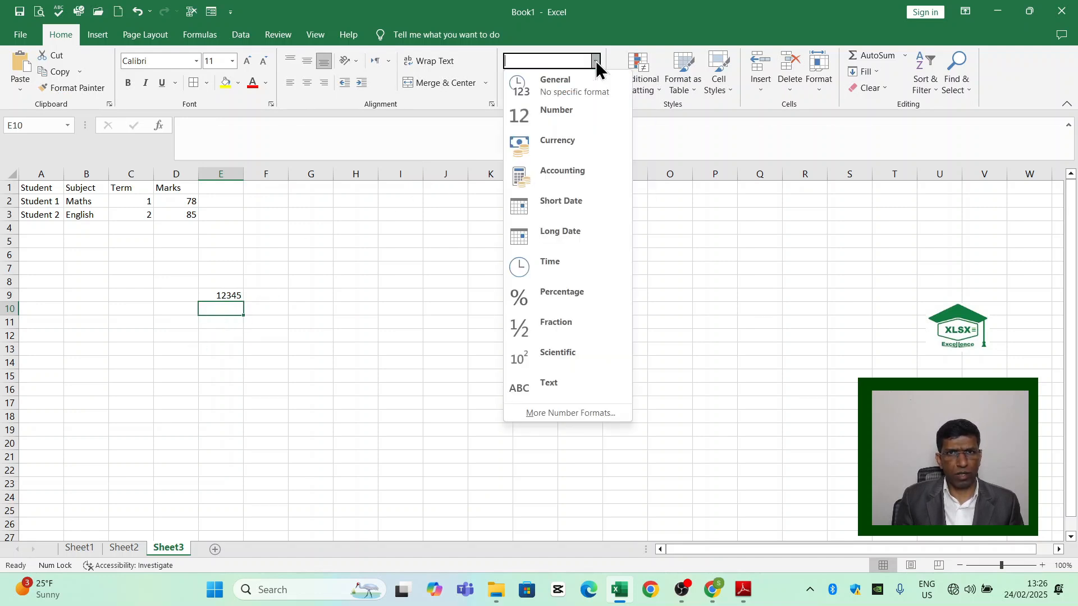
left_click(578, 112)
type("12345")
key("Return")
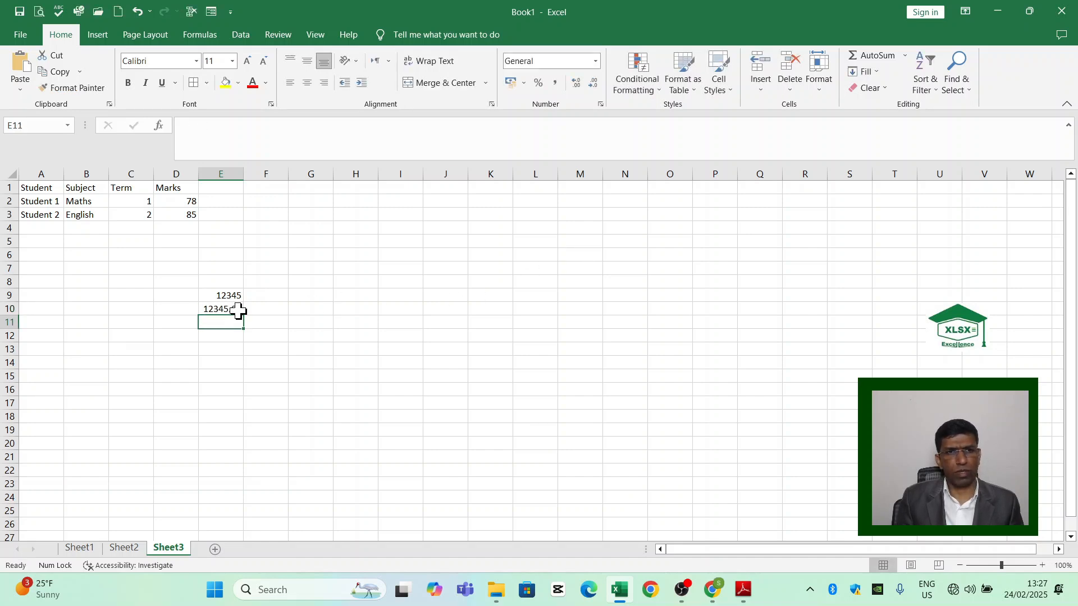
Apply the Currency format to cell E11 and enter 12345 in it.
left_click(596, 61)
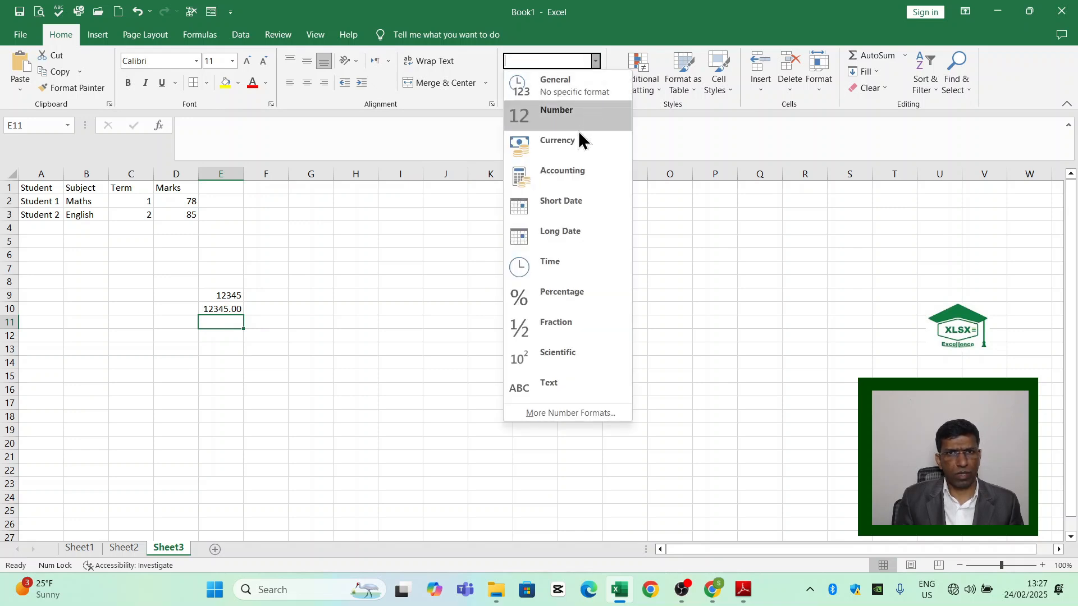
left_click(569, 144)
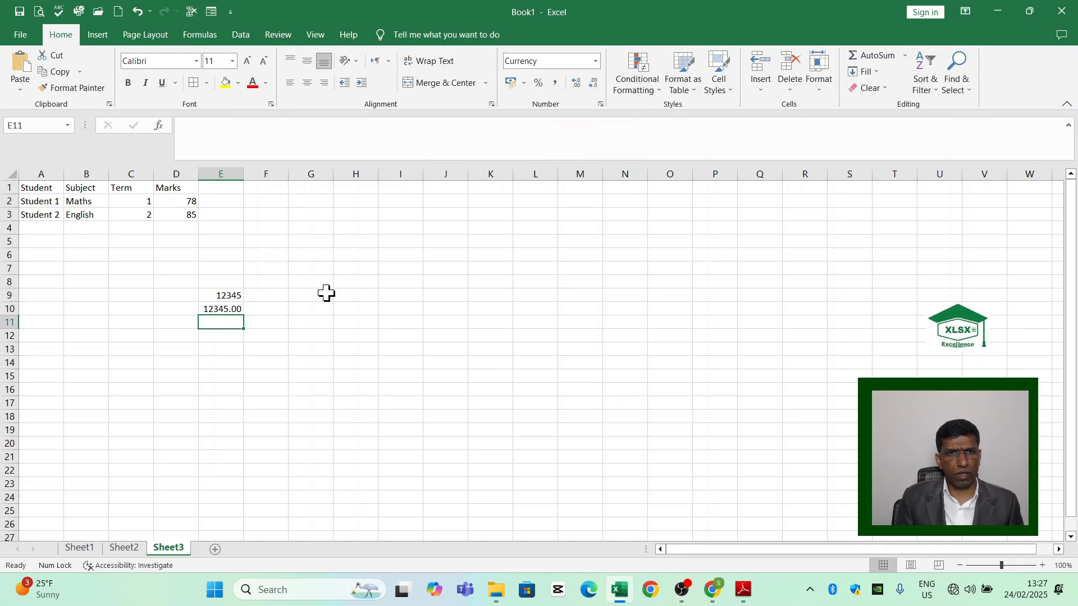
type("12345")
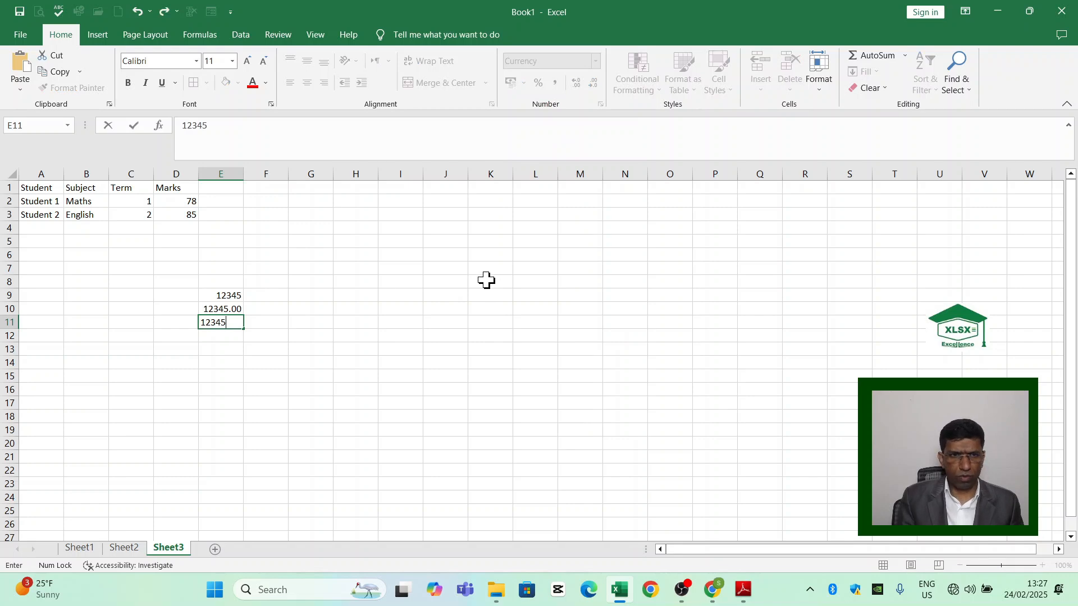
key("Return")
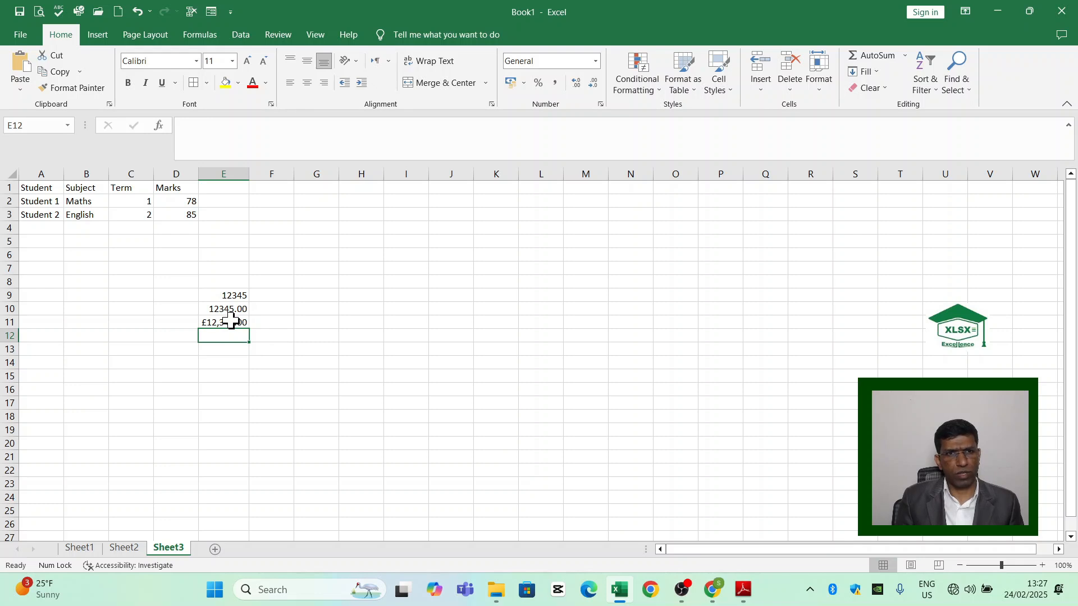
Apply the Short Date format to cell E12 and enter the date 1-1-2025.
left_click(596, 59)
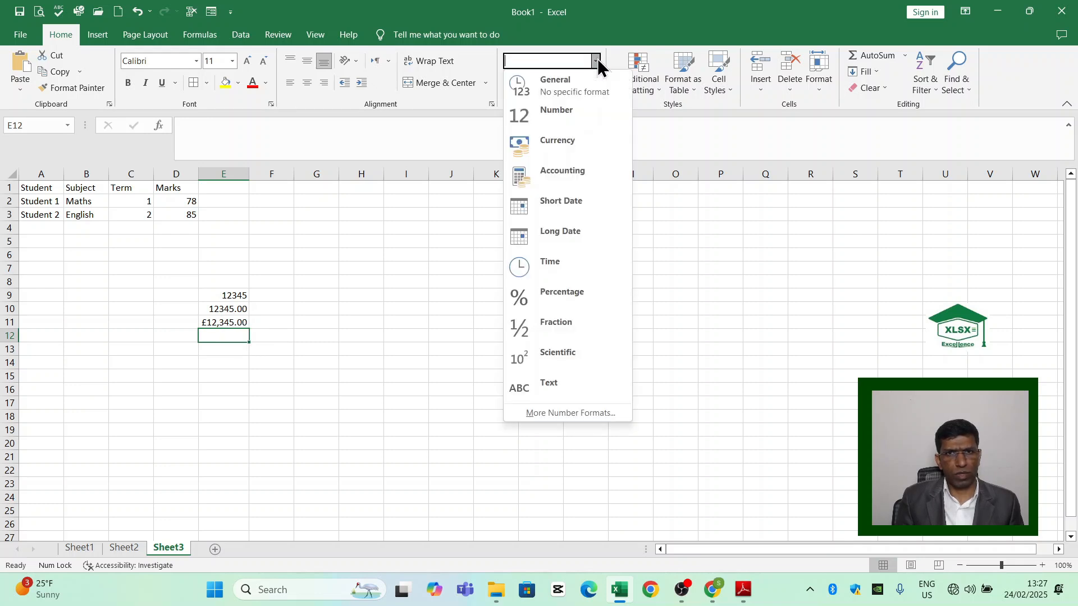
left_click(584, 213)
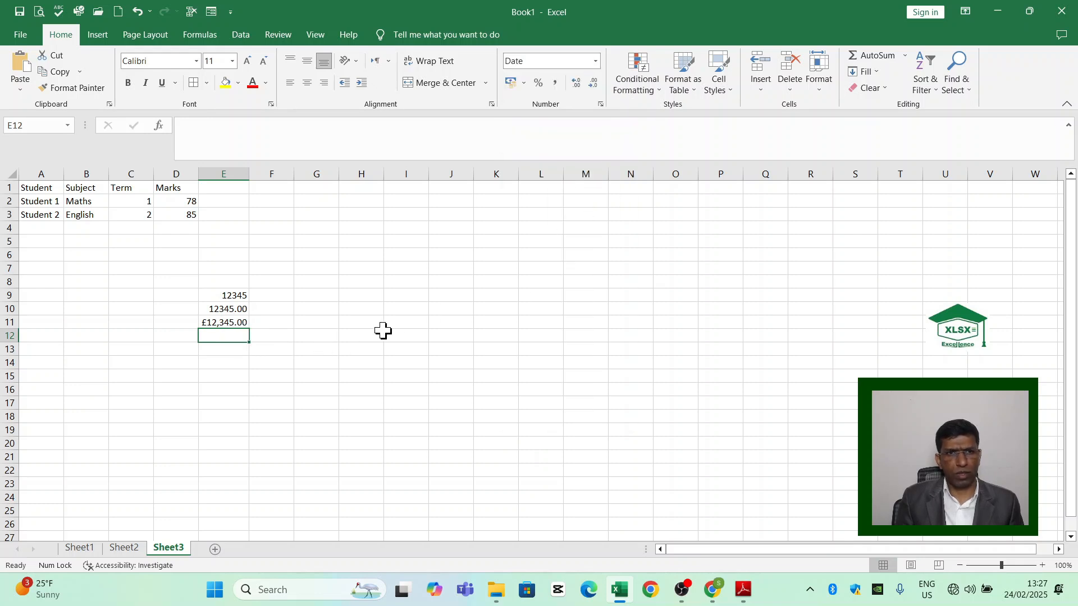
type("1-1-2025")
key("Return")
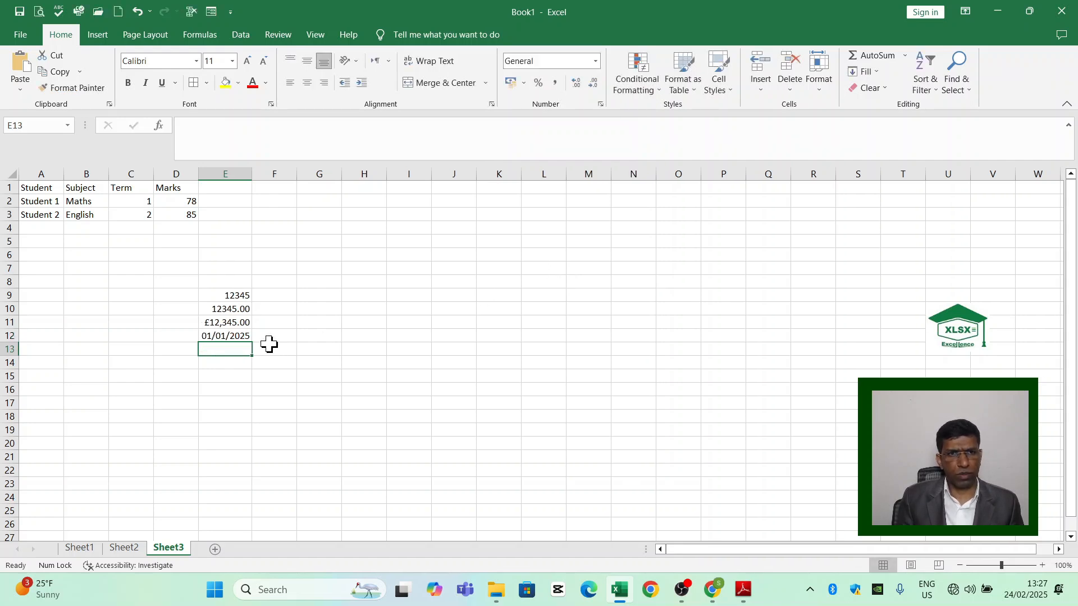
Apply the Long Date format to cell E13 and enter the date 1-1-2025.
left_click(217, 337)
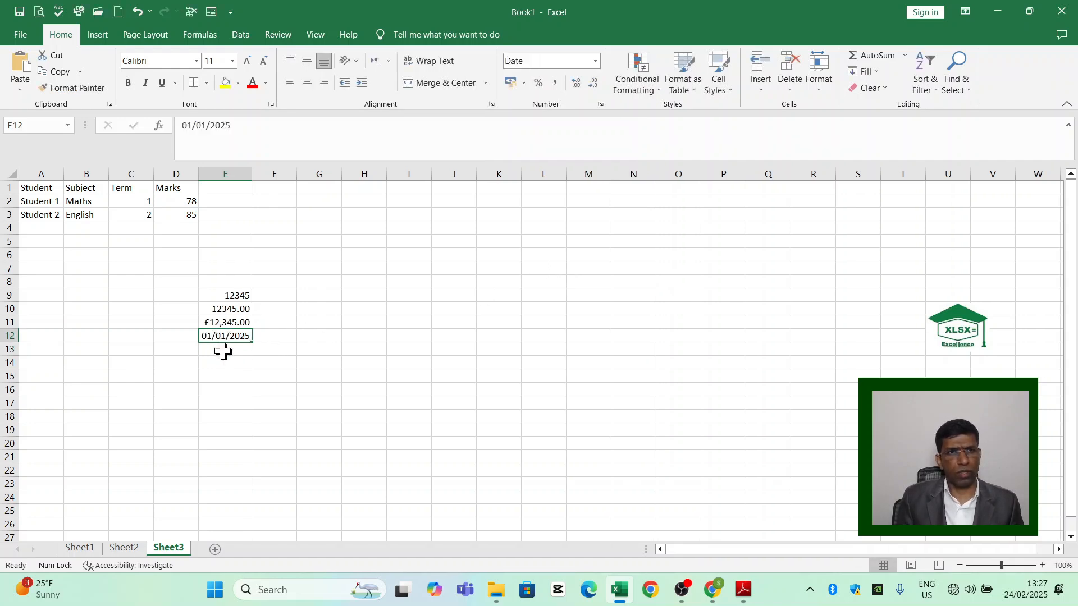
left_click(221, 351)
left_click(595, 61)
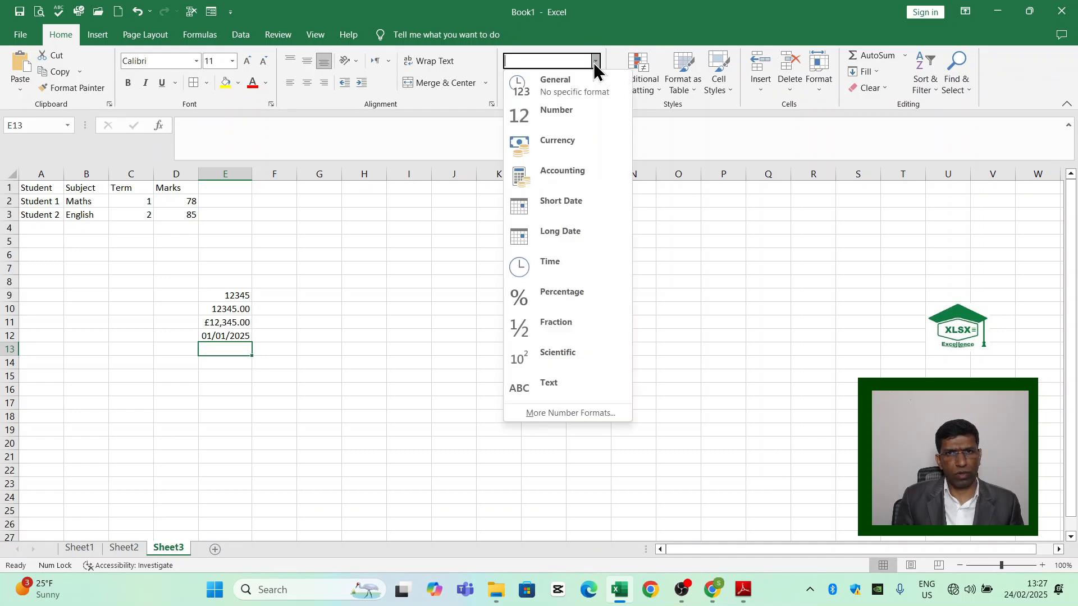
left_click(570, 233)
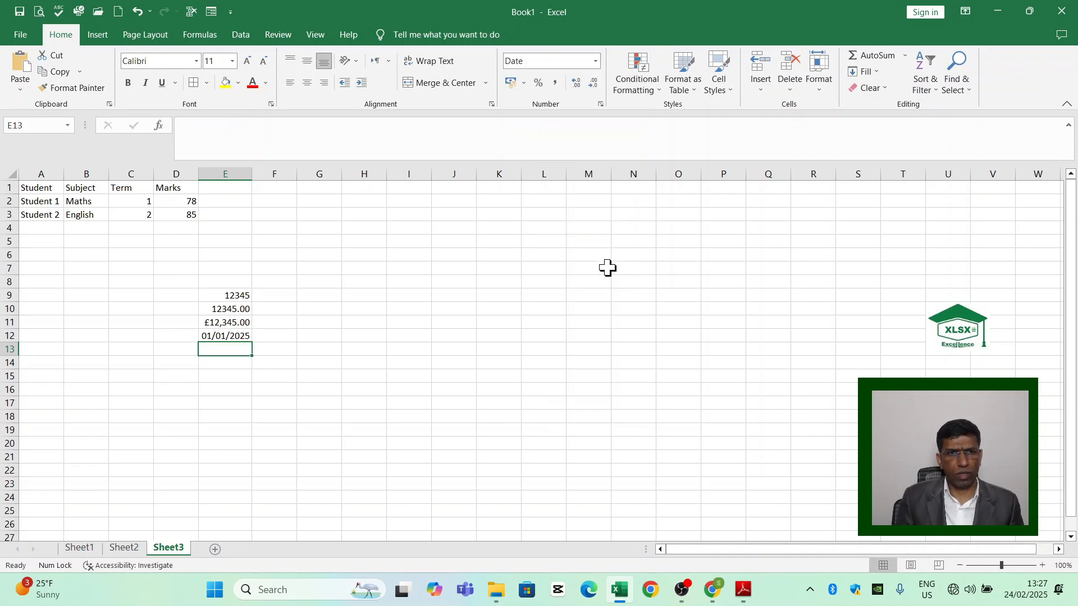
type("1-1-2025")
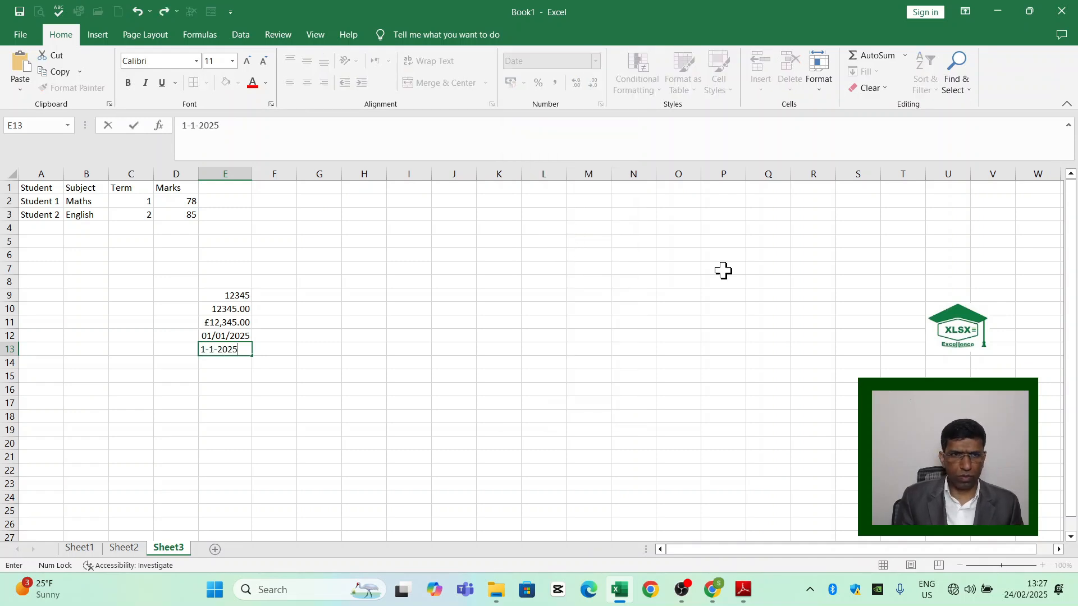
key("Return")
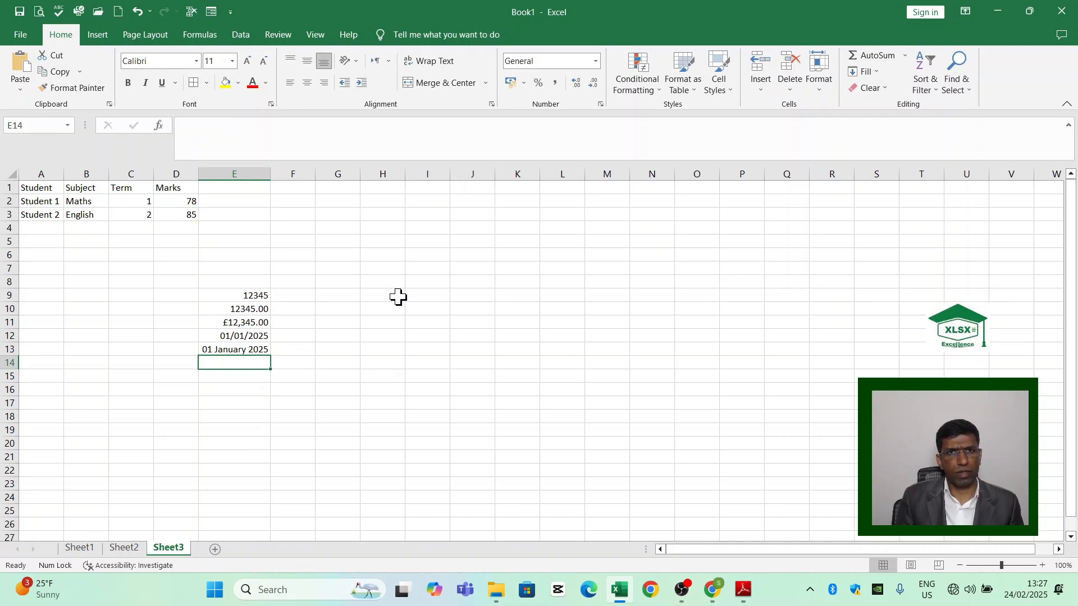
Apply the Time format to cell E14 and enter 1:25 in it.
left_click(593, 62)
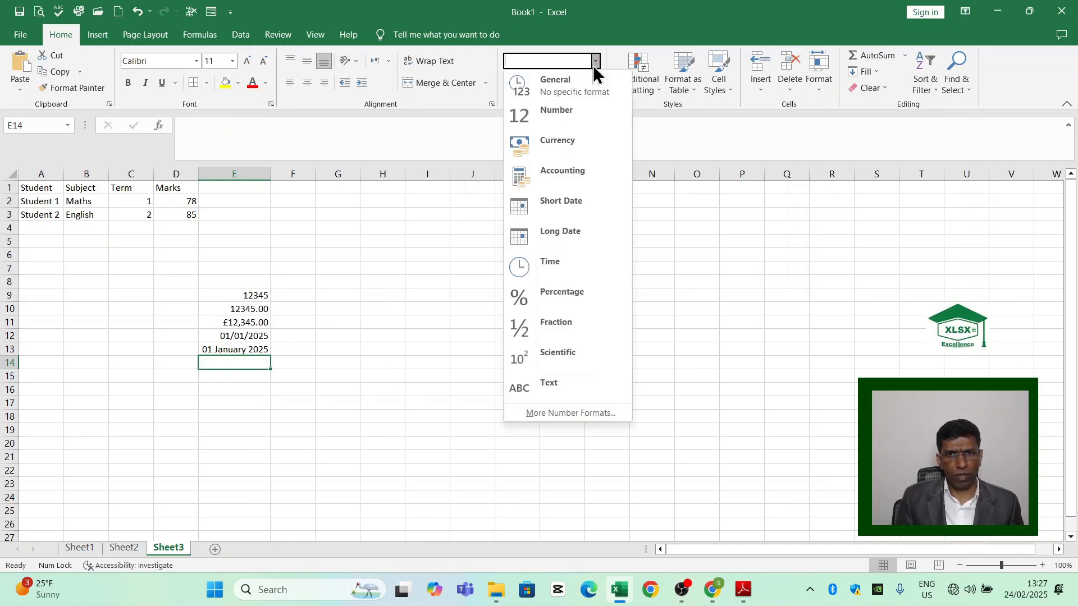
left_click(550, 265)
type("1:25")
key("Return")
left_click(246, 362)
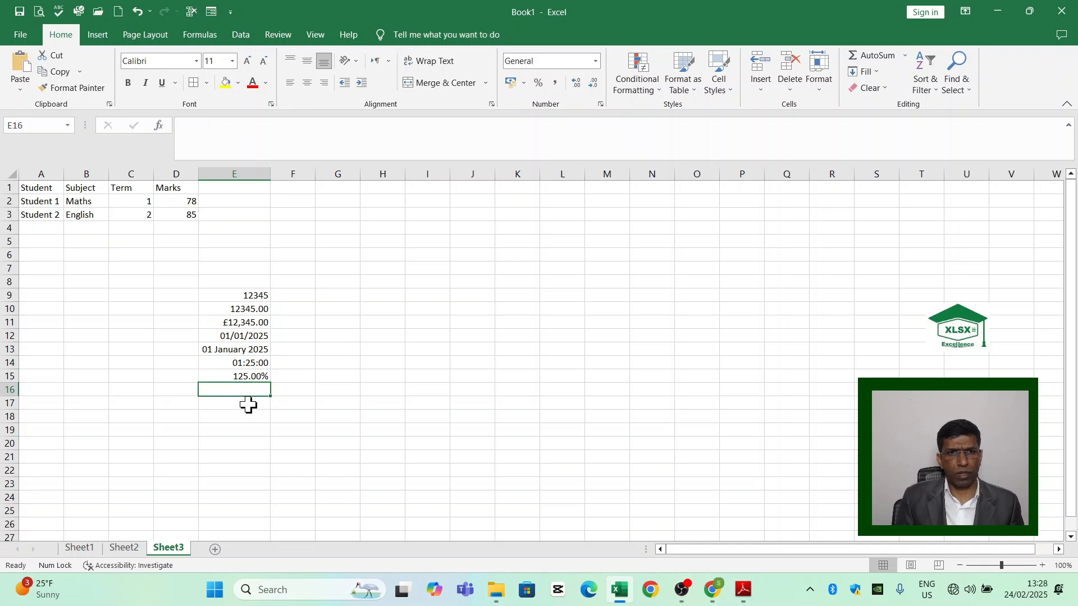
Go through the Number, Currency, Accounting, Date and Time format categories for cell E17 and apply Percentage with 2 decimal places.
left_click(248, 405)
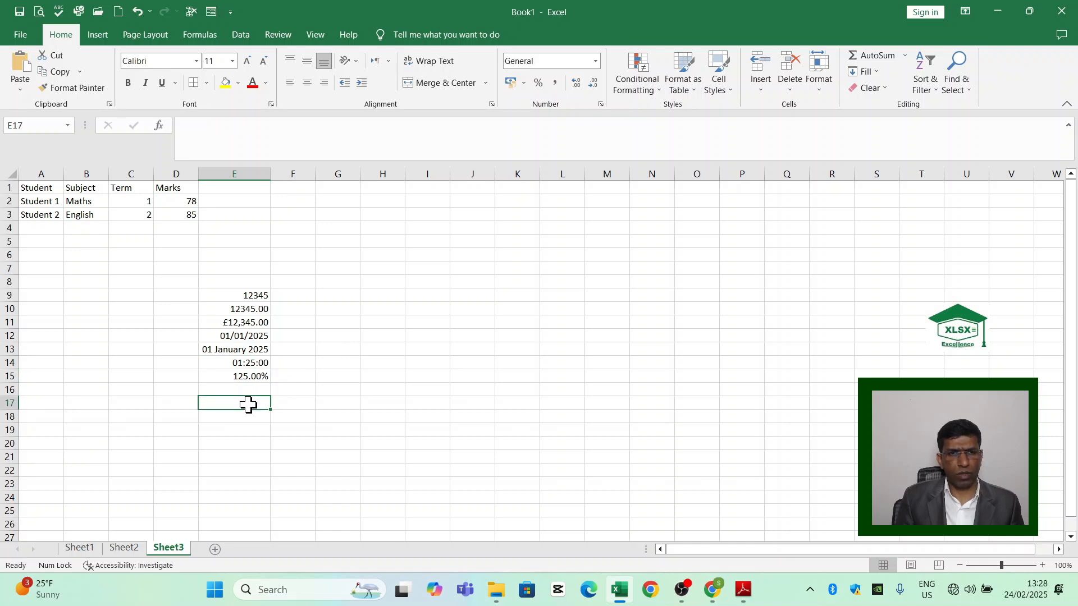
right_click(247, 404)
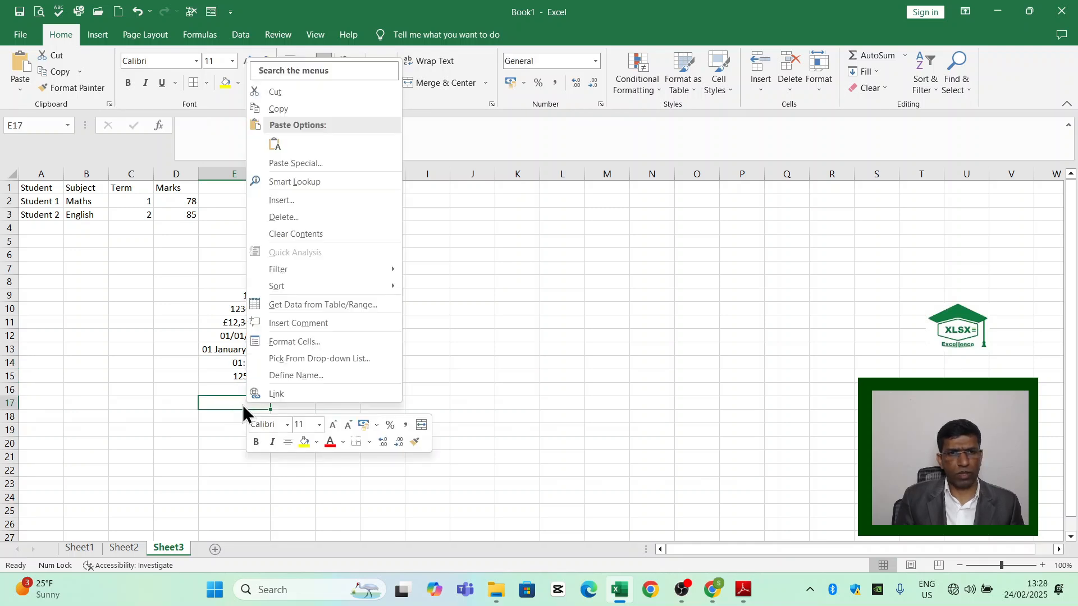
left_click(293, 341)
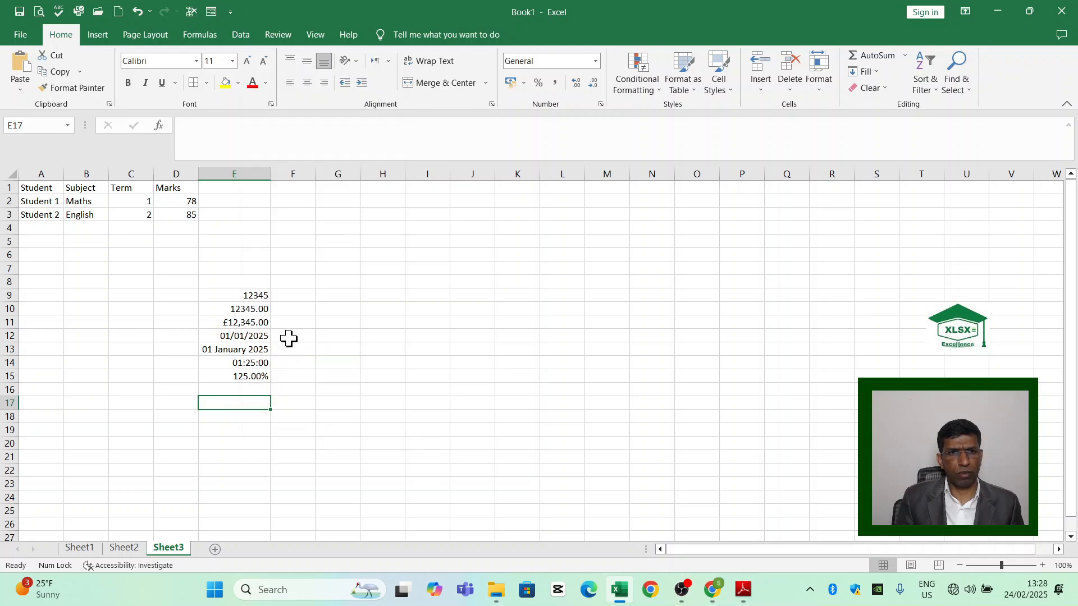
left_click_drag(185, 164, 436, 159)
left_click(387, 222)
left_click(388, 232)
left_click(402, 242)
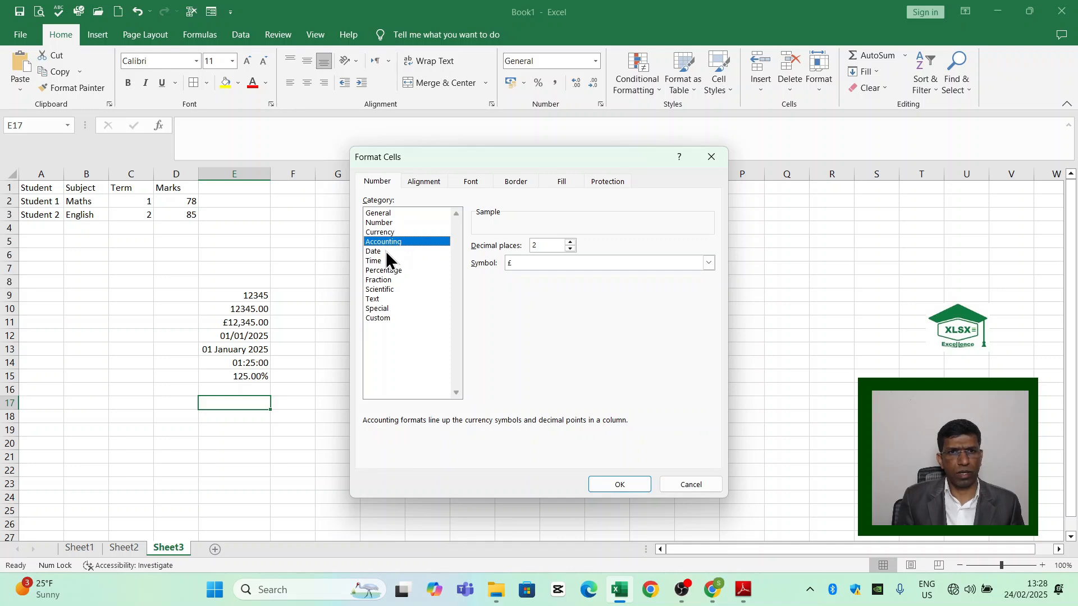
left_click(385, 251)
left_click(385, 260)
left_click(386, 270)
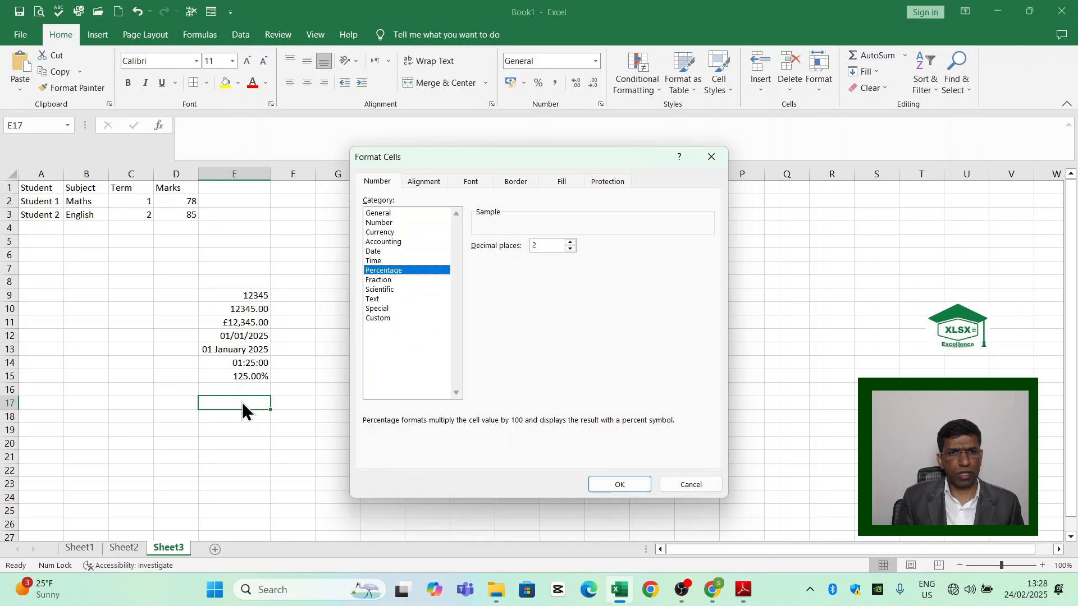
key("Return")
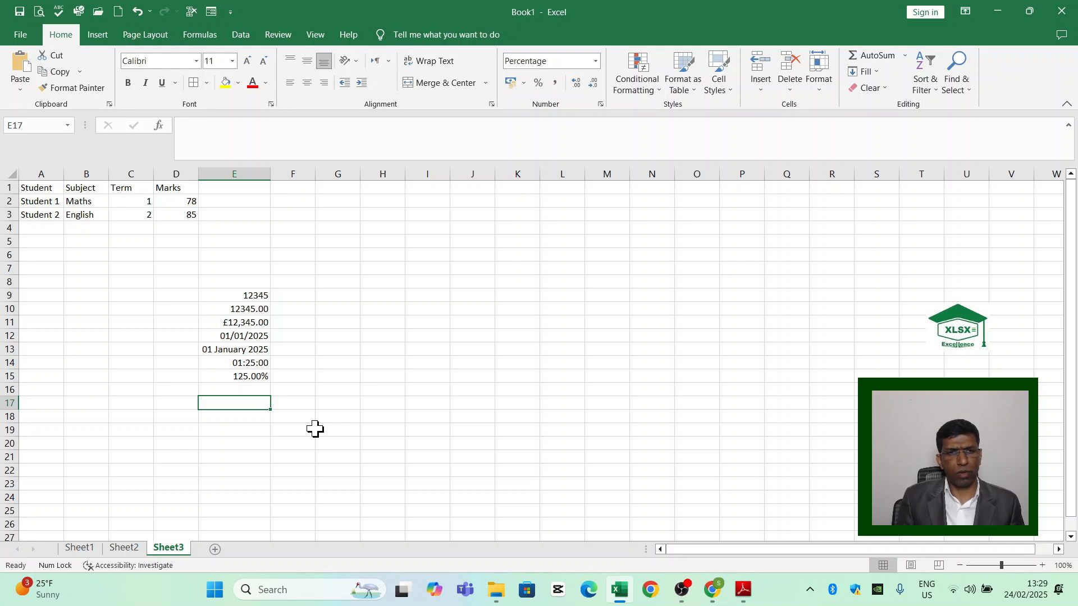
Apply the custom number format dd/mm/yy to cell E17 and enter the date 1-1-2025.
right_click(242, 404)
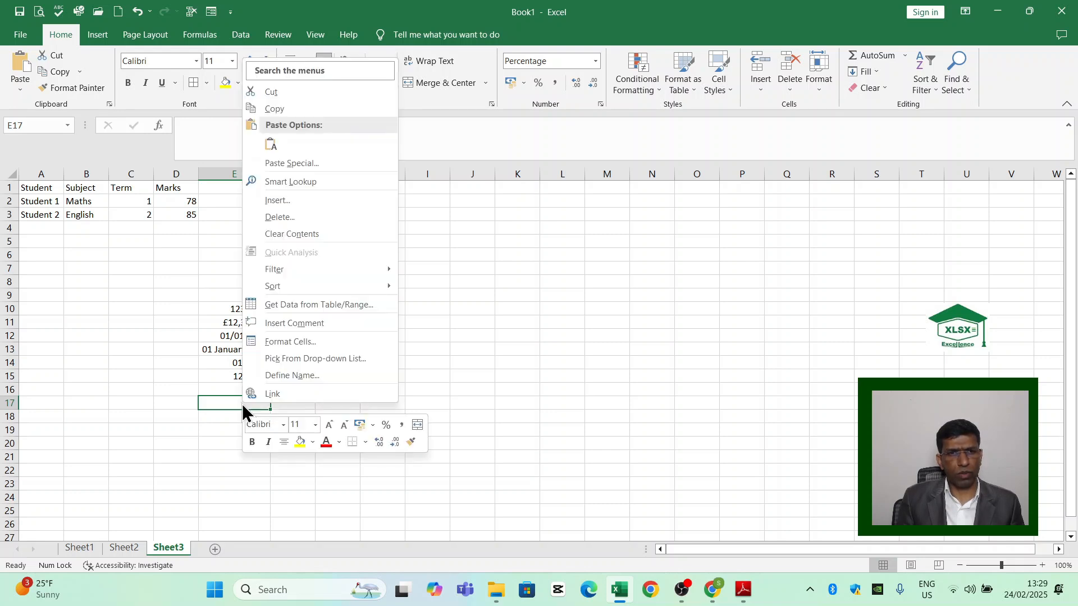
left_click(288, 341)
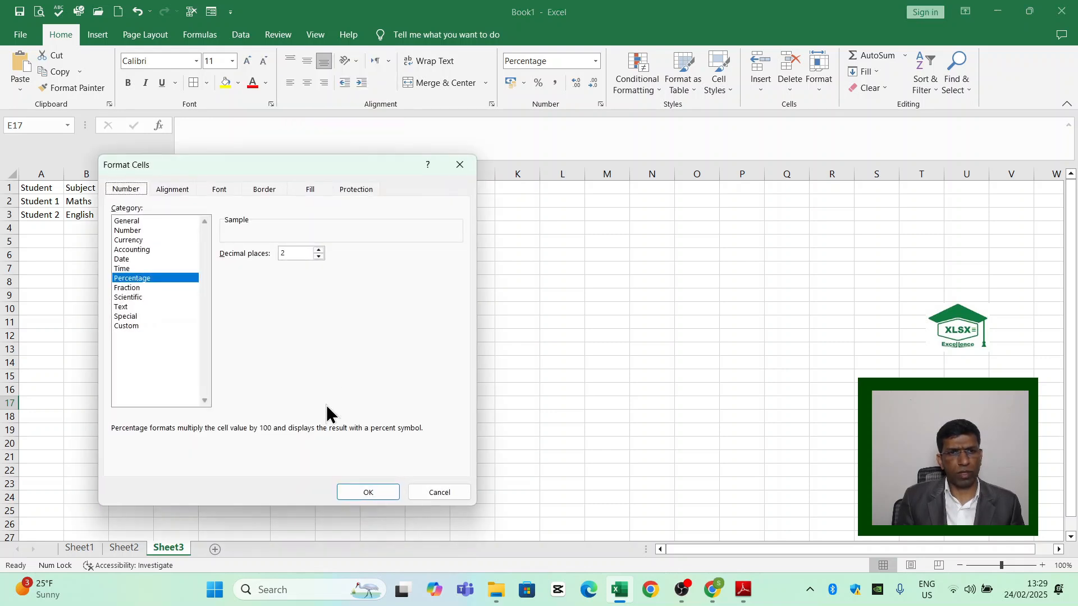
left_click(151, 325)
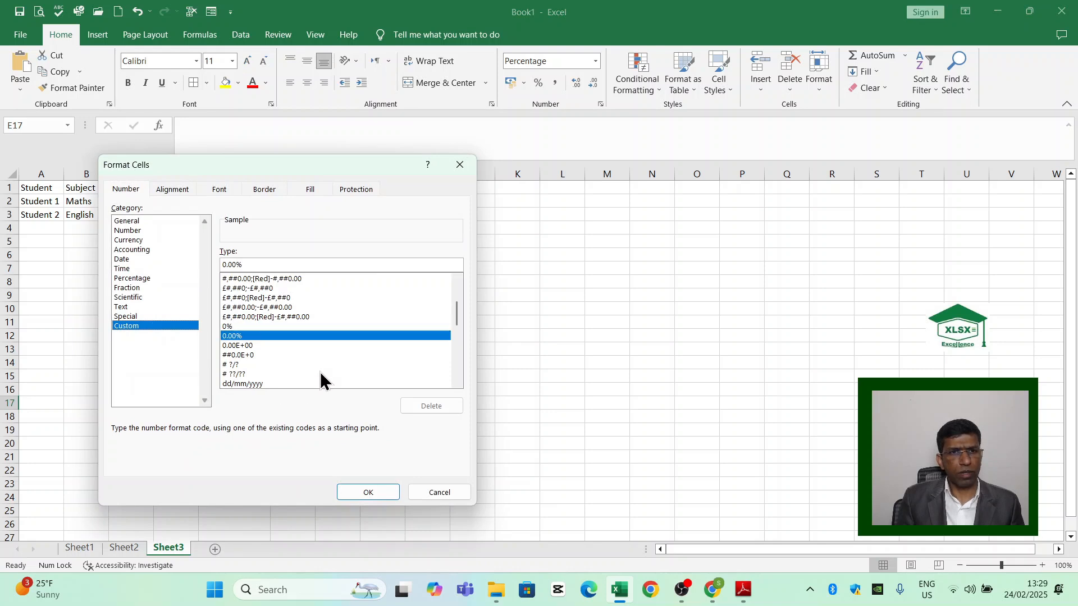
left_click(237, 385)
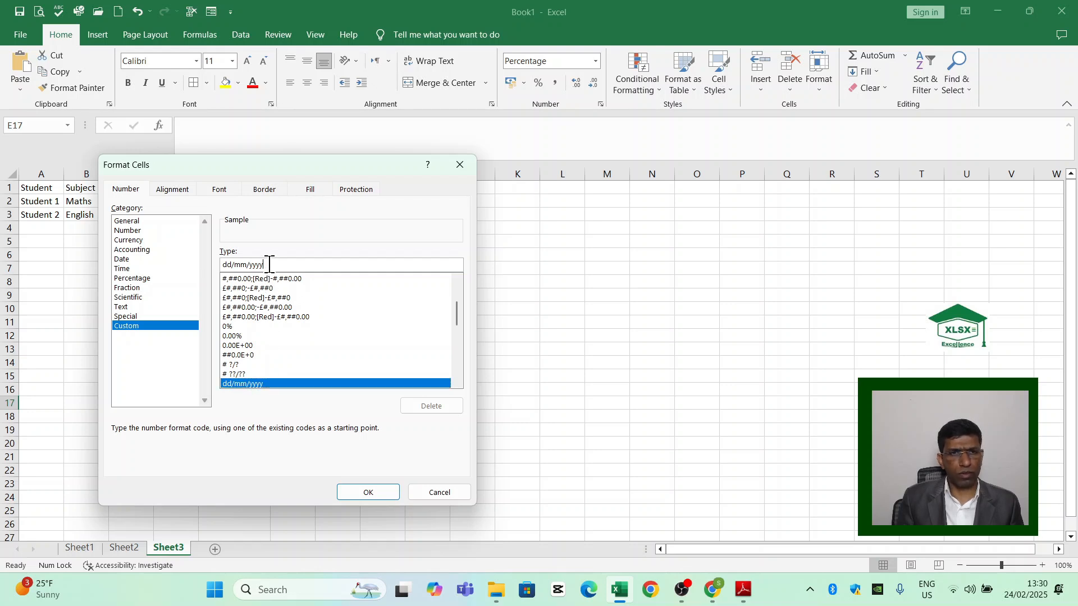
key("BackSpace")
key("BackSpace")
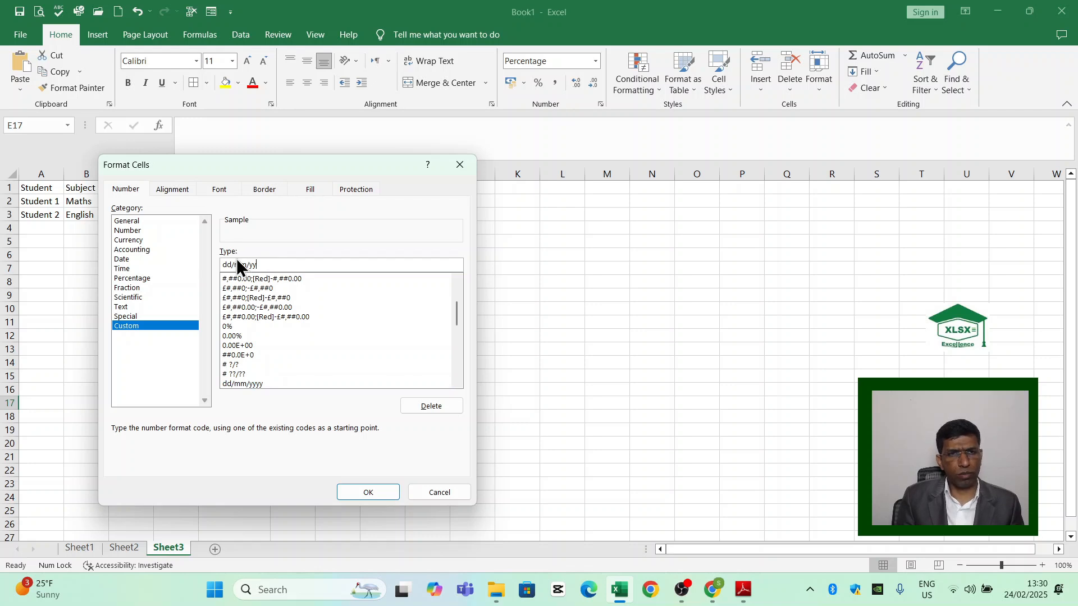
left_click(359, 492)
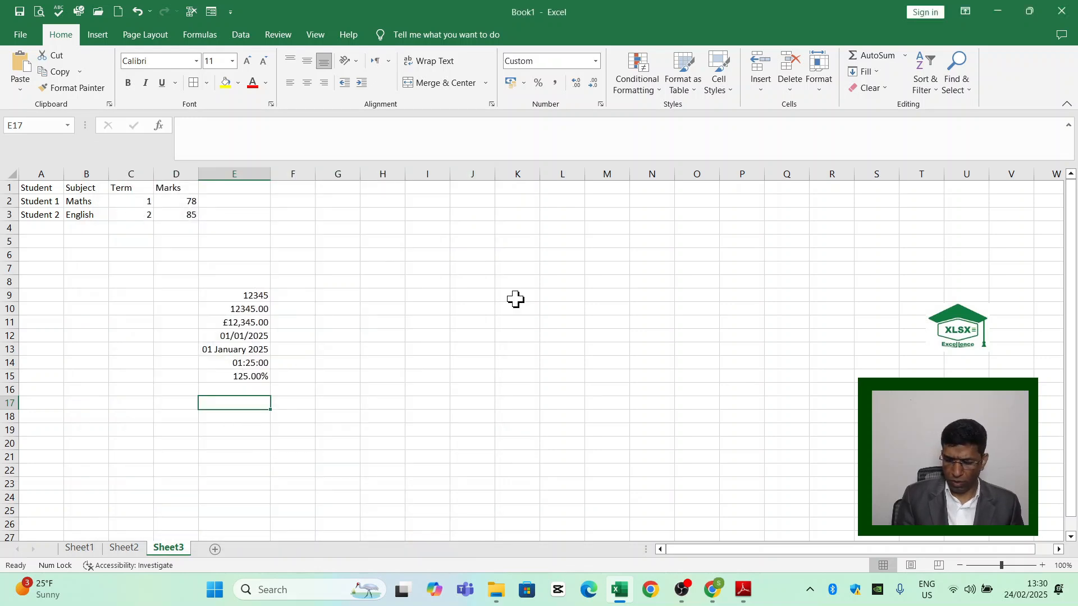
type("1-1-2025")
key("Return")
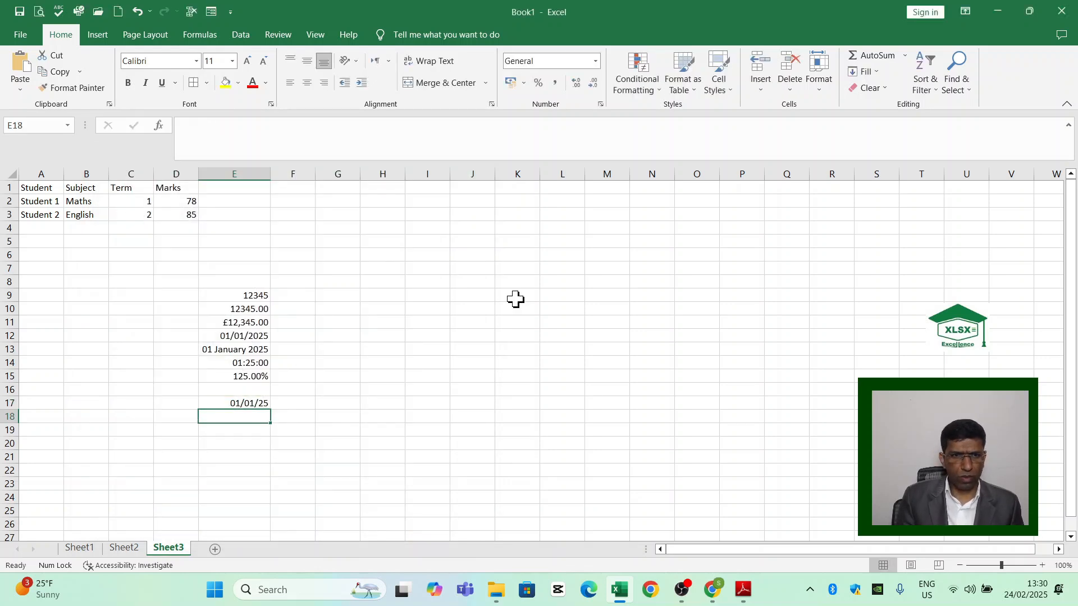
Change the custom format of cell E17 to dd/mmmm/yyyy for a full month name and four-digit year.
left_click(251, 405)
right_click(251, 405)
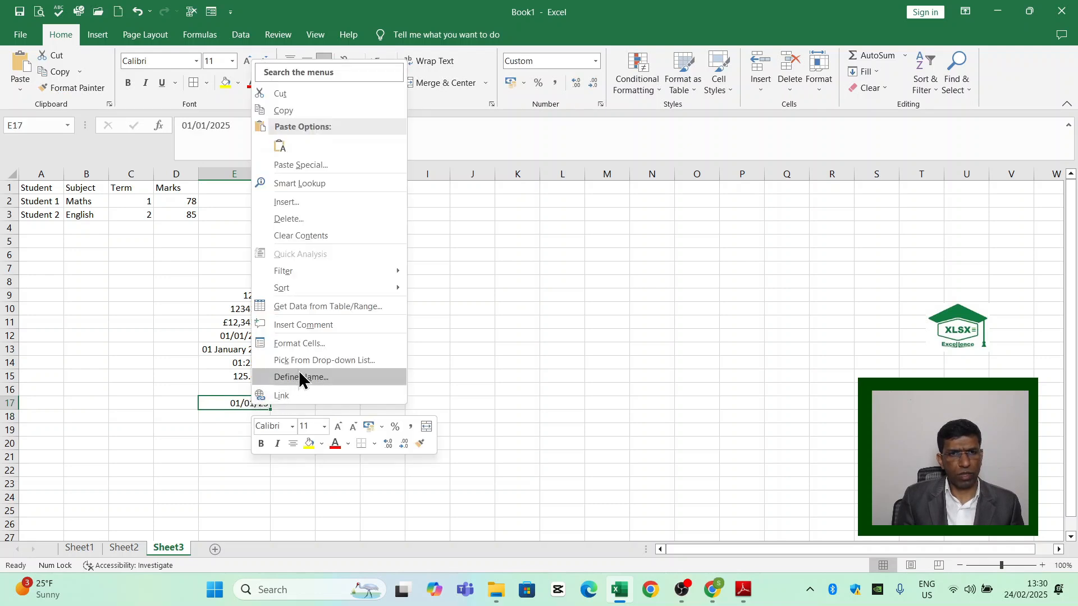
left_click(305, 342)
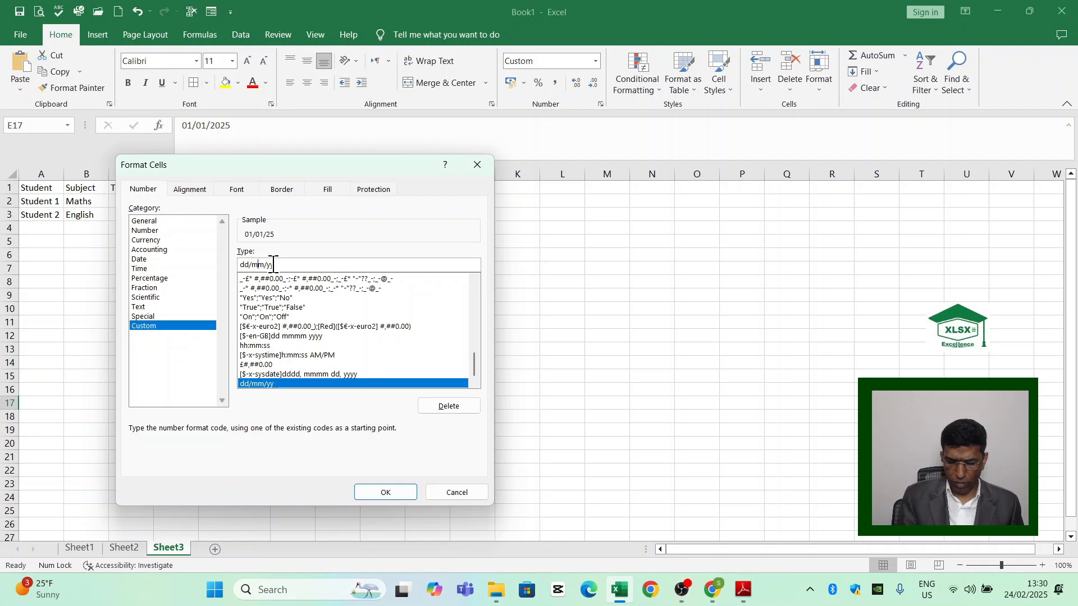
type("m")
left_click(376, 492)
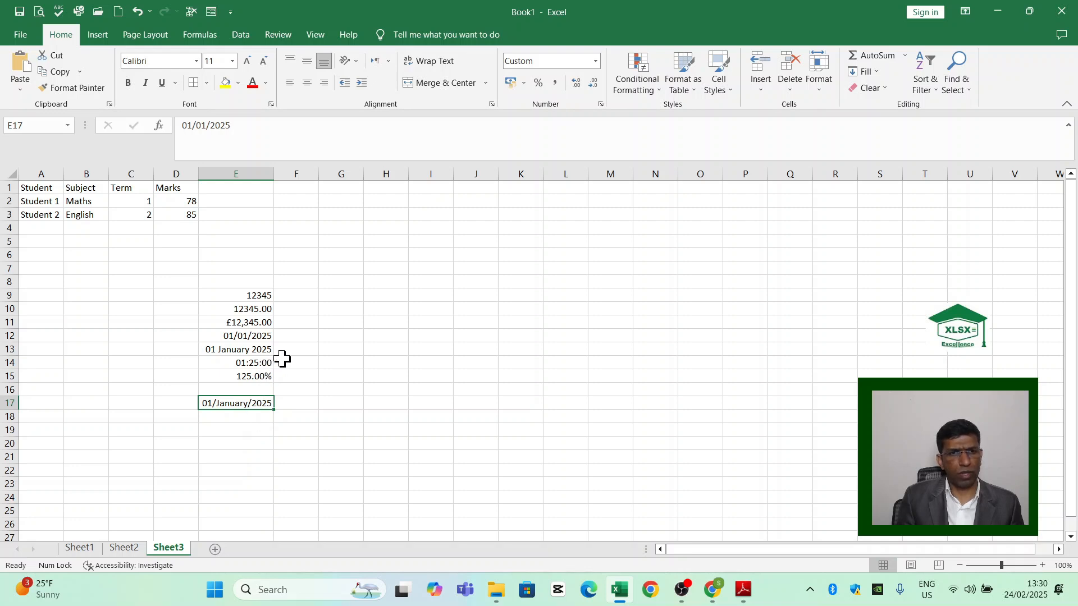
Format cell E10 as a Number with a thousands separator and two decimal places.
left_click(266, 310)
key("ctrl+shift+1")
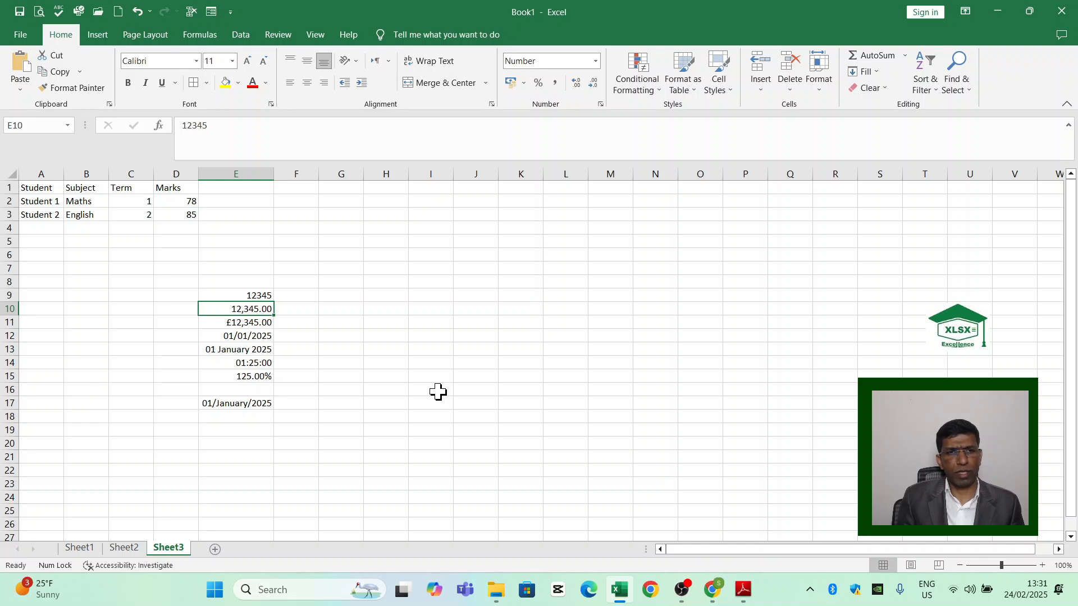